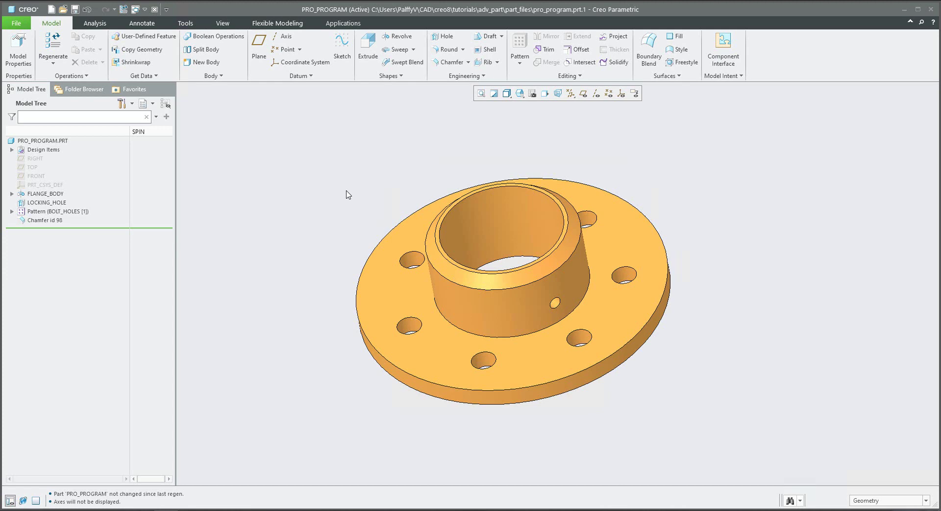
# - Highlight the FLANGE_BODY, LOCKING_HOLE and BOLT_HOLES pattern features in turn to examine them on the flange
pyautogui.click(50, 196)
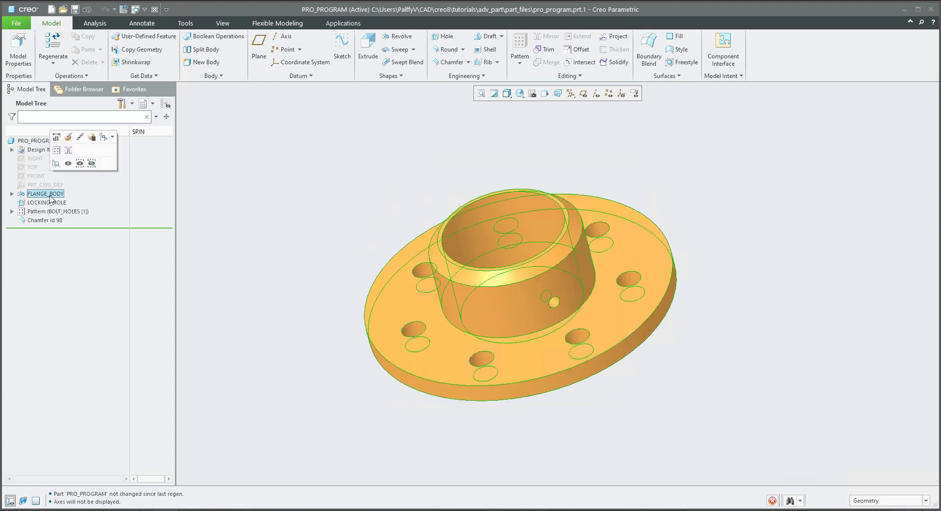
pyautogui.click(49, 203)
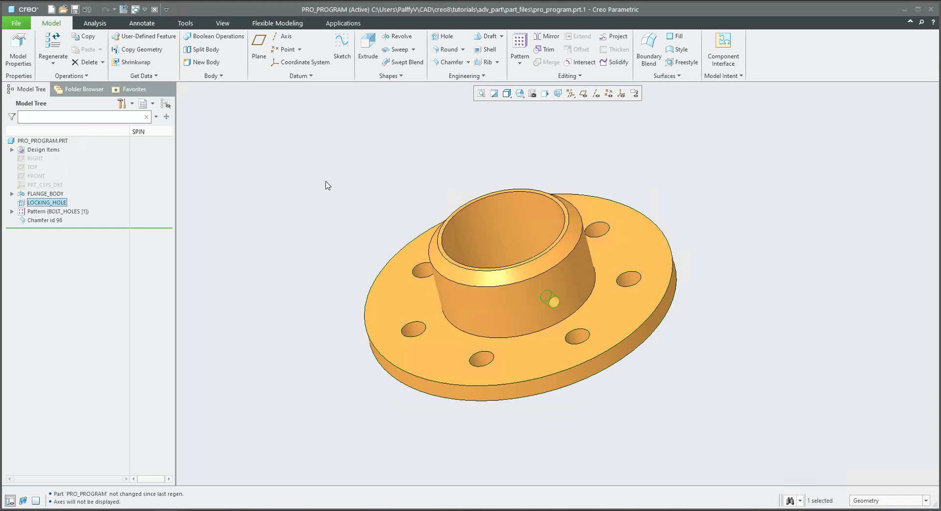
pyautogui.click(49, 212)
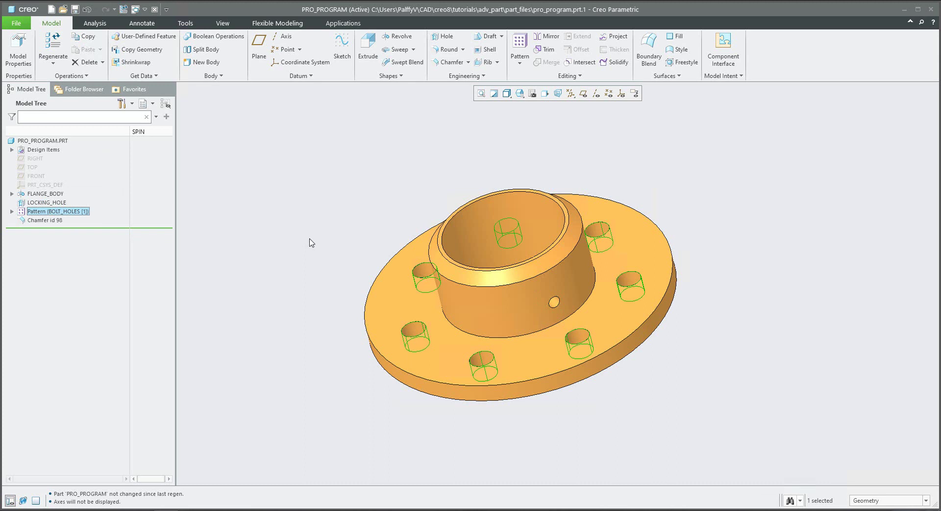
# - Redefine the BOLT_HOLES axis pattern with 5 members in the first direction
pyautogui.rightClick(68, 216)
pyautogui.click(104, 170)
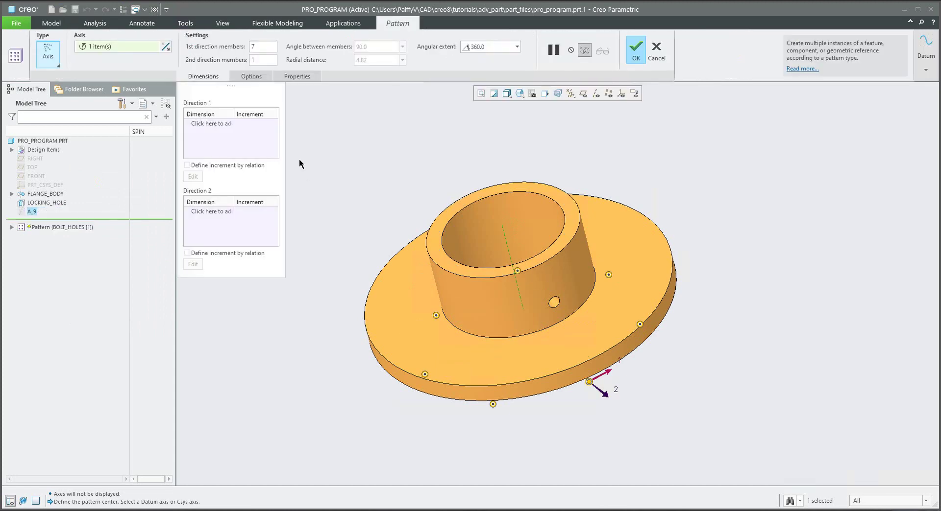
pyautogui.doubleClick(254, 47)
pyautogui.moveTo(354, 156); pyautogui.dragTo(370, 201, button='middle')
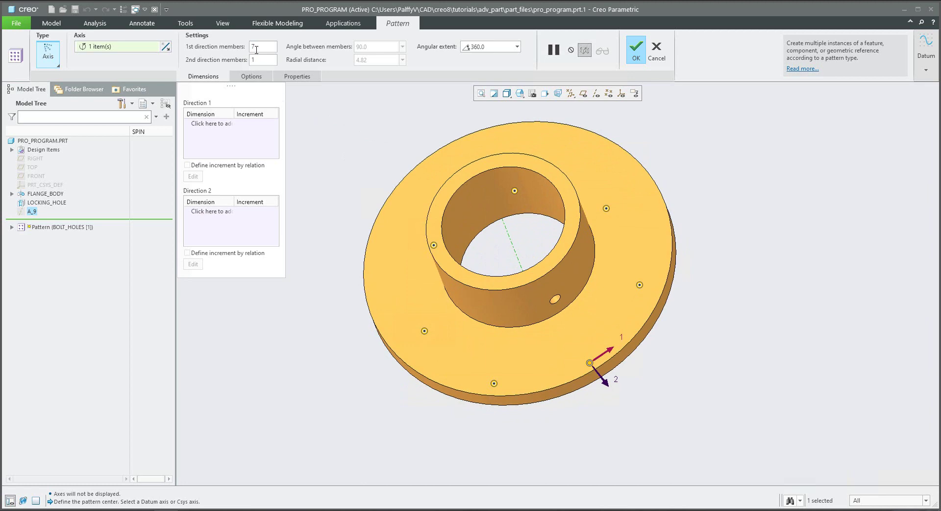
pyautogui.write('5')
pyautogui.press('Return')
pyautogui.click(635, 49)
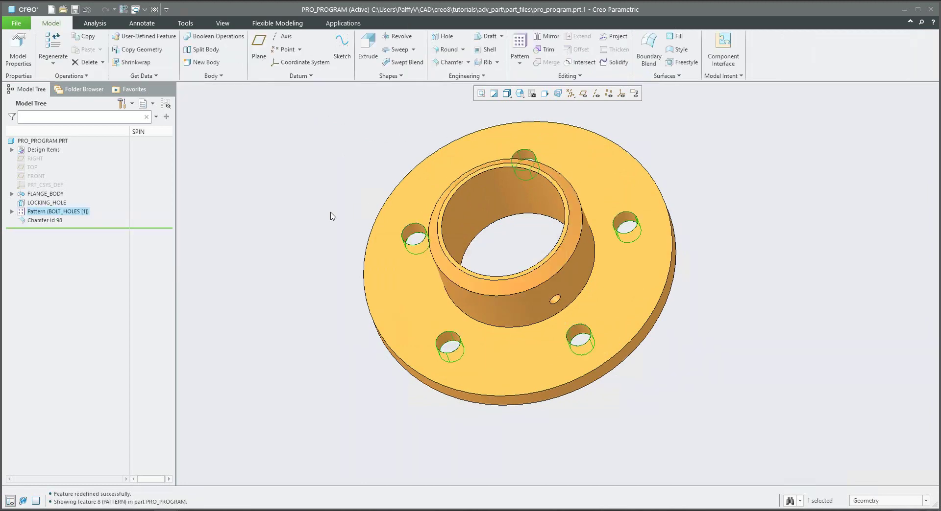
pyautogui.click(277, 243)
pyautogui.moveTo(276, 243); pyautogui.dragTo(401, 252, button='middle')
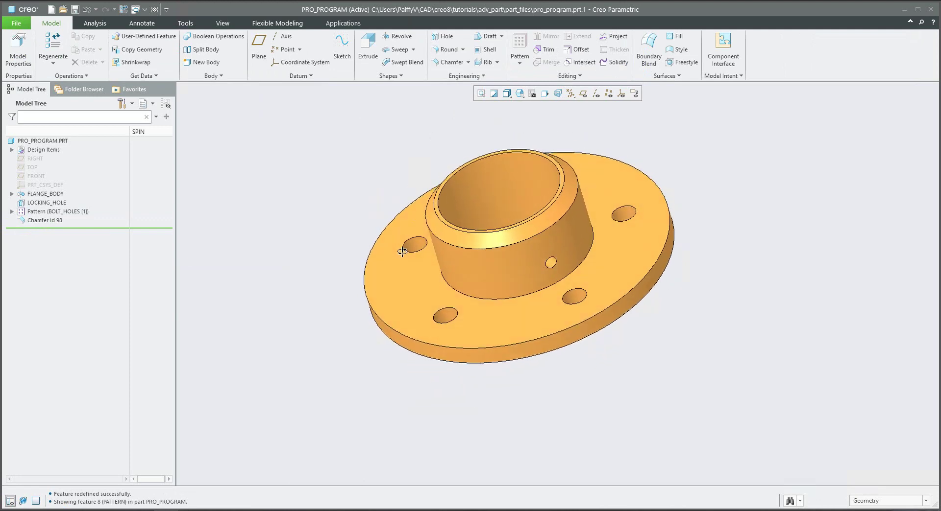
# - Suppress the LOCKING_HOLE feature
pyautogui.click(47, 203)
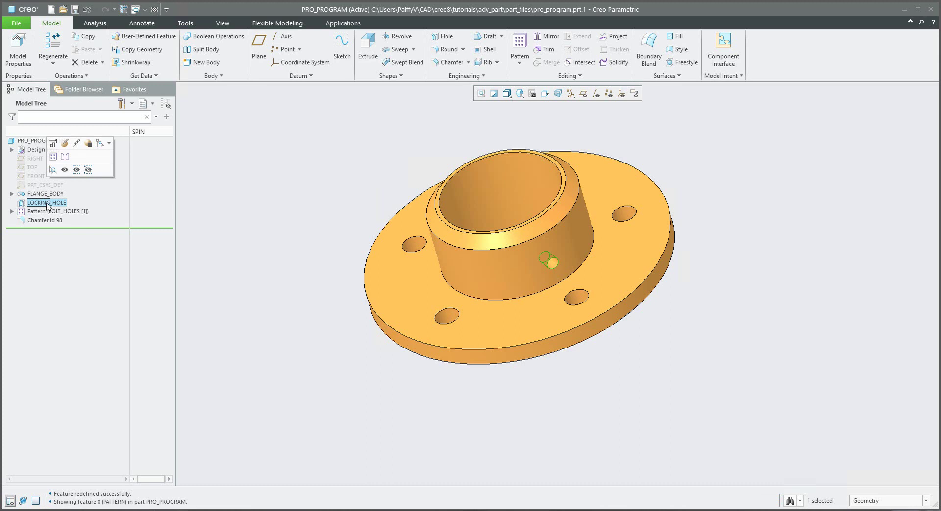
pyautogui.click(88, 144)
pyautogui.click(453, 274)
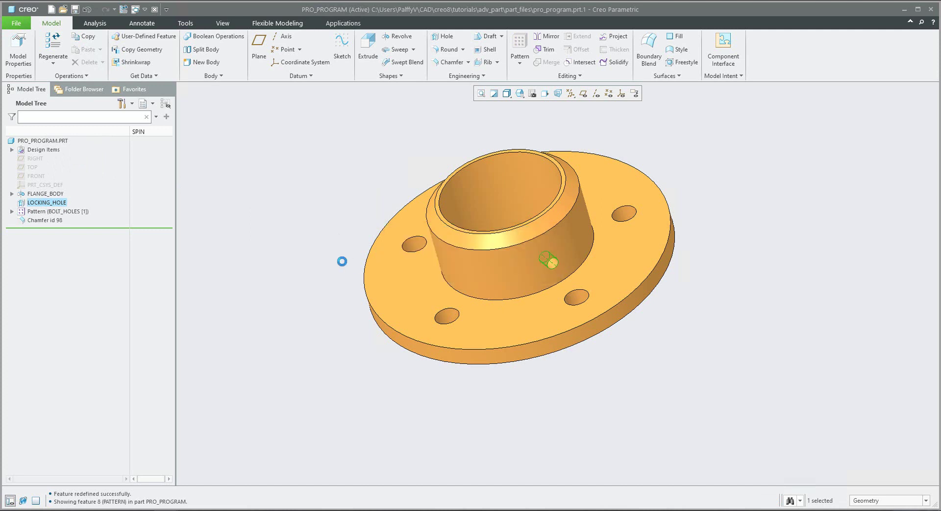
# - Resume the suppressed LOCKING_HOLE feature
pyautogui.rightClick(57, 204)
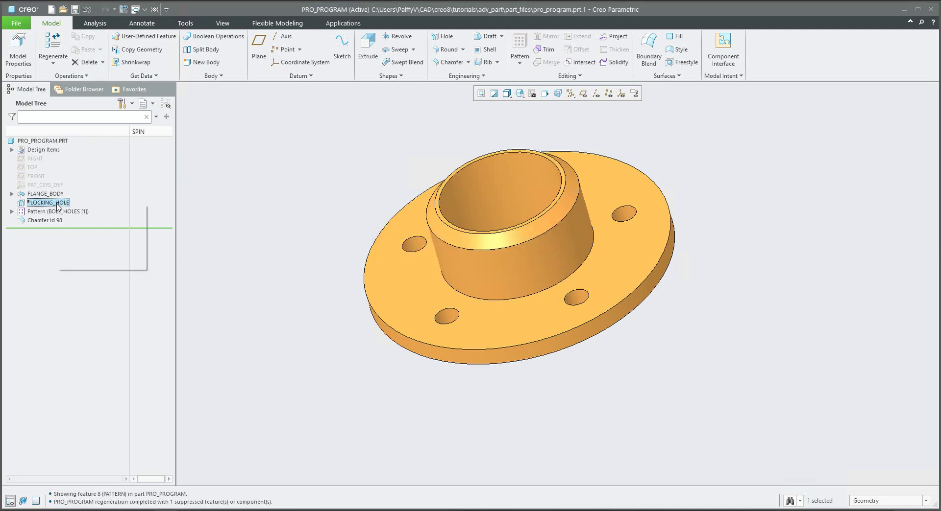
pyautogui.click(75, 185)
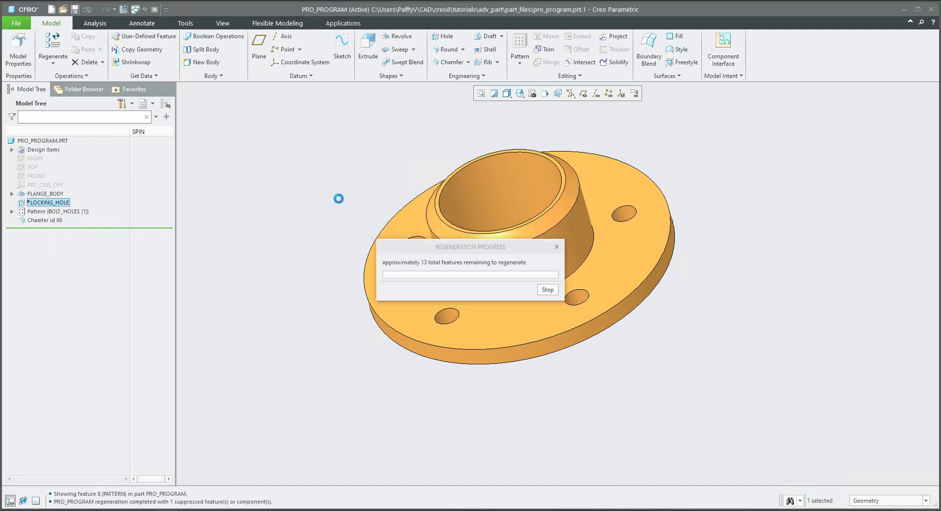
pyautogui.click(319, 286)
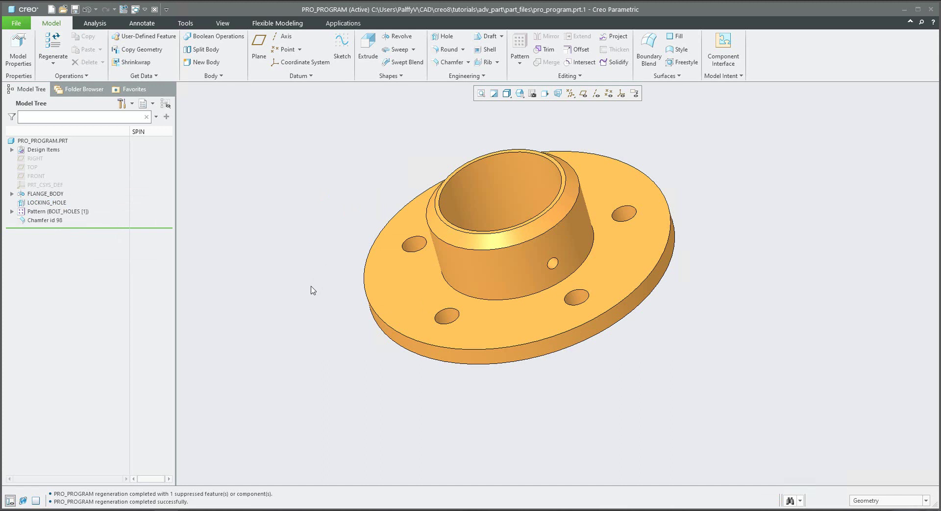
pyautogui.moveTo(311, 287)
pyautogui.mouseDown(button='middle')
pyautogui.moveTo(308, 309)
pyautogui.moveTo(298, 295)
pyautogui.mouseUp(button='middle')
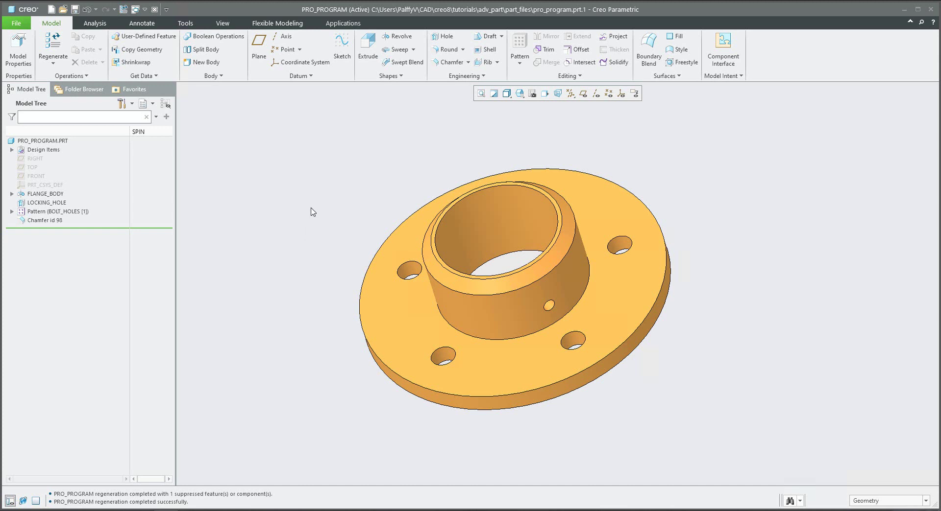
# - Open the part's relations and display the symbolic dimensions of the bolt-hole pattern on the model
pyautogui.click(729, 77)
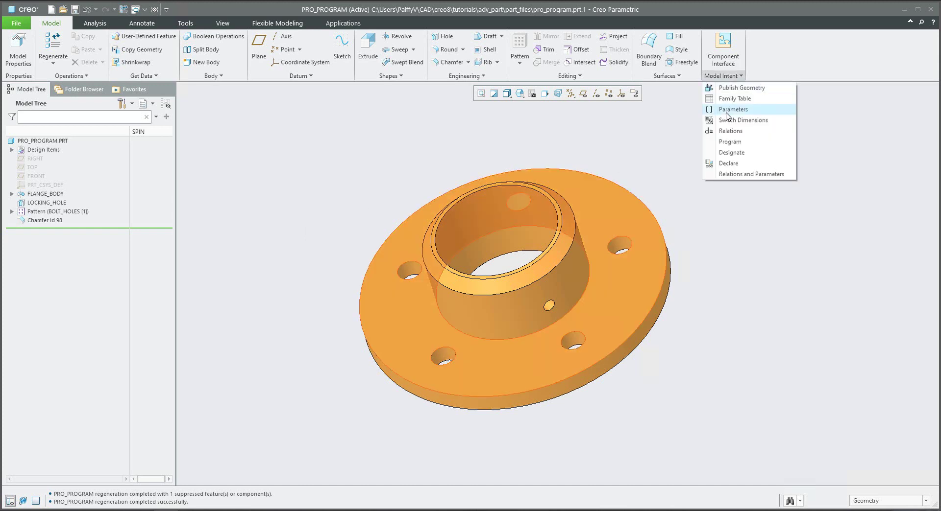
pyautogui.click(727, 132)
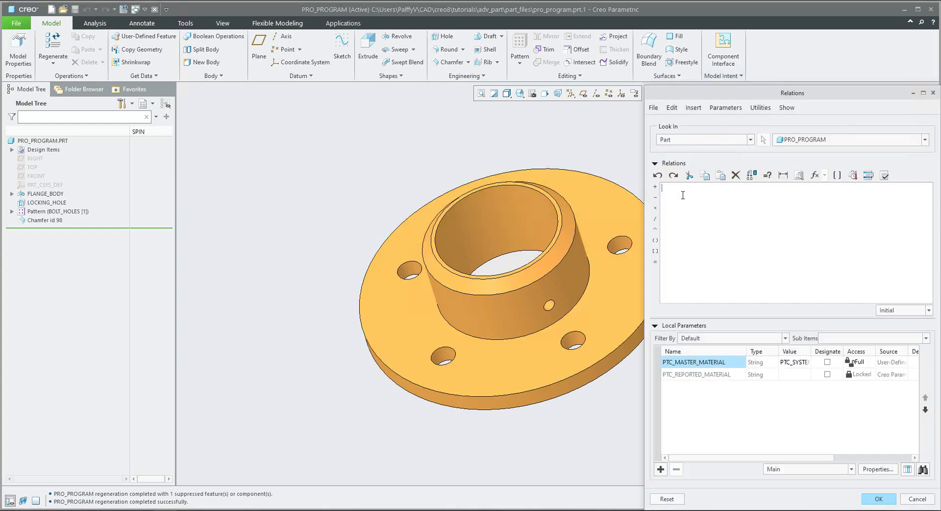
pyautogui.click(417, 272)
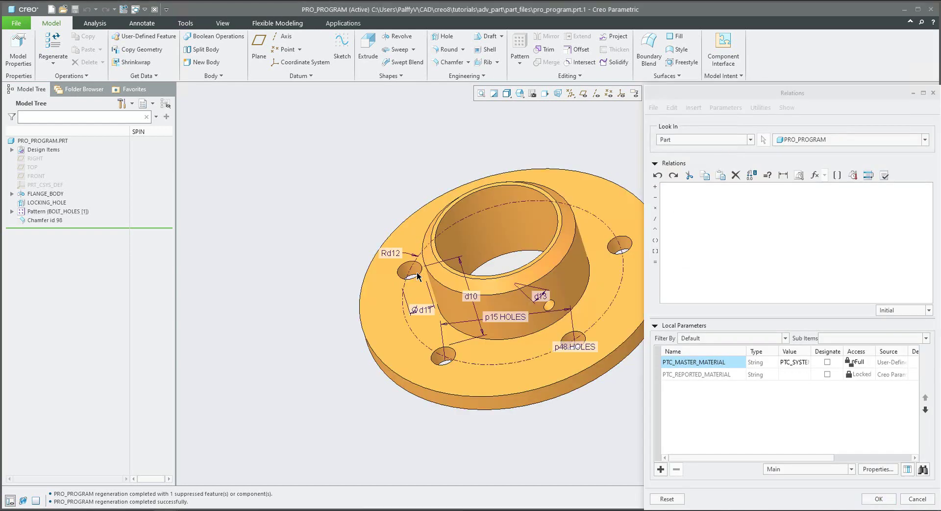
pyautogui.keyDown('shift'); pyautogui.moveTo(473, 260); pyautogui.dragTo(413, 221, button='middle'); pyautogui.keyUp('shift')
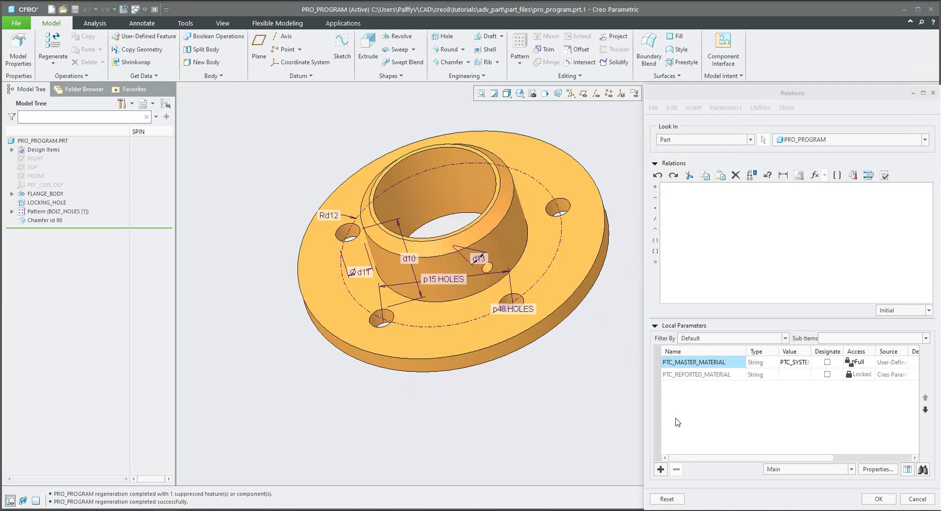
# - Add a local real-number parameter named HOLE with the value 8
pyautogui.click(660, 470)
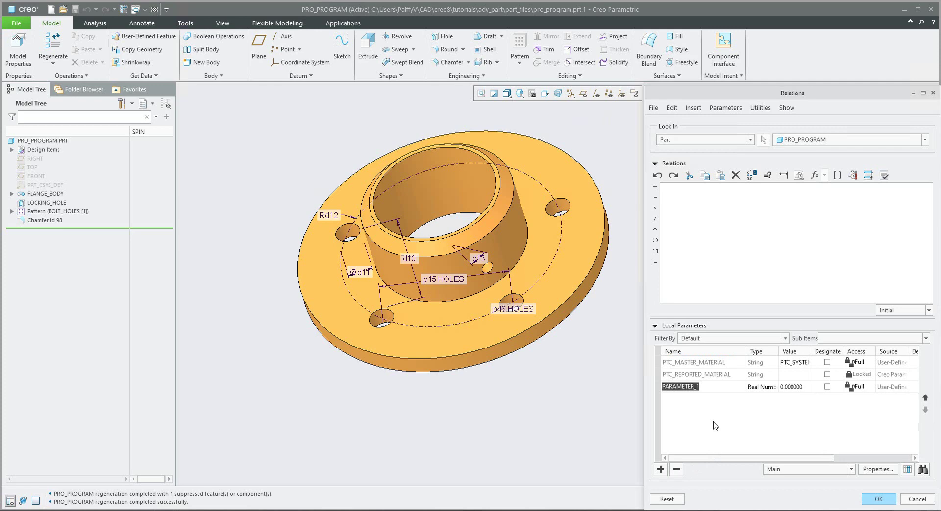
pyautogui.write('hole')
pyautogui.click(793, 387)
pyautogui.write('8')
# - Write the relation p15=HOLE to drive the bolt-hole count from the parameter, and verify it
pyautogui.click(680, 197)
pyautogui.click(427, 278)
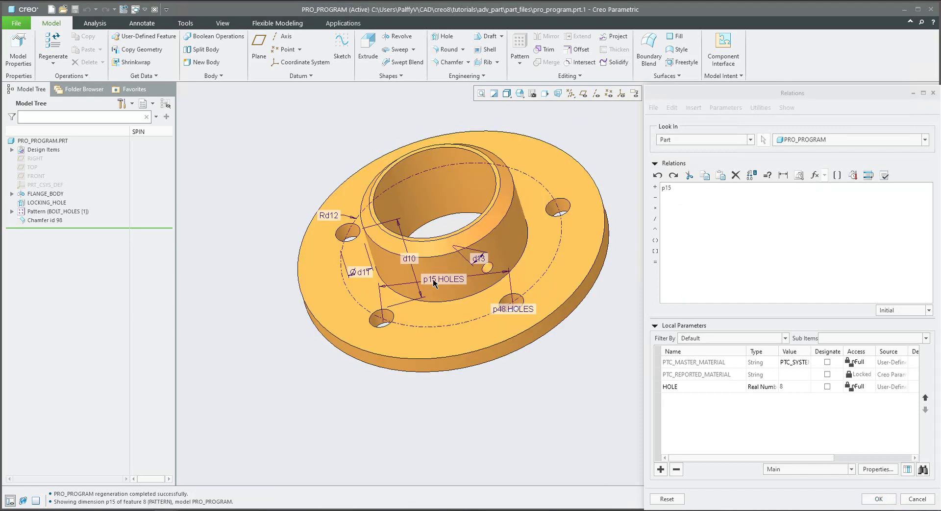
pyautogui.click(656, 263)
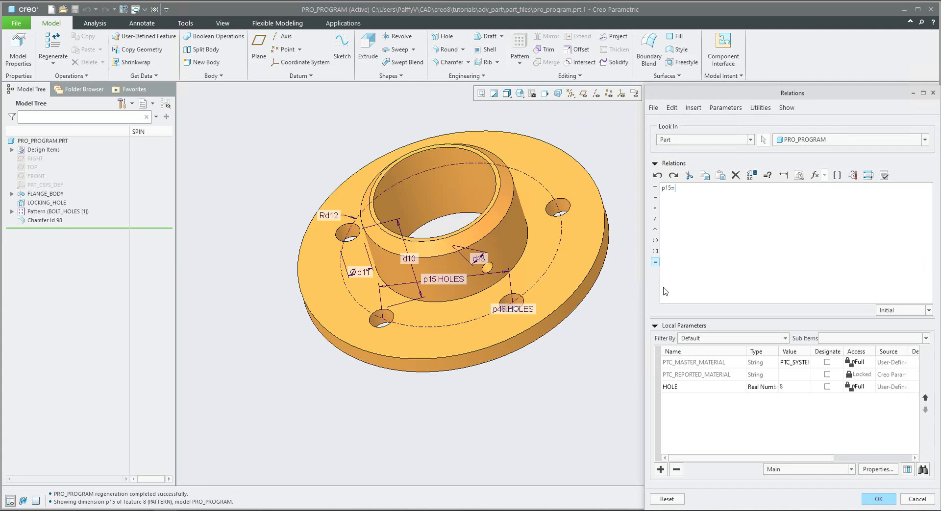
pyautogui.rightClick(674, 388)
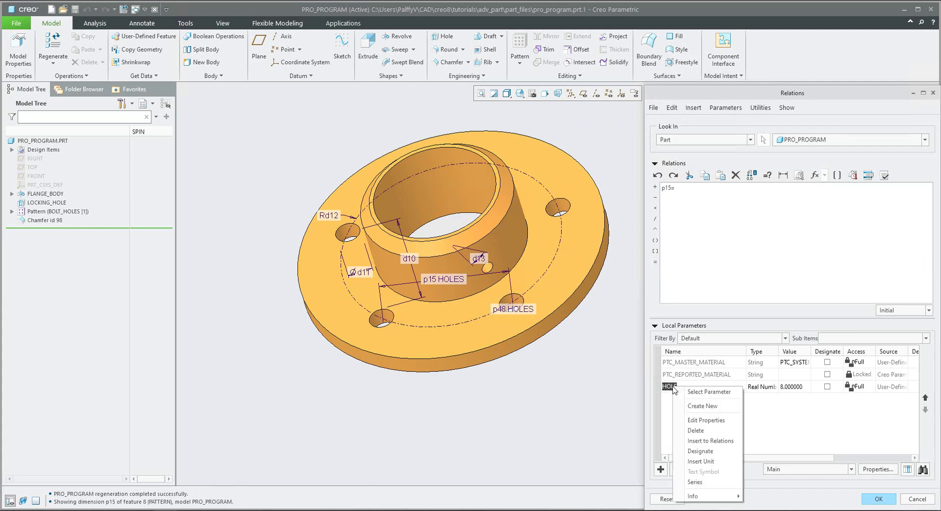
pyautogui.click(710, 441)
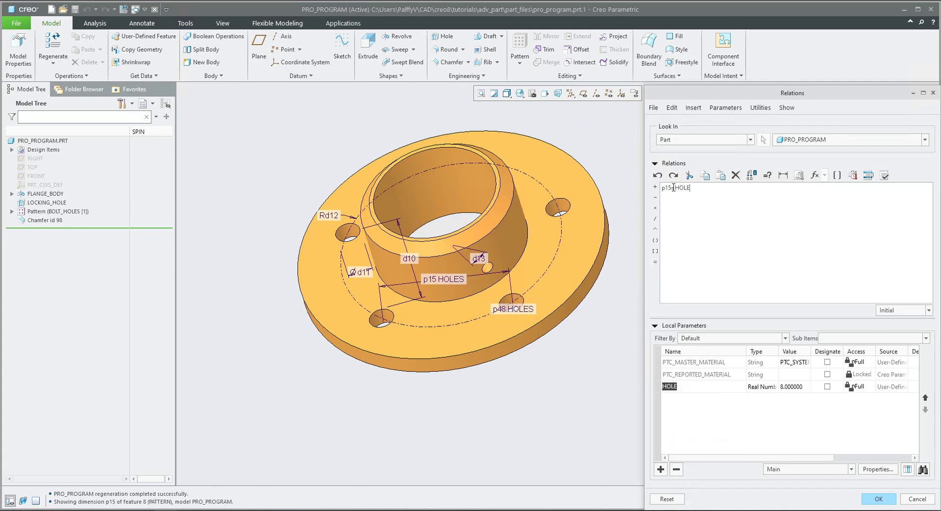
pyautogui.click(884, 176)
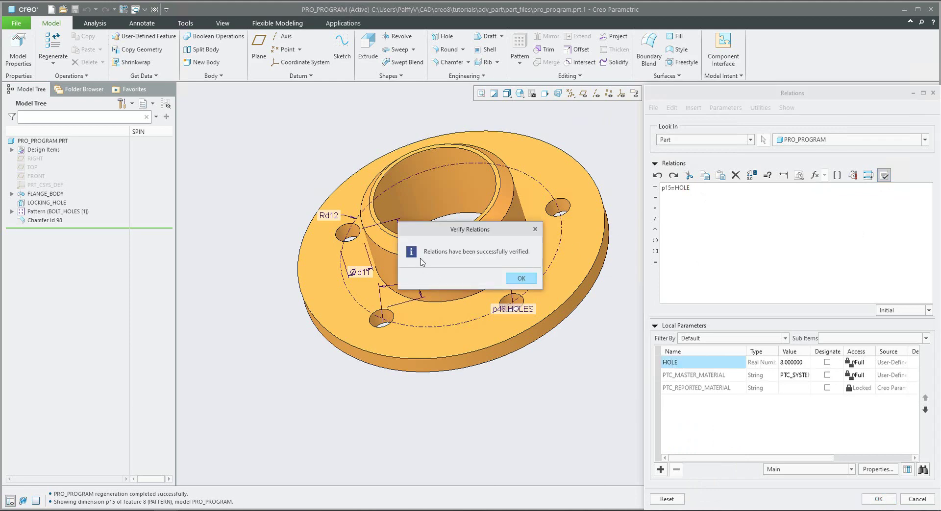
pyautogui.click(521, 279)
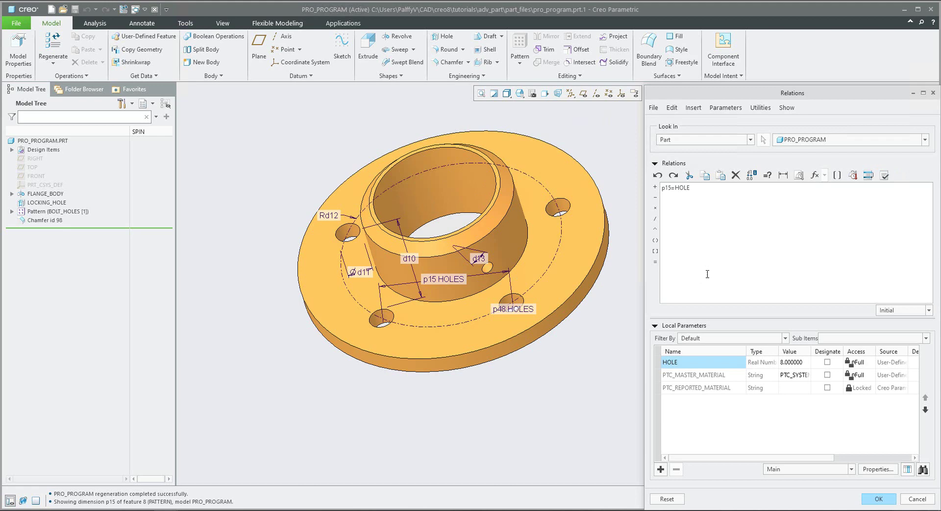
# - Accept the relations and regenerate the flange to update its bolt-hole pattern
pyautogui.click(881, 500)
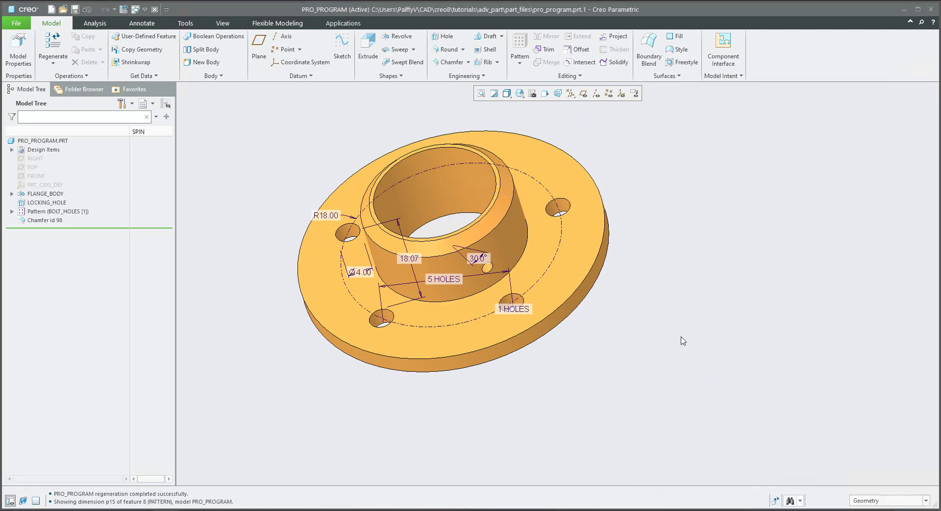
pyautogui.hotkey('ctrl', 'g')
pyautogui.moveTo(607, 290); pyautogui.dragTo(667, 319, button='middle')
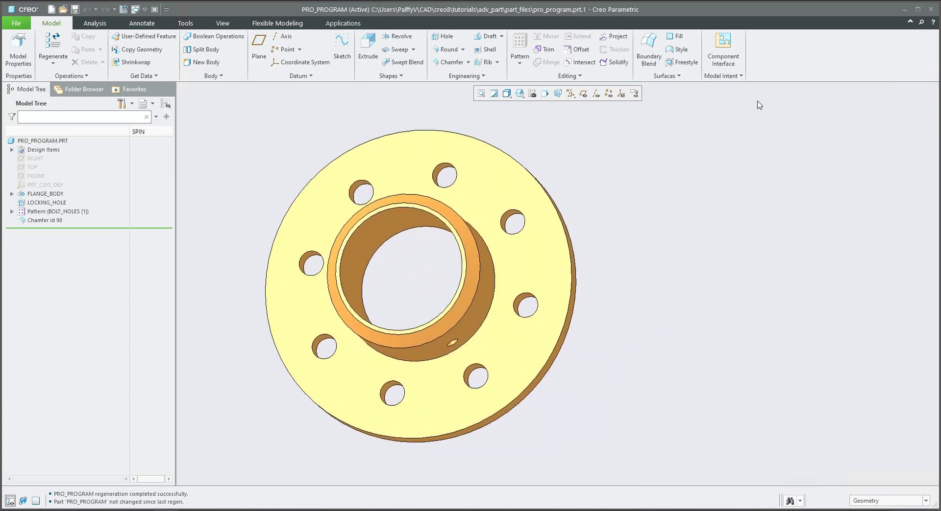
# - Set the HOLE parameter to 7 in the part's relations and regenerate the model
pyautogui.click(733, 76)
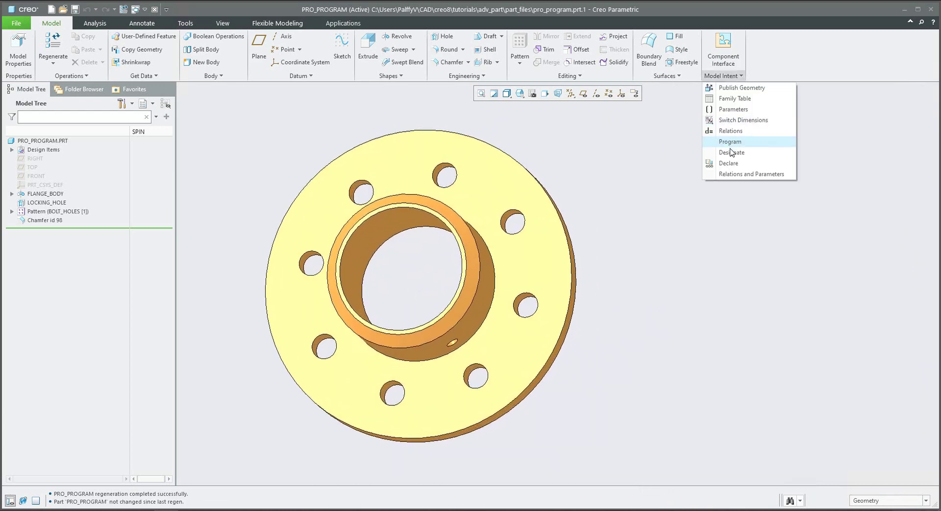
pyautogui.click(731, 131)
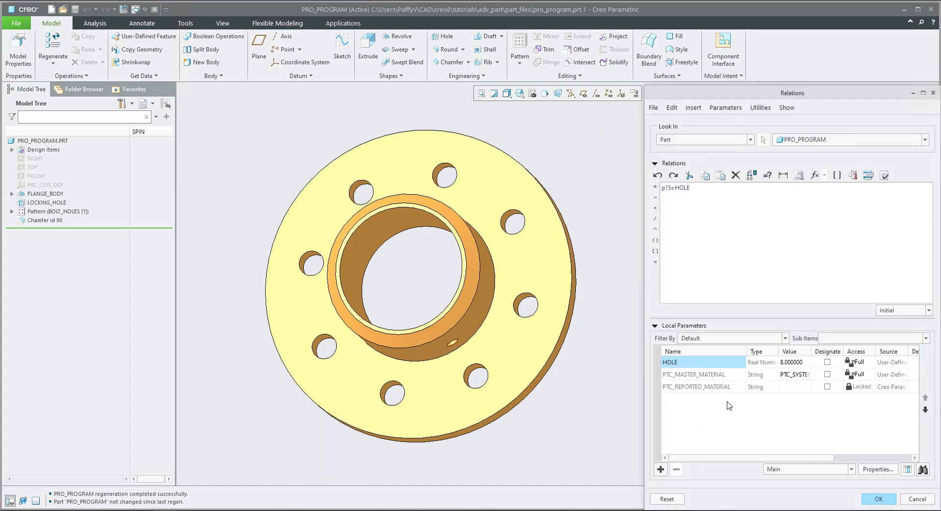
pyautogui.click(791, 362)
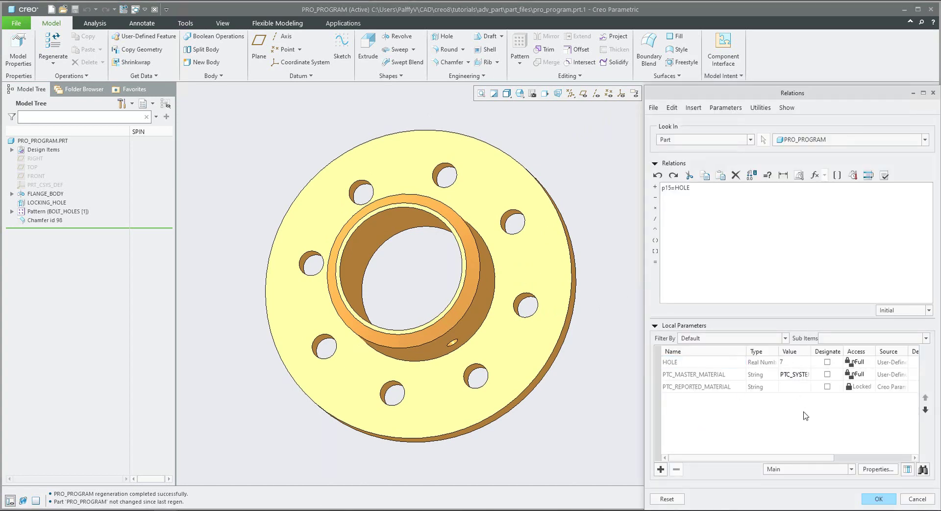
pyautogui.click(878, 500)
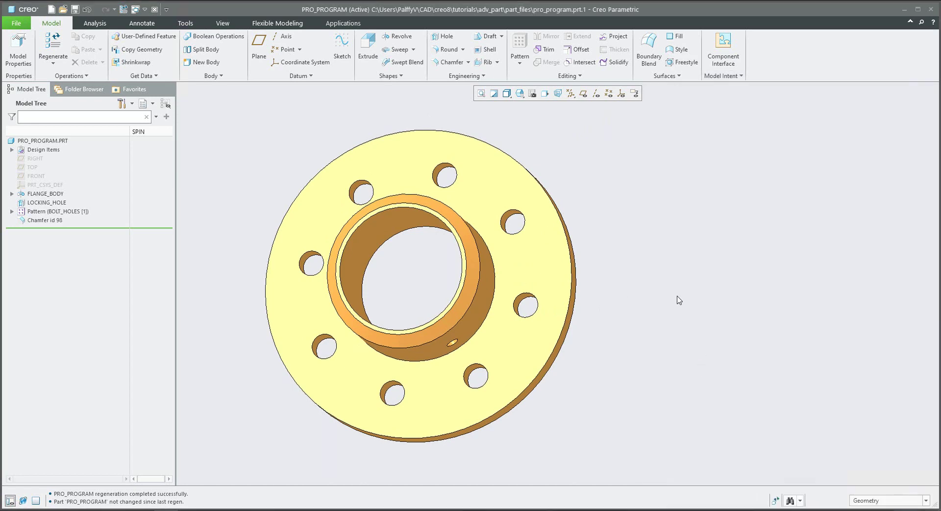
pyautogui.hotkey('ctrl', 'g')
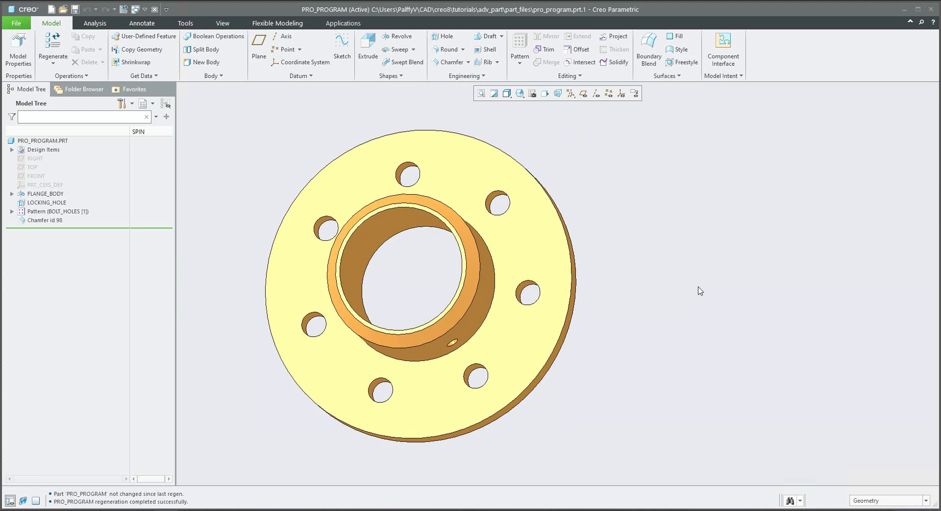
pyautogui.hotkey('ctrl', 'd')
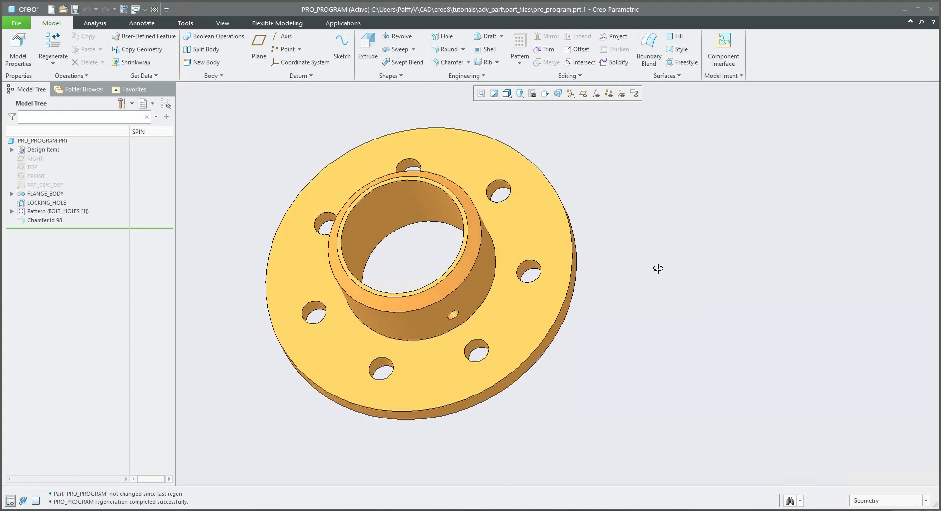
# - Open the part's program design for editing as a text listing
pyautogui.click(734, 77)
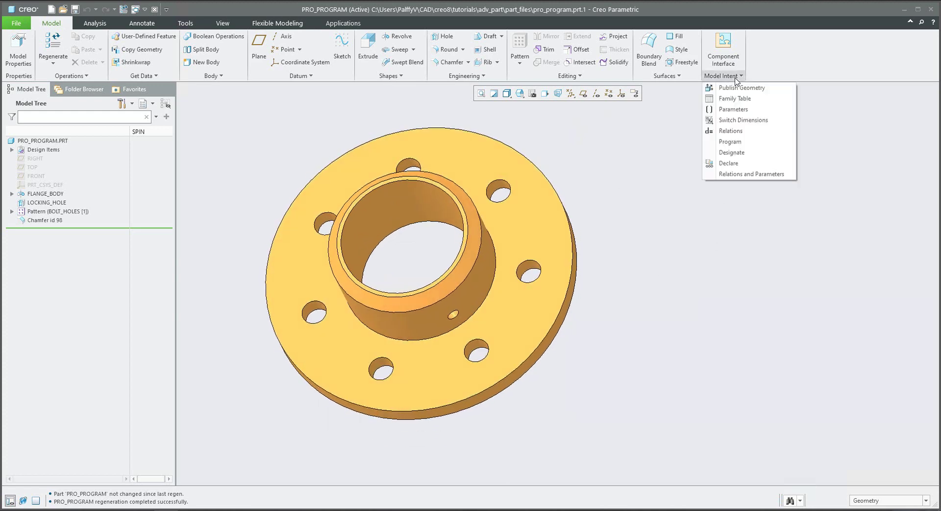
pyautogui.click(730, 143)
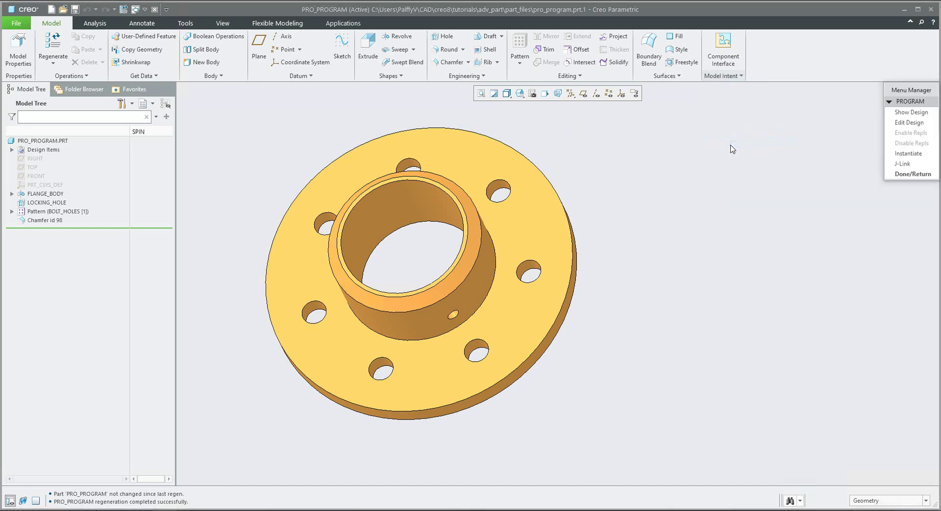
pyautogui.click(909, 124)
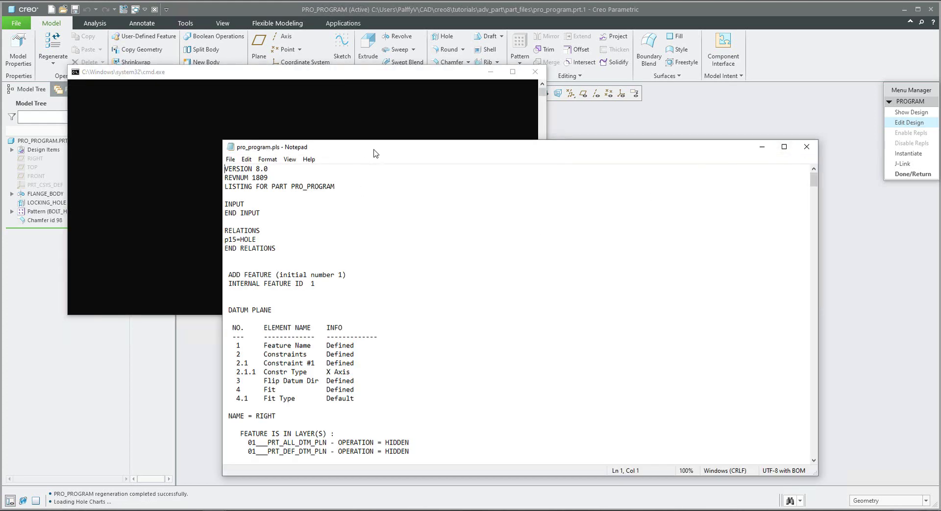
# - Declare HOLE NUMBER in the program's INPUT section, save the listing, and incorporate the changes into the model
pyautogui.moveTo(375, 154); pyautogui.dragTo(620, 156)
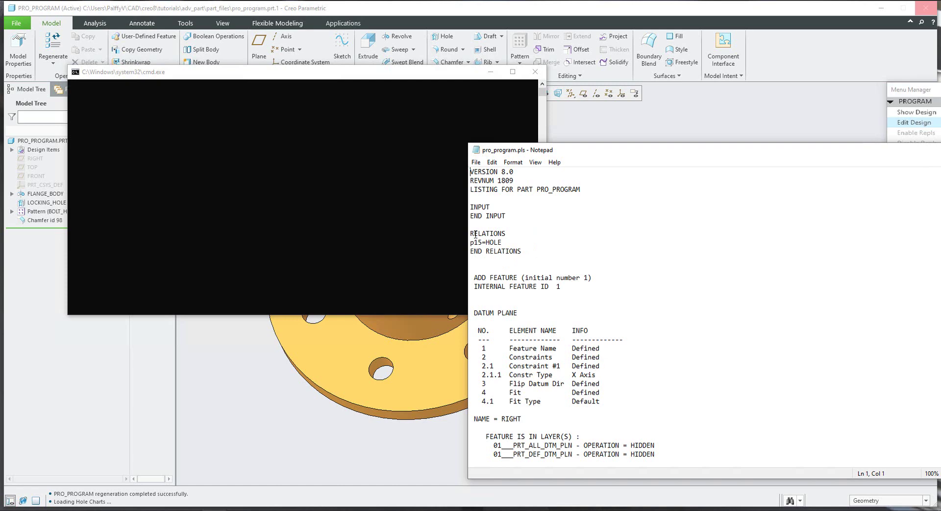
pyautogui.click(492, 208)
pyautogui.press('Return')
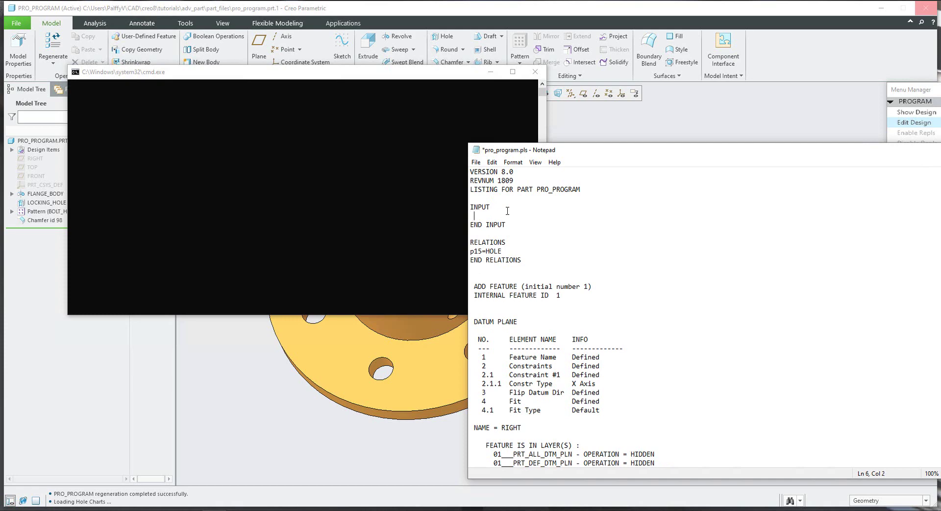
pyautogui.write('HOLE NUMBER')
pyautogui.hotkey('ctrl', 's')
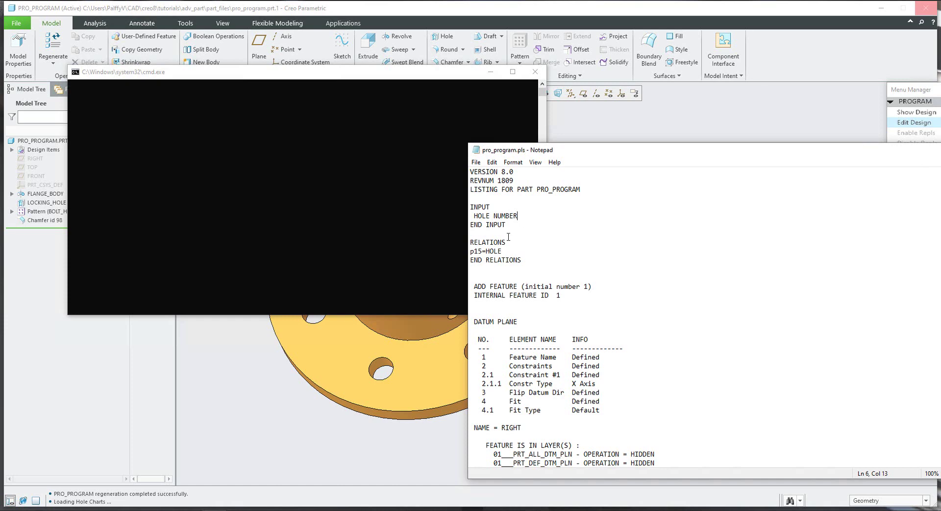
pyautogui.doubleClick(476, 155)
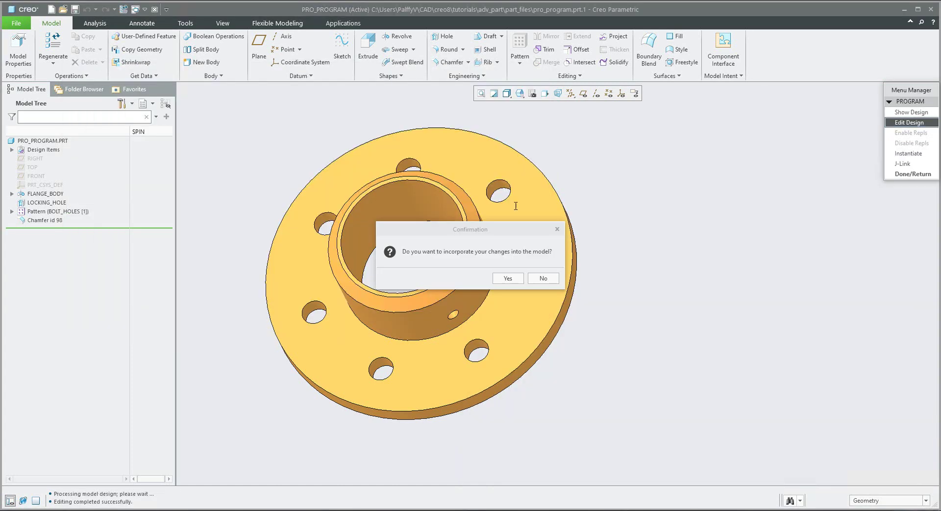
pyautogui.click(508, 279)
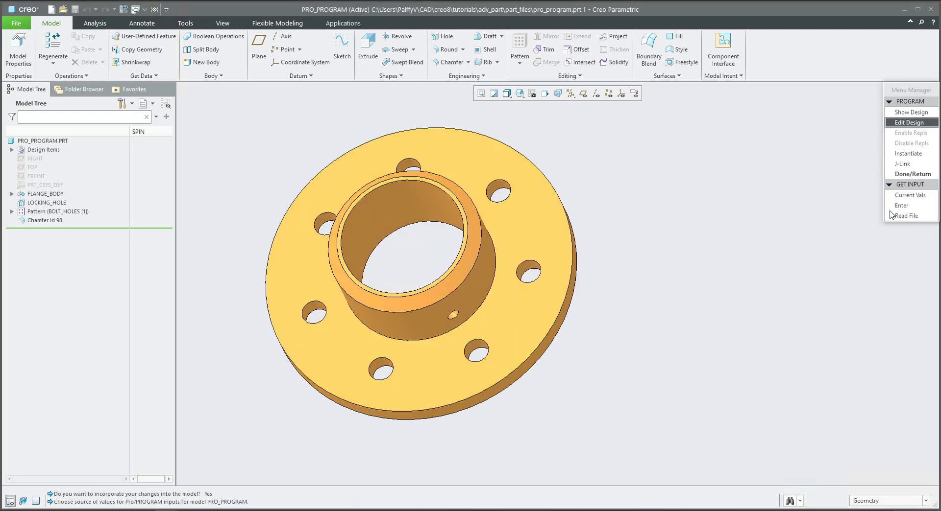
# - Choose to enter new input values, select HOLE, and set it to 10 for the flange's regeneration
pyautogui.click(899, 208)
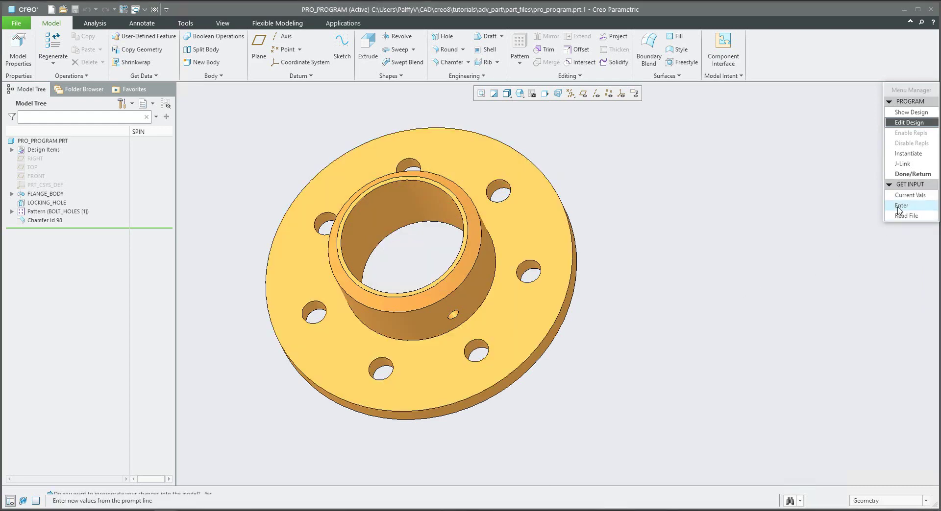
pyautogui.click(900, 207)
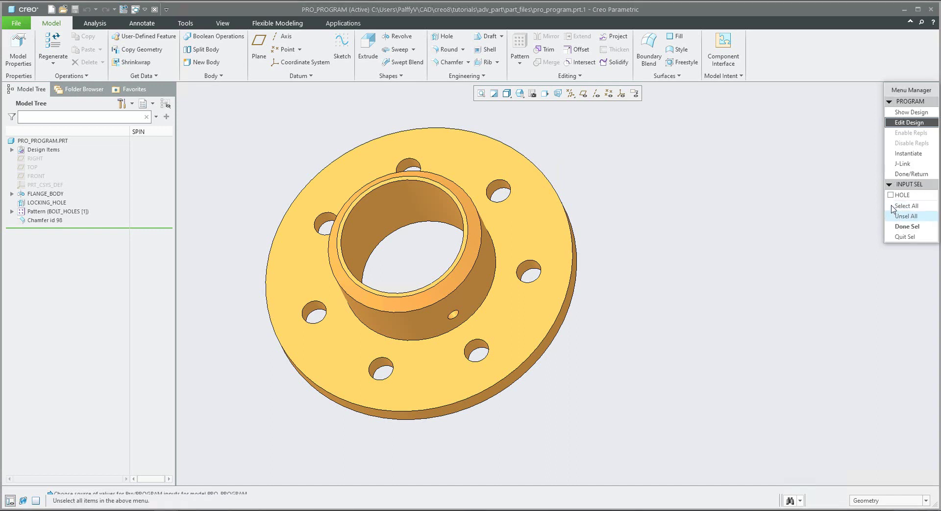
pyautogui.click(892, 195)
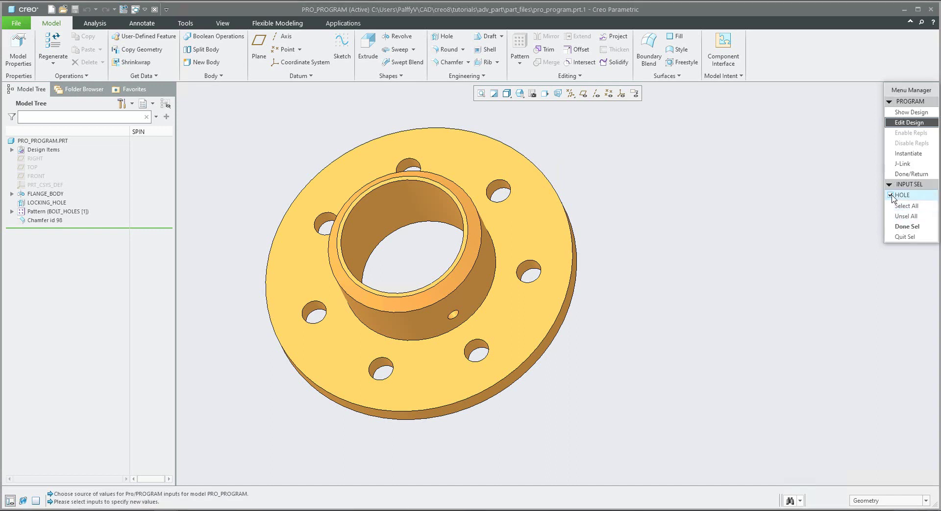
pyautogui.click(907, 226)
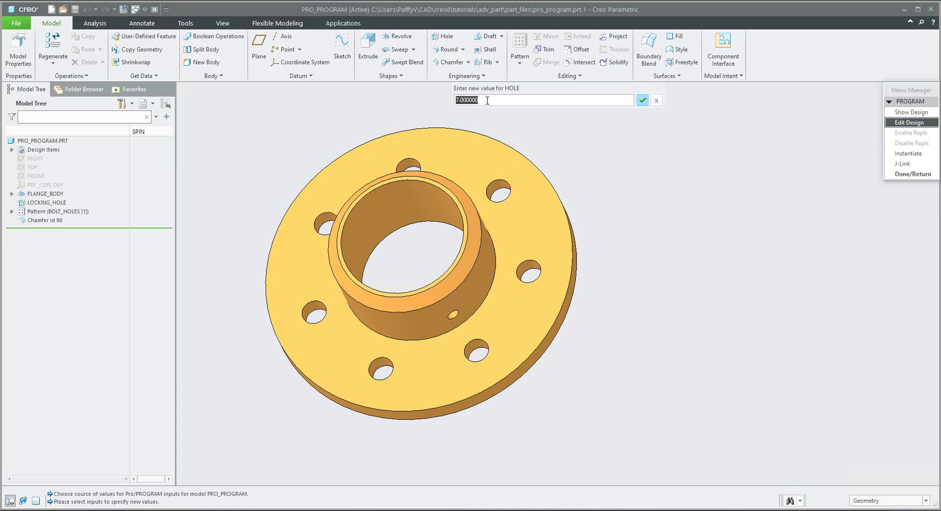
pyautogui.write('10')
pyautogui.press('Return')
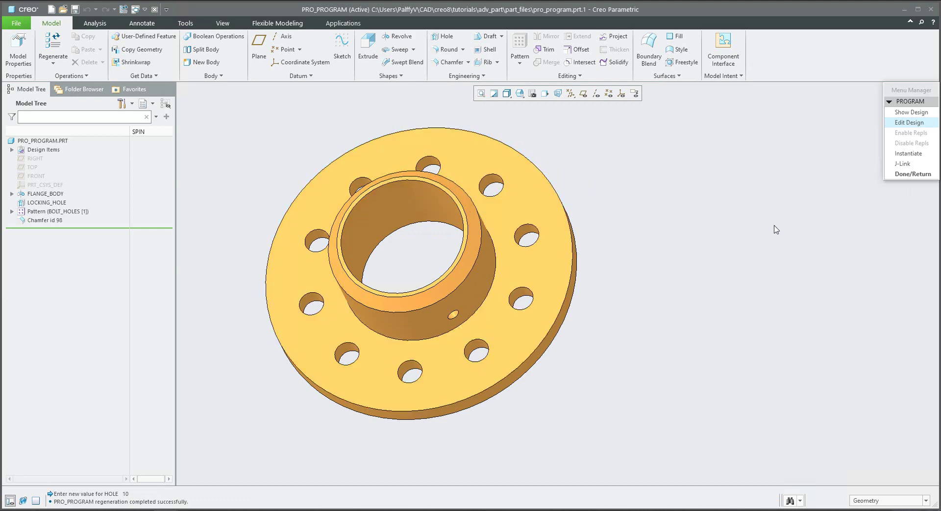
# - Regenerate the flange with a newly entered HOLE value of 12
pyautogui.hotkey('ctrl', 'g')
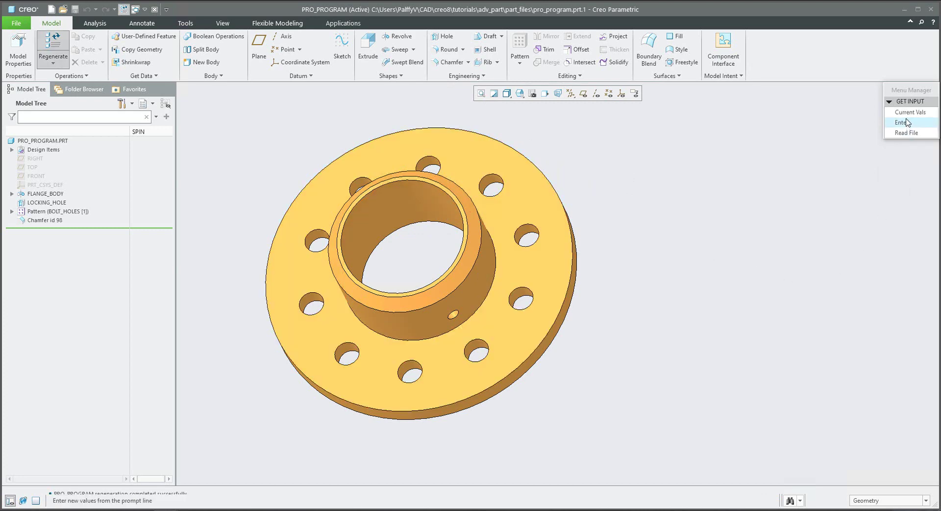
pyautogui.click(904, 123)
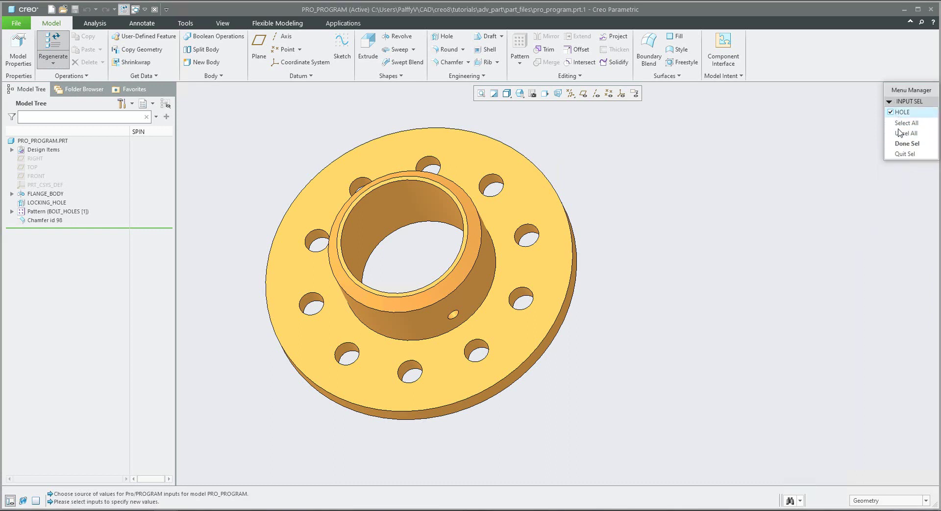
pyautogui.click(902, 145)
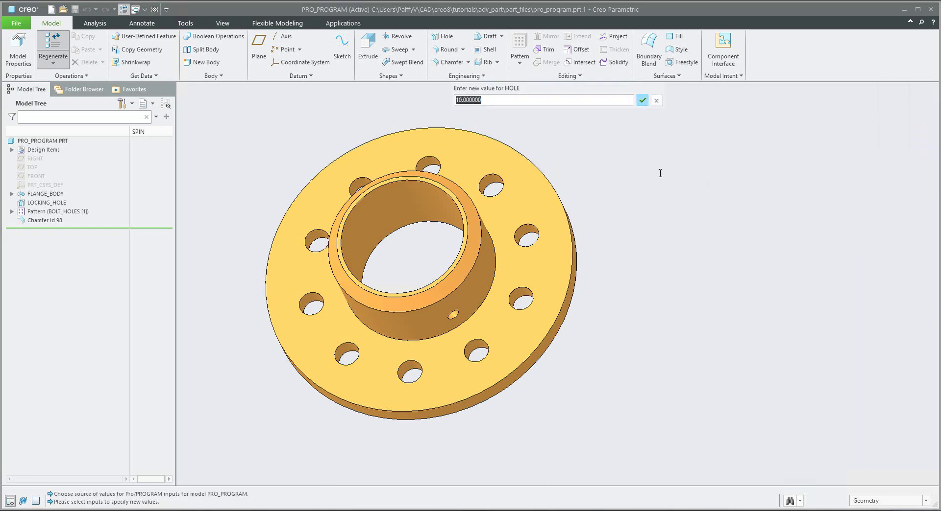
pyautogui.write('12')
pyautogui.press('Return')
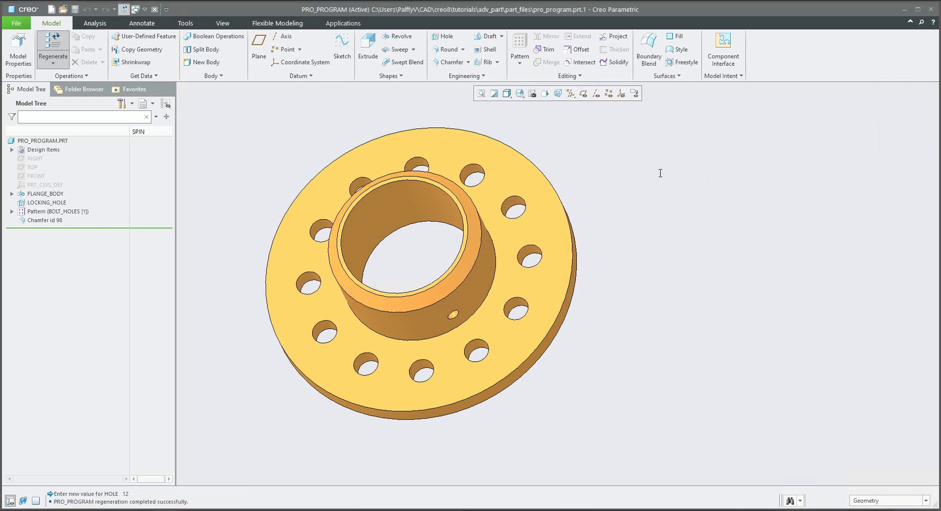
# - Regenerate the flange with HOLE selected for input to check its prompt text, and keep the current value
pyautogui.moveTo(525, 321); pyautogui.dragTo(566, 290, button='middle')
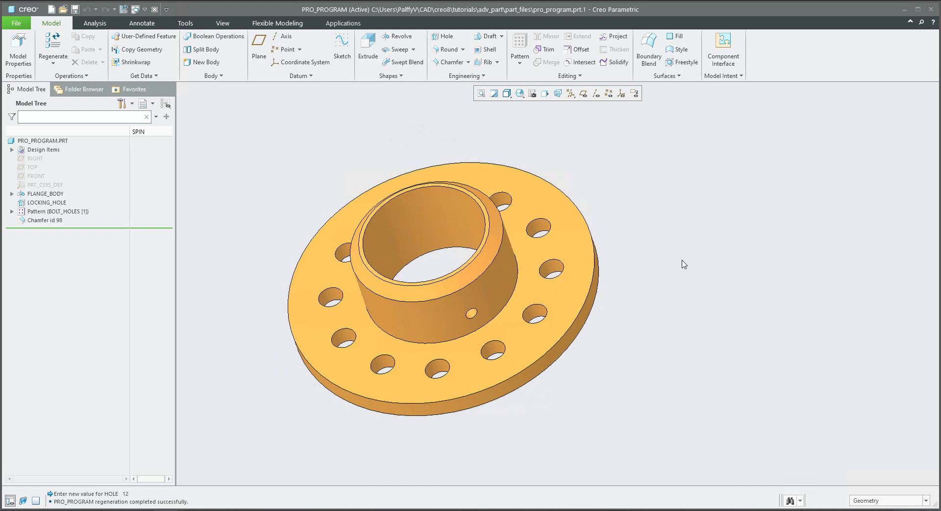
pyautogui.hotkey('ctrl', 'g')
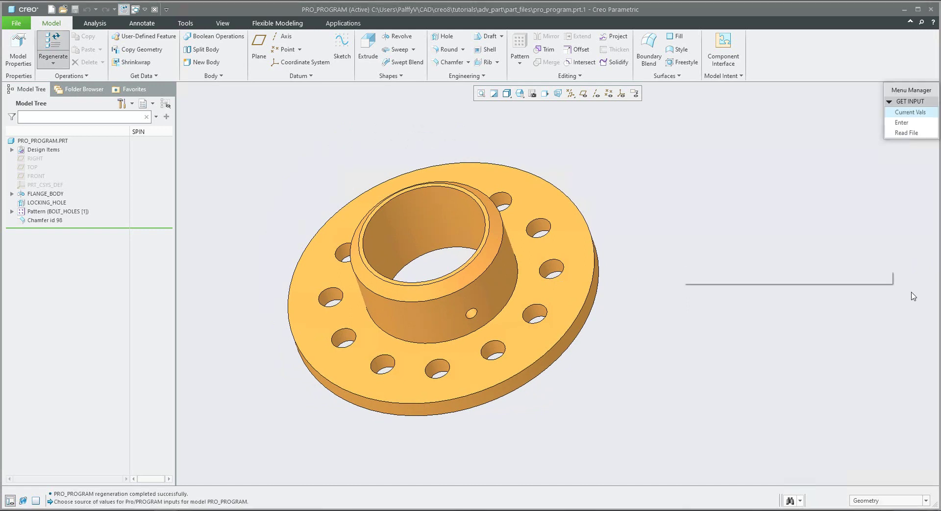
pyautogui.click(905, 123)
pyautogui.click(890, 112)
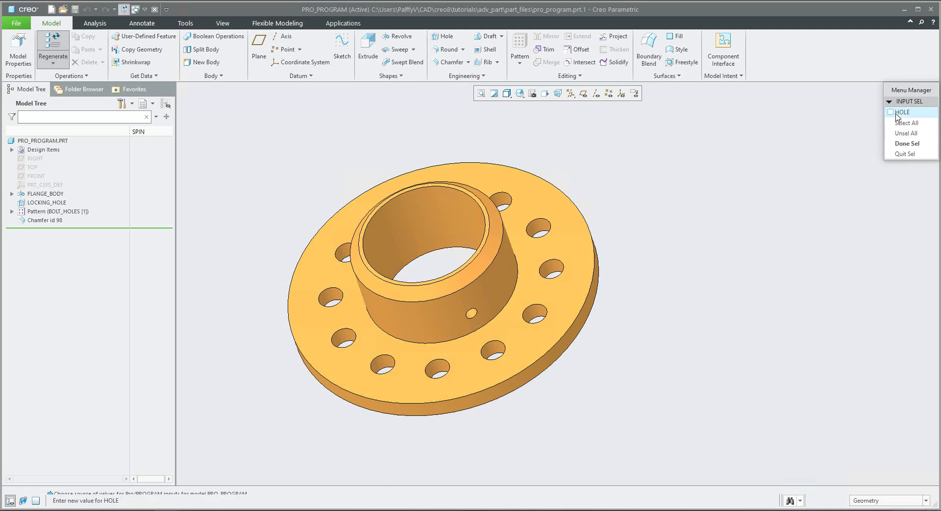
pyautogui.click(906, 143)
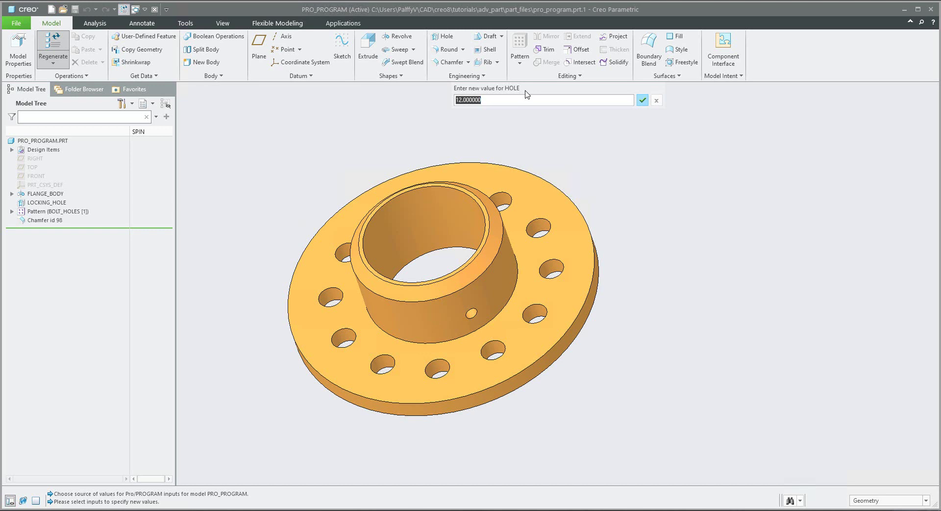
pyautogui.click(642, 100)
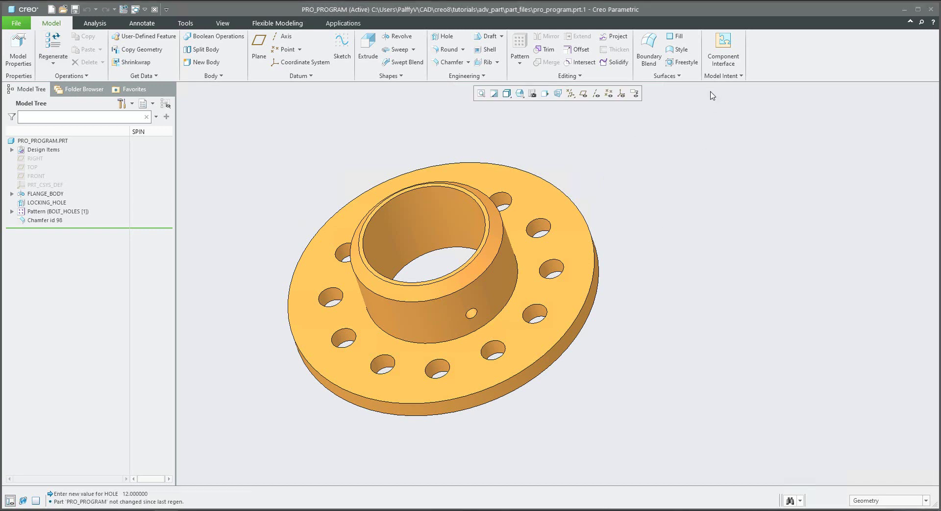
# - Add the prompt "Enter number of Screws holes" below HOLE NUMBER in the part's program, save it, and incorporate the changes
pyautogui.click(729, 76)
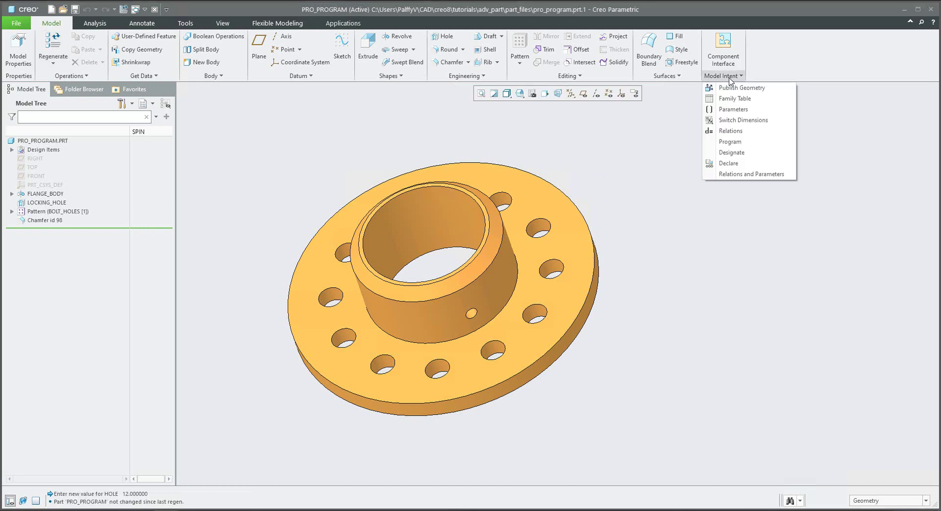
pyautogui.click(730, 142)
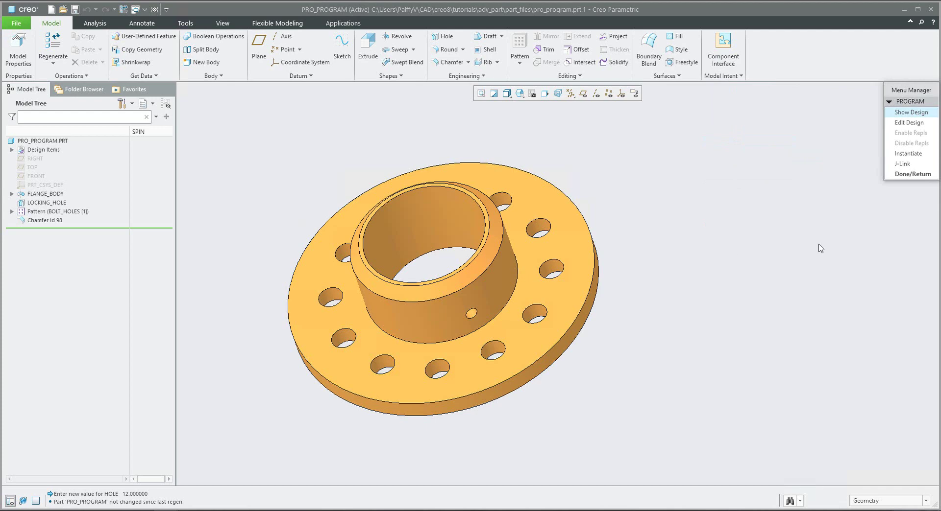
pyautogui.click(909, 123)
pyautogui.click(523, 218)
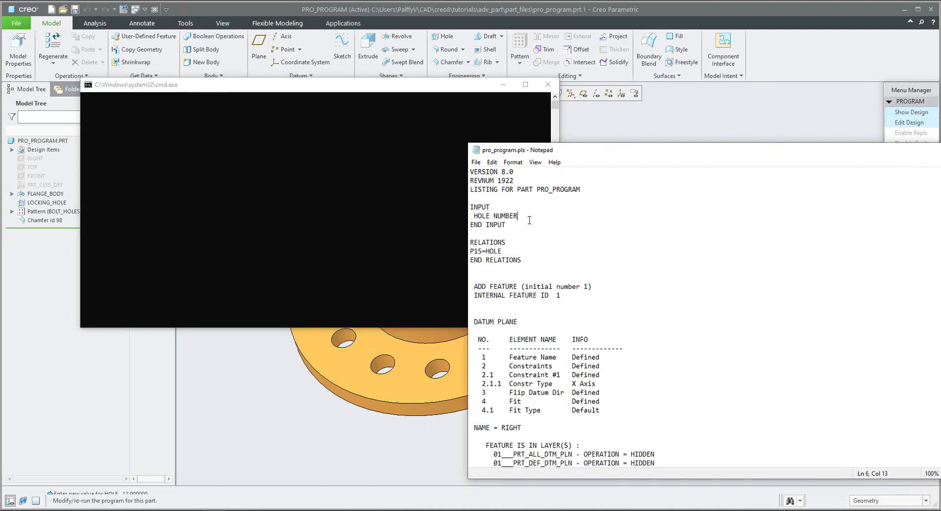
pyautogui.press('Return')
pyautogui.write('"')
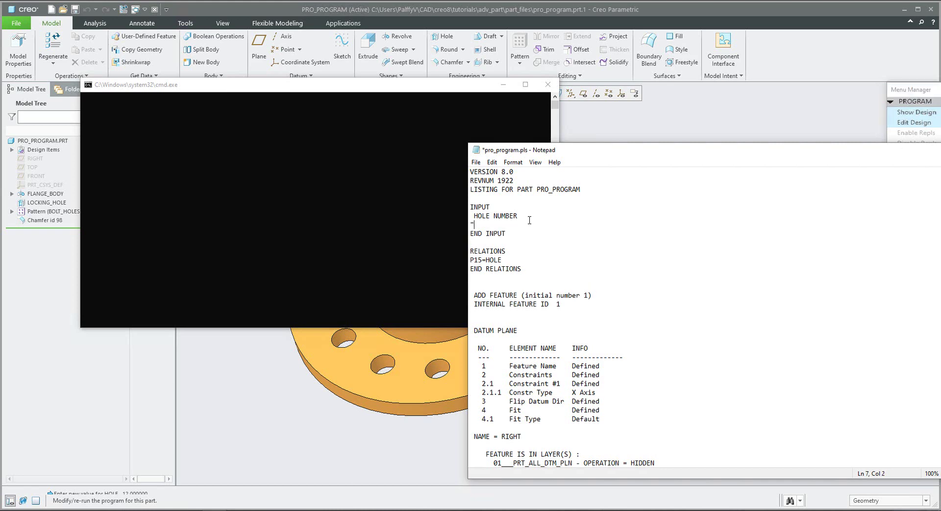
pyautogui.write('Enter nomber of Screws holes"')
pyautogui.press('Delete')
pyautogui.write('u')
pyautogui.hotkey('ctrl', 's')
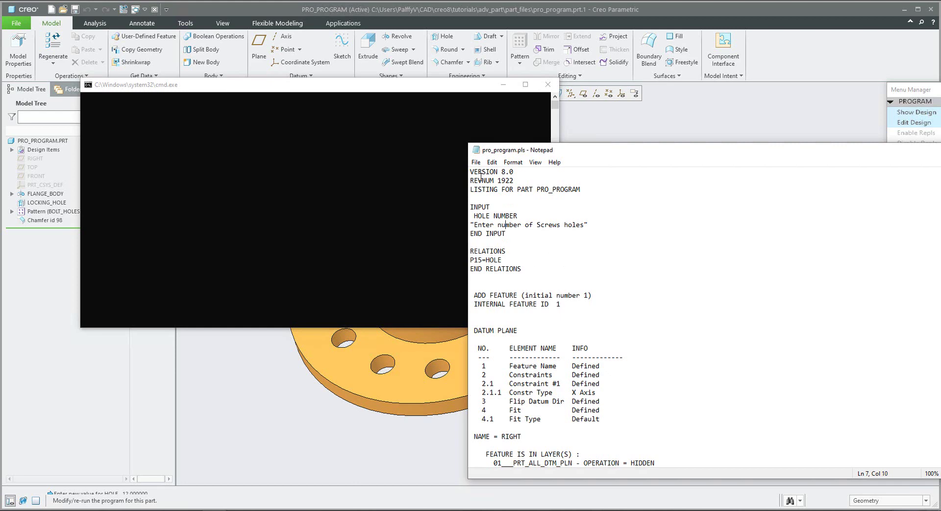
pyautogui.hotkey('alt', 'F4')
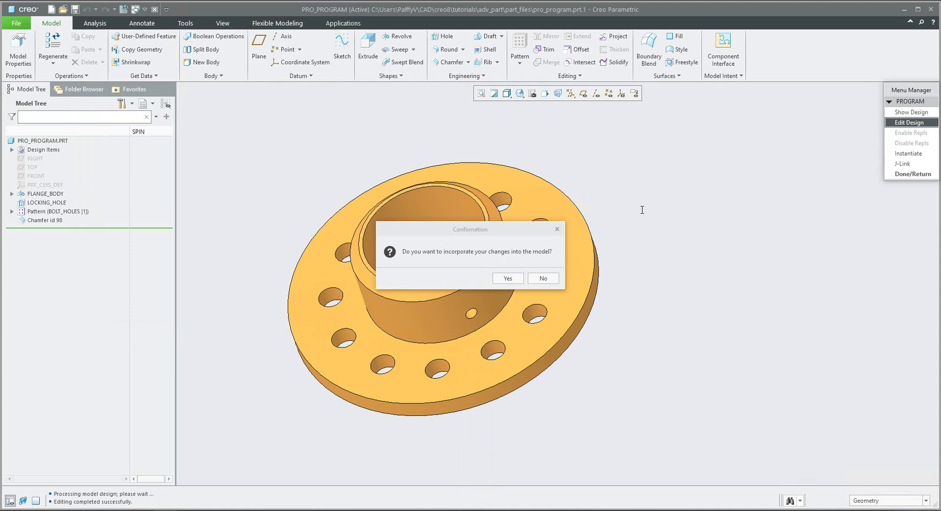
pyautogui.click(506, 279)
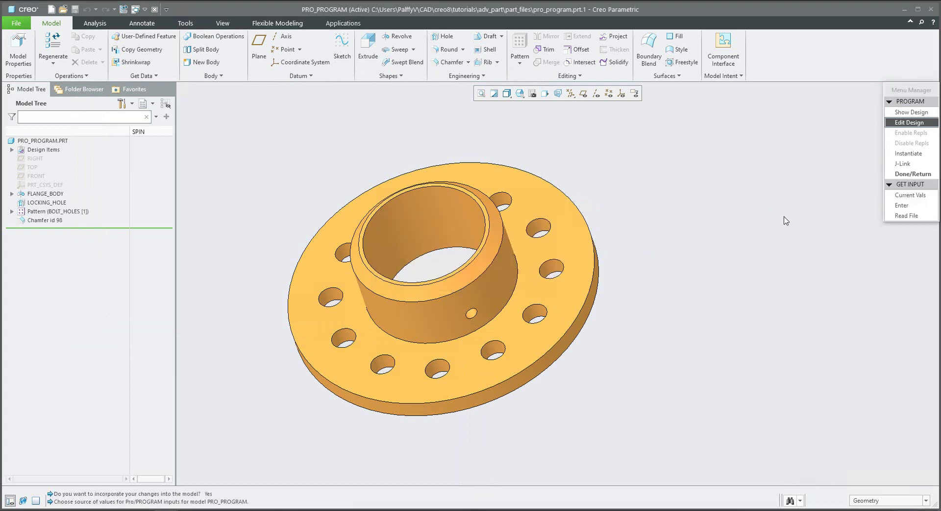
# - Enter 6 for the HOLE input at its custom prompt and finish working with the part's program
pyautogui.click(900, 205)
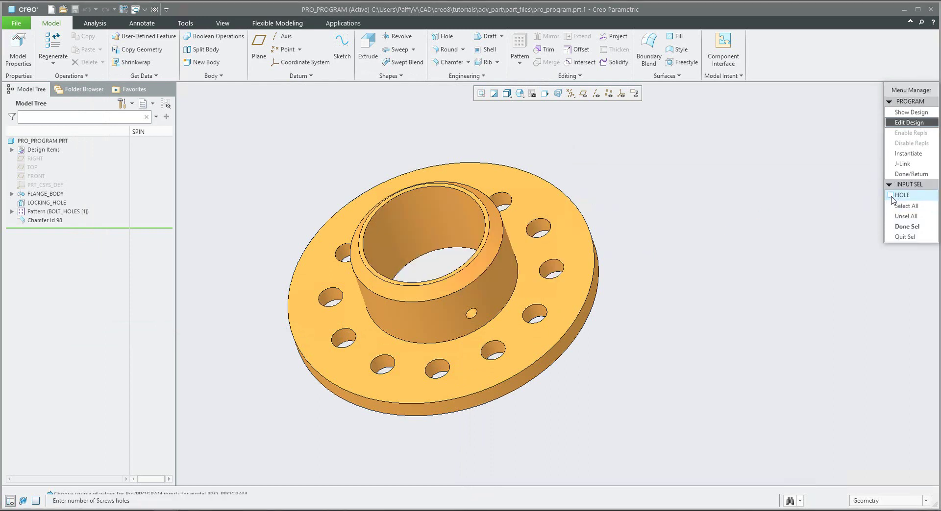
pyautogui.click(891, 195)
pyautogui.click(907, 226)
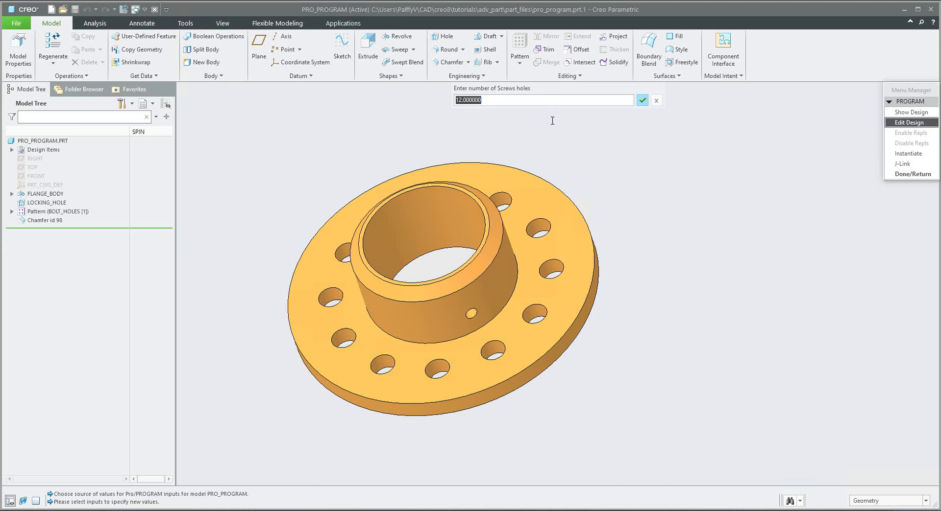
pyautogui.write('6')
pyautogui.press('Return')
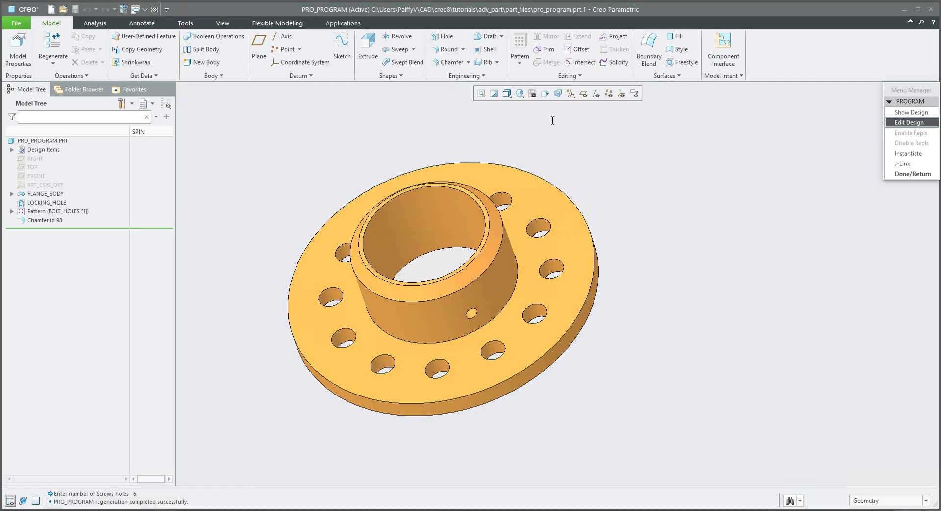
pyautogui.click(911, 174)
pyautogui.moveTo(605, 242); pyautogui.dragTo(696, 236, button='middle')
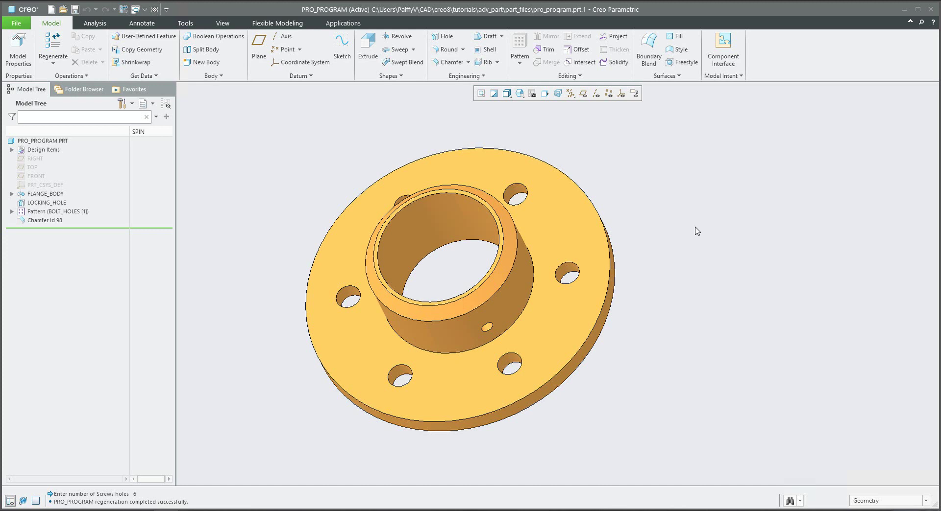
# - Add a String parameter named DRW_NUMBER with the value aaa to the part
pyautogui.click(721, 76)
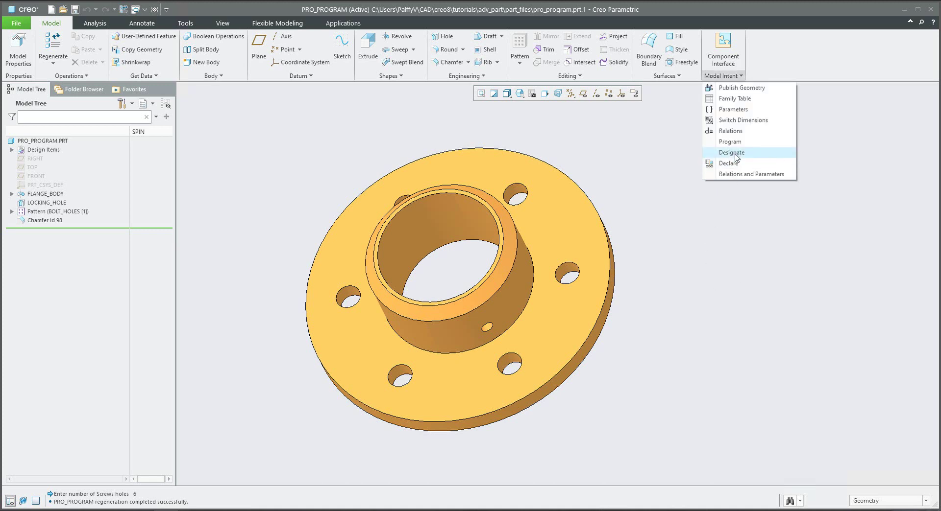
pyautogui.click(732, 111)
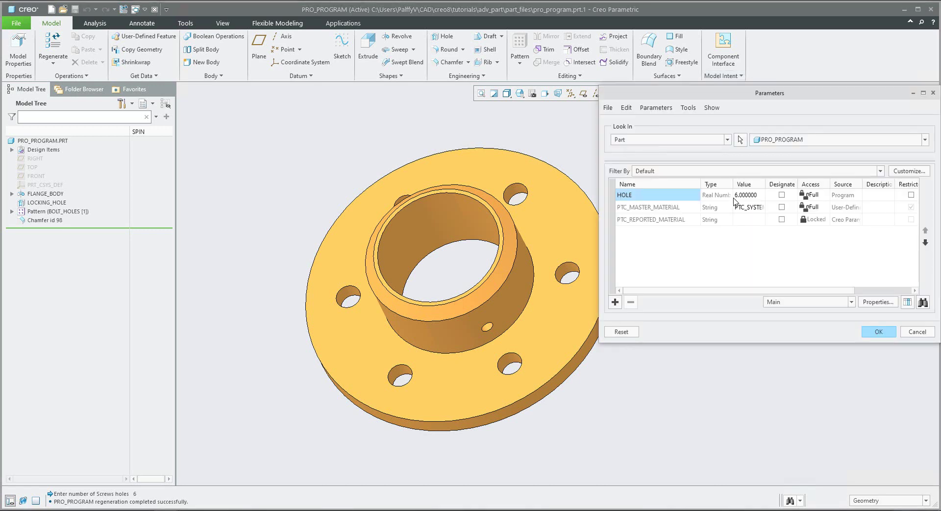
pyautogui.click(615, 302)
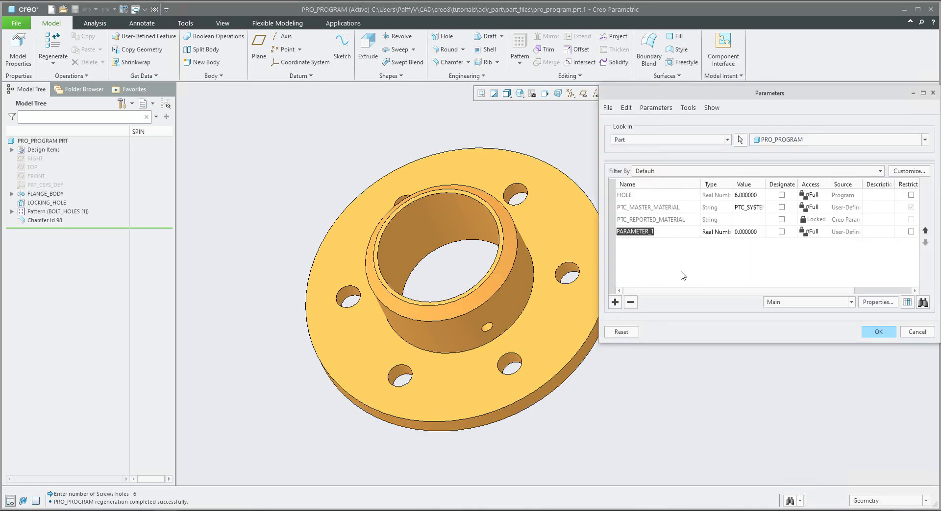
pyautogui.write('DRW_NUMBER')
pyautogui.click(728, 234)
pyautogui.click(728, 234)
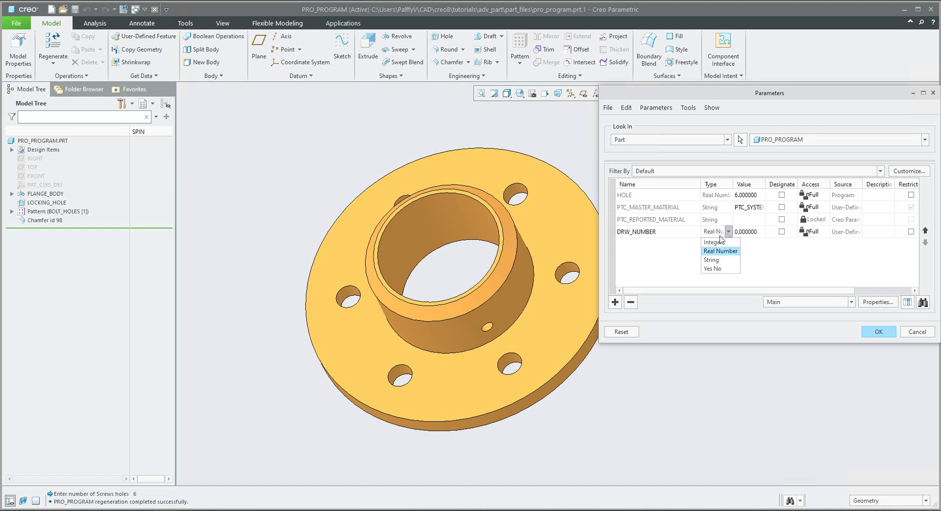
pyautogui.click(716, 263)
pyautogui.click(747, 235)
pyautogui.click(747, 234)
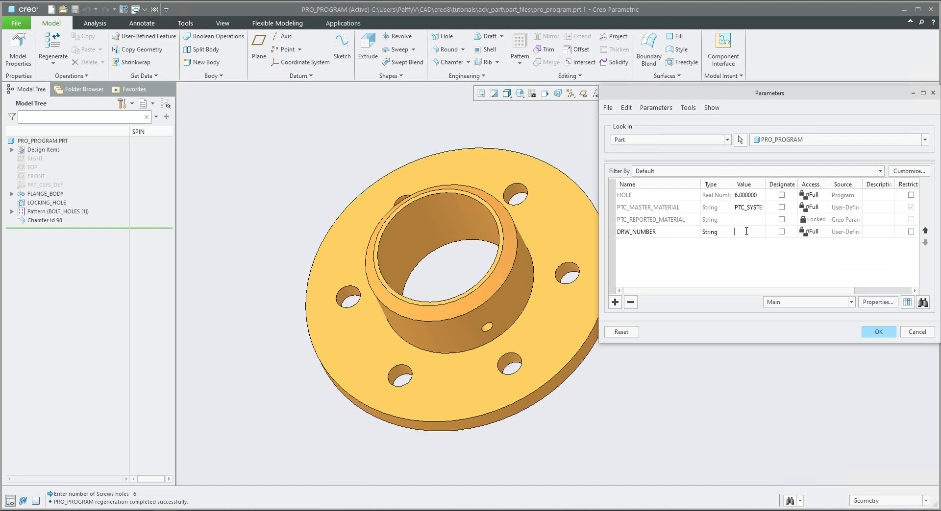
pyautogui.write('aaa')
pyautogui.click(875, 333)
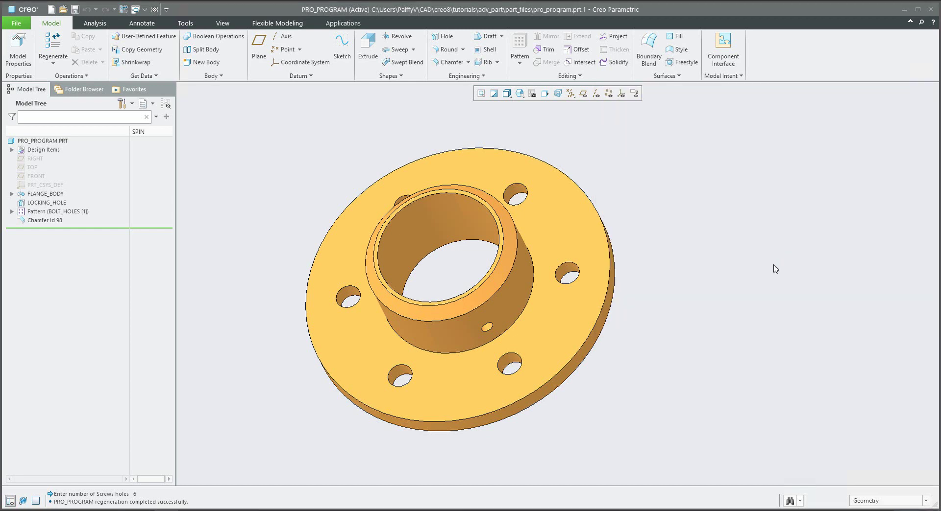
# - Edit the part's program and add the input DRW_NUMBER STRING below the screw-hole prompt
pyautogui.click(733, 76)
pyautogui.click(730, 142)
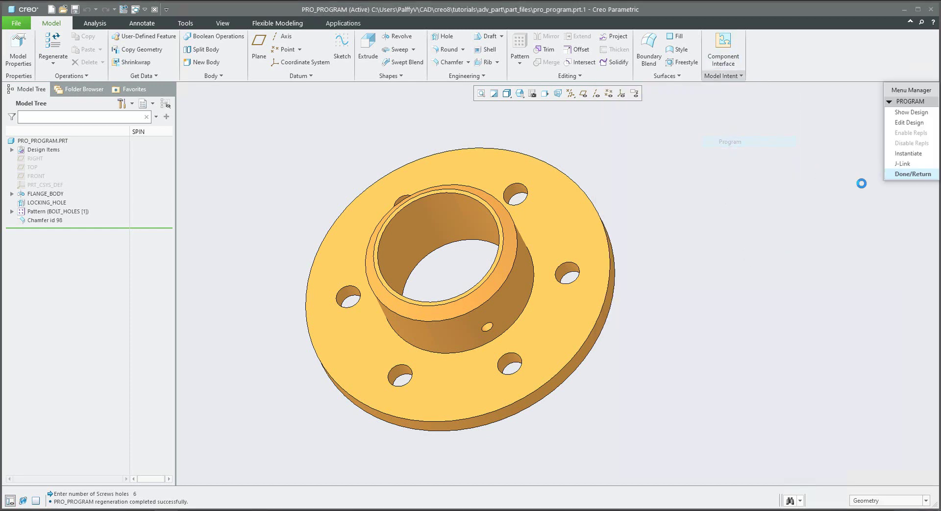
pyautogui.click(908, 123)
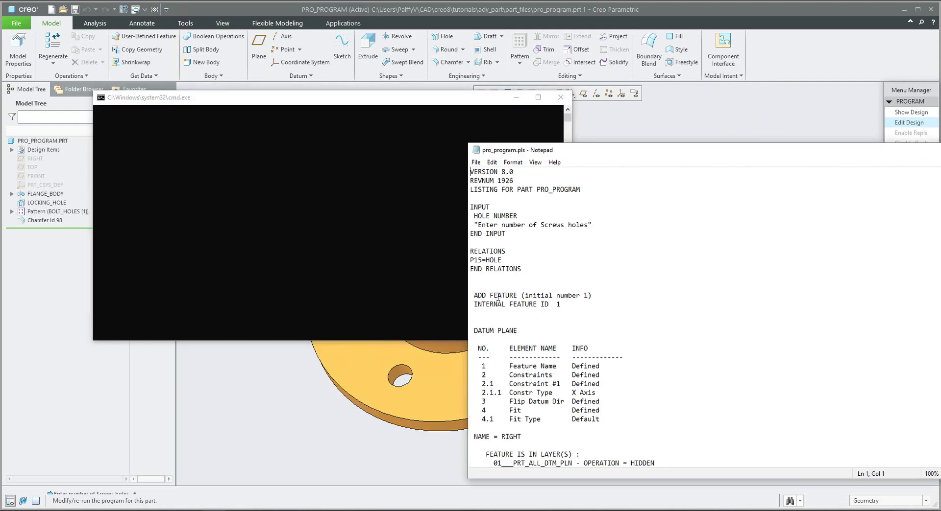
pyautogui.click(599, 224)
pyautogui.press('Return')
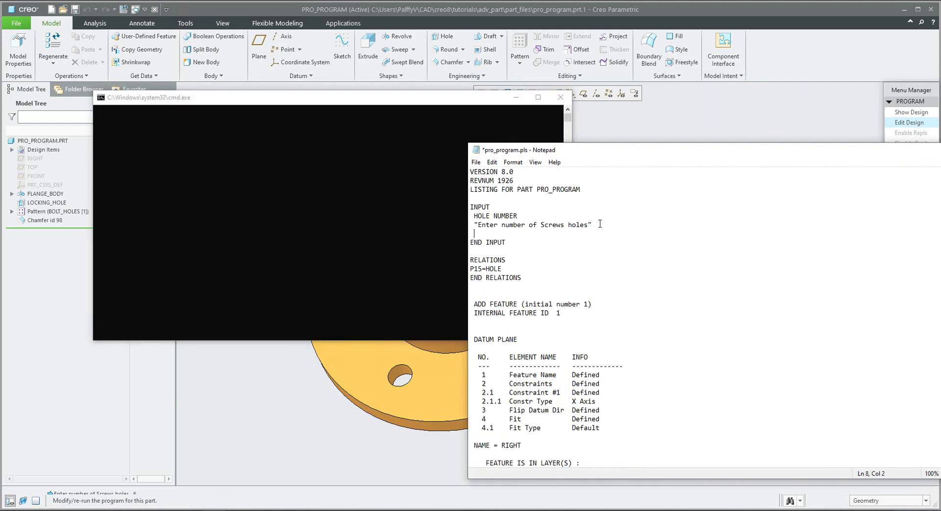
pyautogui.write('DRW_NU')
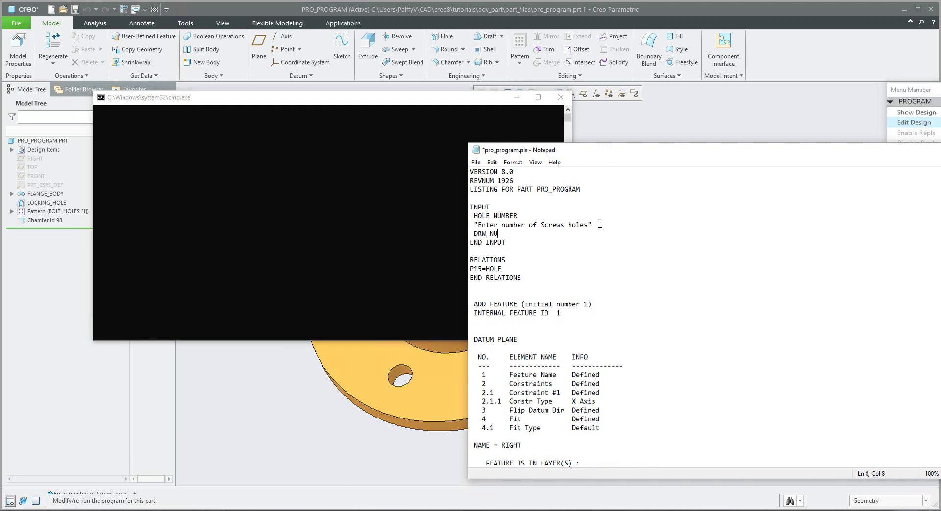
pyautogui.write('MBER STRING')
pyautogui.press('Return')
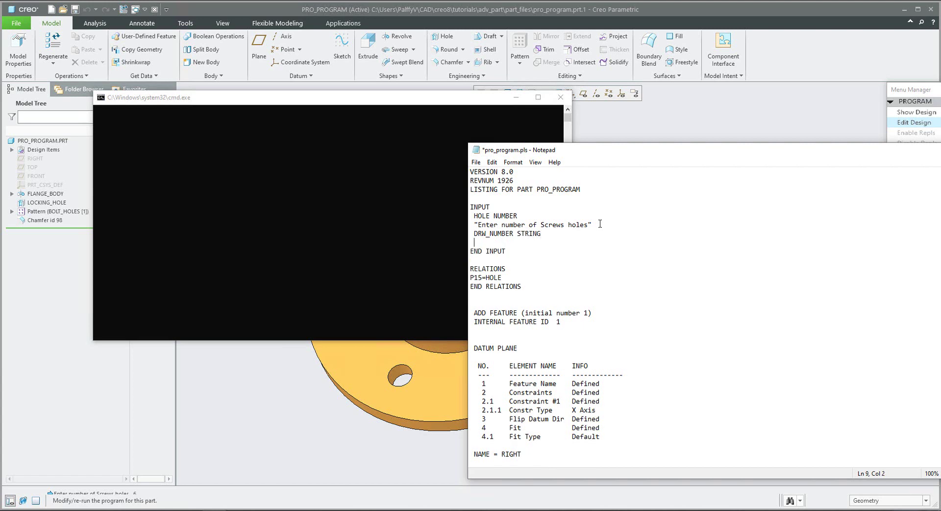
# - Add the prompt "Set custom Drawing number defined as xx xxx zzzz" below DRW_NUMBER STRING, save the program, and incorporate the changes
pyautogui.write('"Set custom Drawing number defined a')
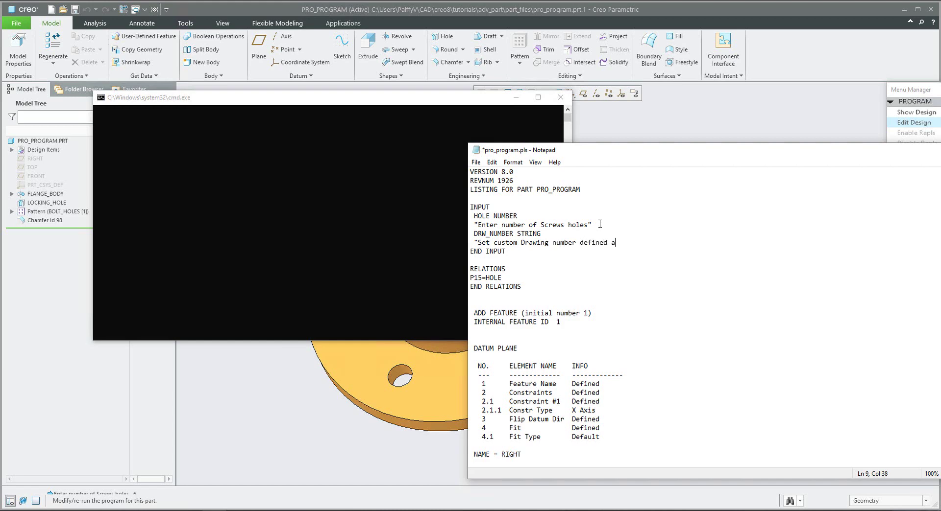
pyautogui.write('s xx xxx zzzz"')
pyautogui.press('Left')
pyautogui.hotkey('shift', 'Left')
pyautogui.hotkey('shift', 'Left')
pyautogui.hotkey('shift', 'Left')
pyautogui.hotkey('shift', 'Left')
pyautogui.hotkey('shift', 'Left')
pyautogui.hotkey('shift', 'Left')
pyautogui.hotkey('shift', 'Left')
pyautogui.hotkey('shift', 'Left')
pyautogui.hotkey('shift', 'Left')
pyautogui.hotkey('shift', 'Left')
pyautogui.hotkey('shift', 'Left')
pyautogui.hotkey('shift', 'Left')
pyautogui.hotkey('shift', 'Left')
pyautogui.hotkey('shift', 'Right')
pyautogui.hotkey('shift', 'Right')
pyautogui.click(525, 259)
pyautogui.hotkey('ctrl', 's')
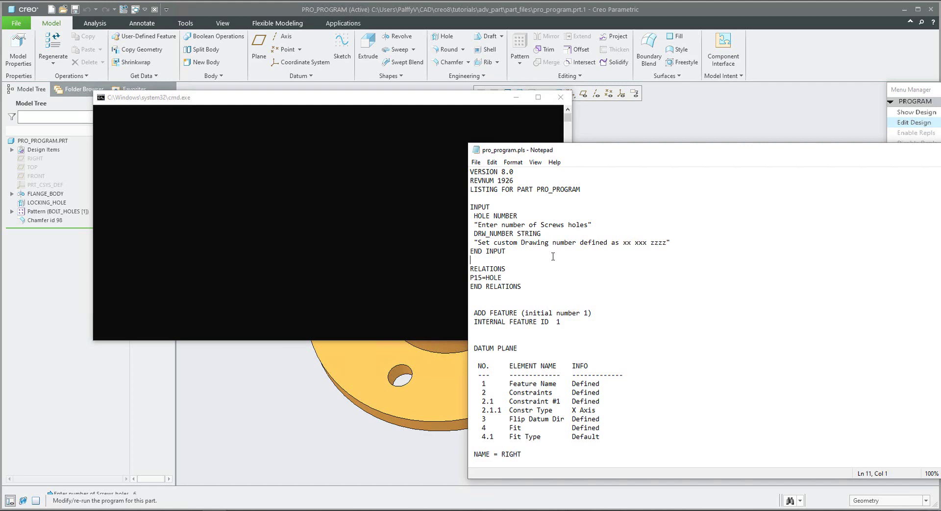
pyautogui.doubleClick(477, 150)
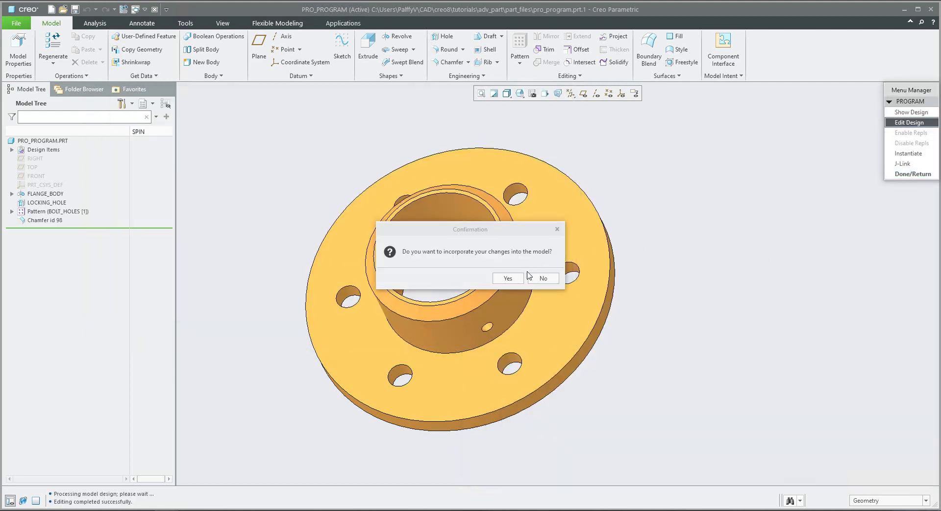
pyautogui.click(508, 279)
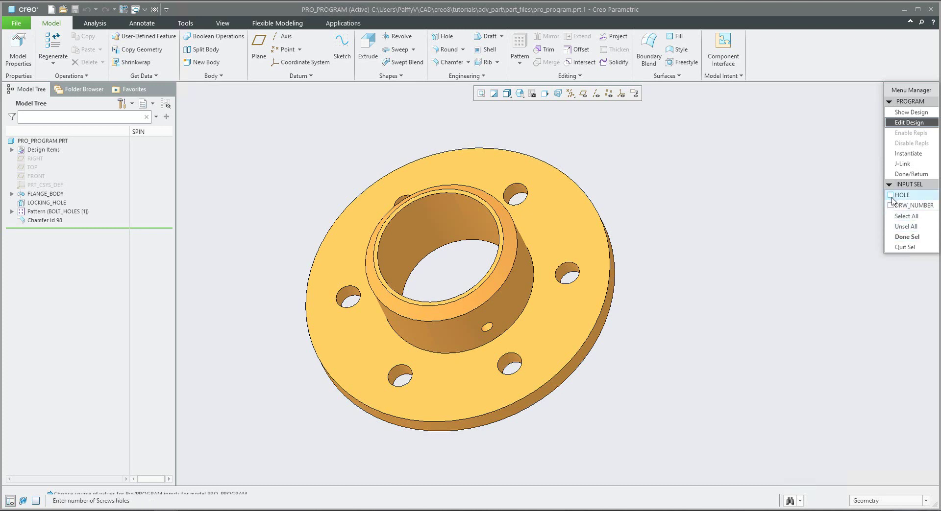
# - Select only DRW_NUMBER for input, enter 00 545 ABC at its prompt, and finish working with the part's program
pyautogui.click(890, 206)
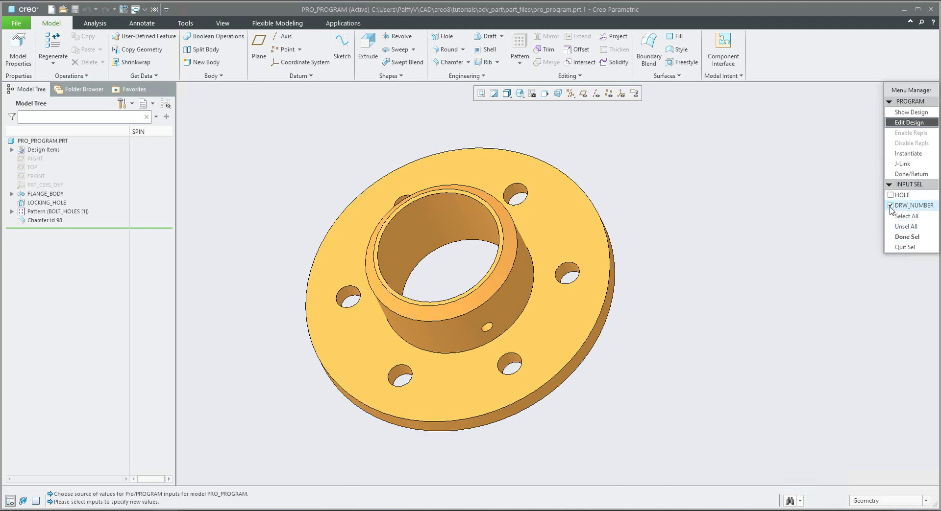
pyautogui.click(906, 238)
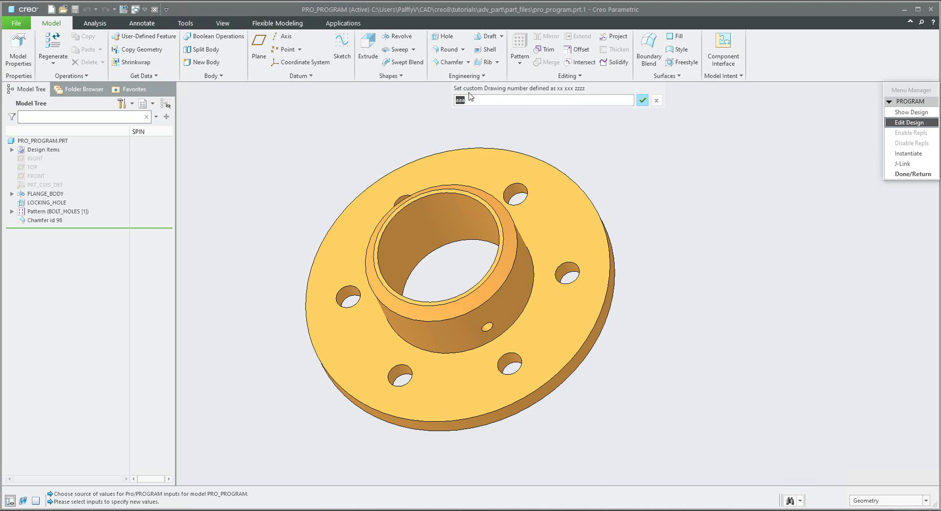
pyautogui.write('00 545 ABC')
pyautogui.press('Return')
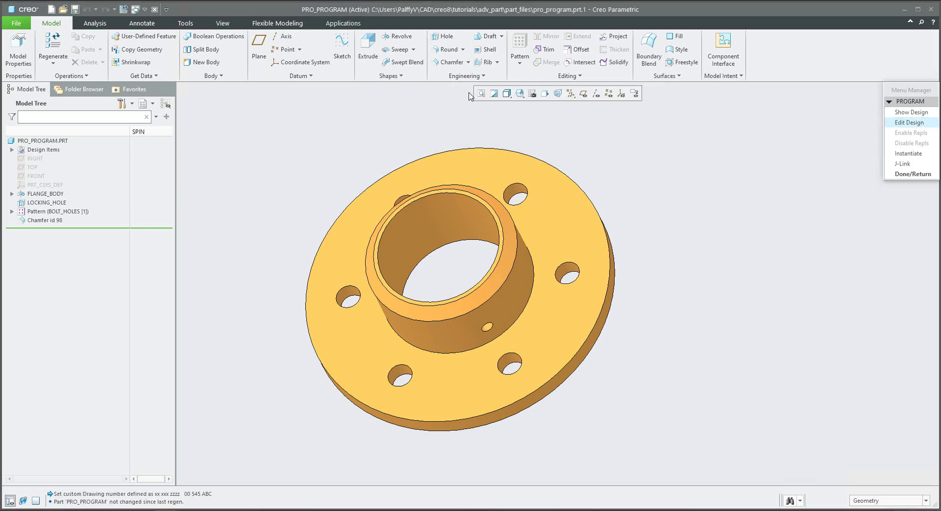
pyautogui.click(905, 175)
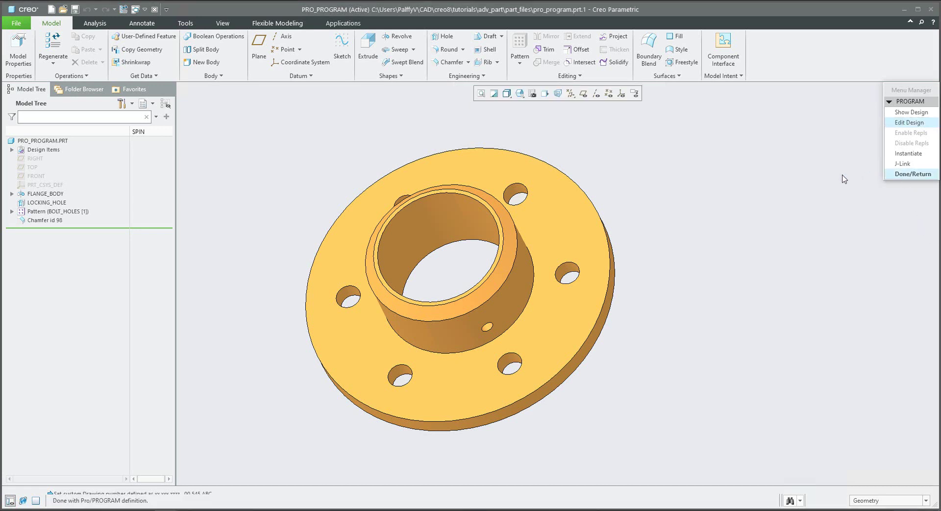
# - Check the DRW_NUMBER value in the part's parameters, widening the Value column to read it in full
pyautogui.click(727, 76)
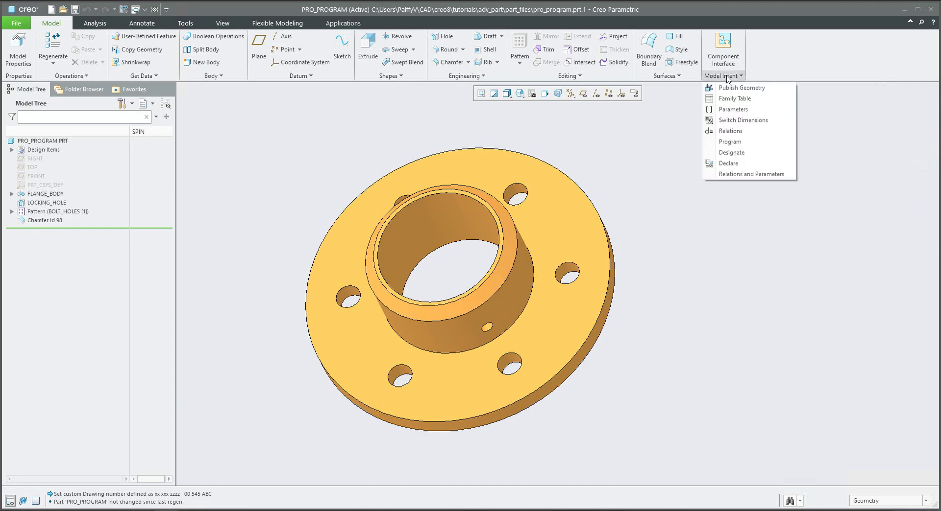
pyautogui.click(733, 110)
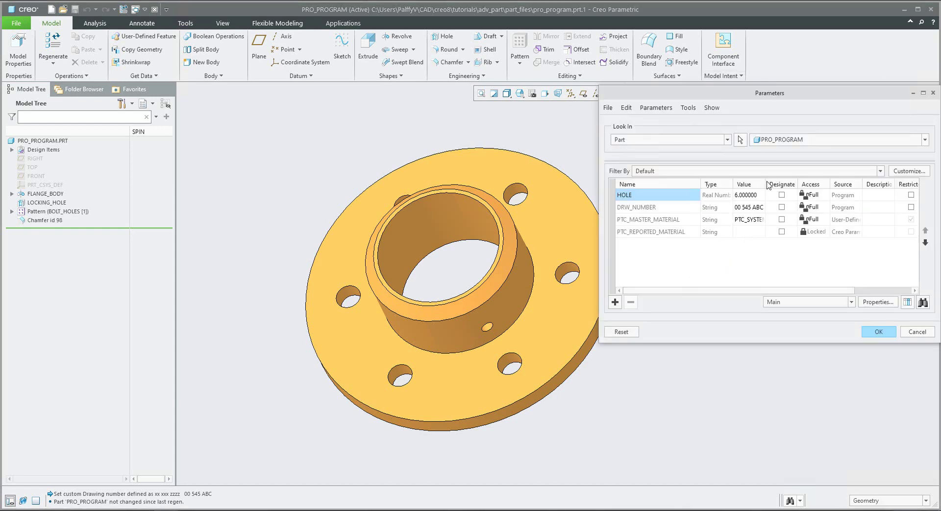
pyautogui.moveTo(768, 184); pyautogui.dragTo(819, 184)
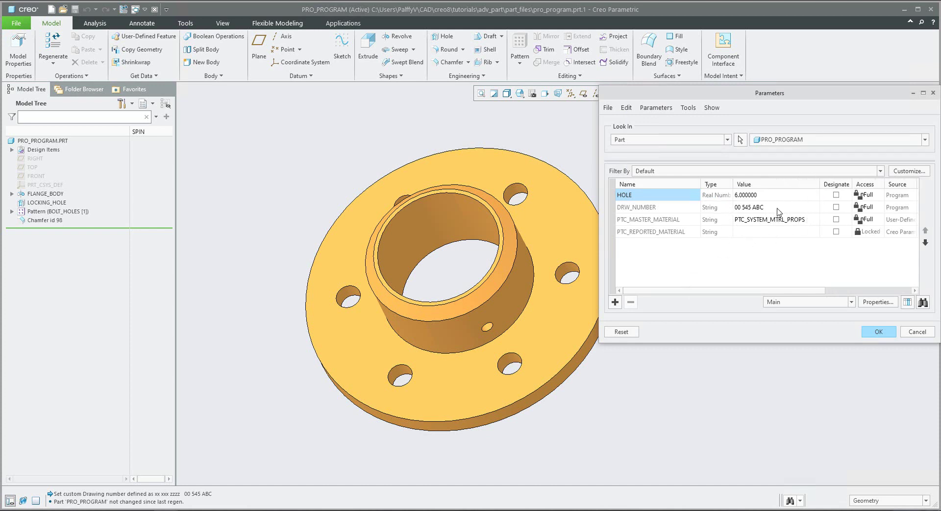
pyautogui.click(873, 333)
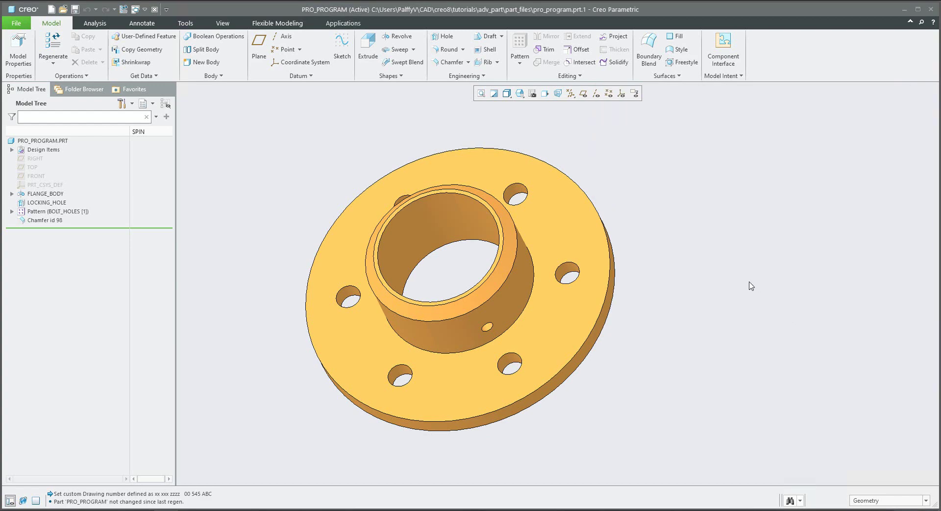
# - Regenerate the flange with new inputs, entering 8 for HOLE and 00 545 RTY for DRW_NUMBER
pyautogui.hotkey('ctrl', 'g')
pyautogui.click(897, 123)
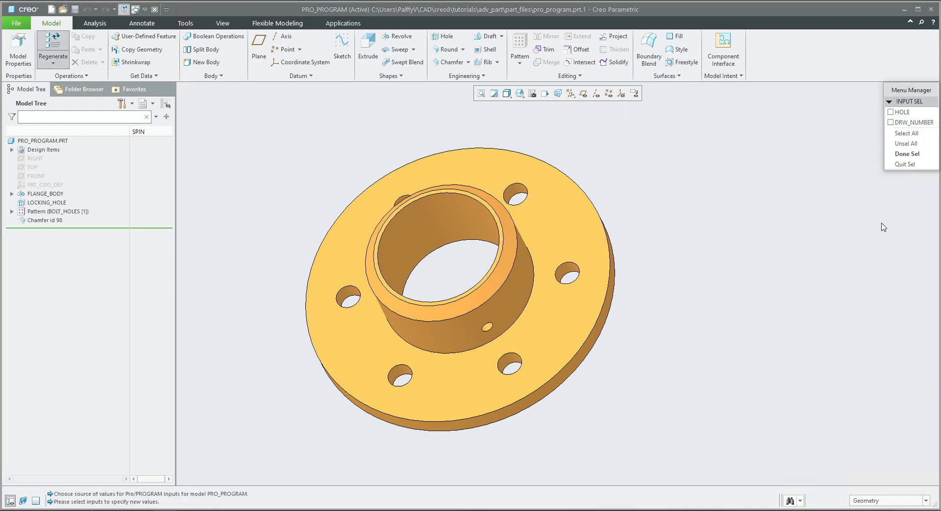
pyautogui.click(906, 154)
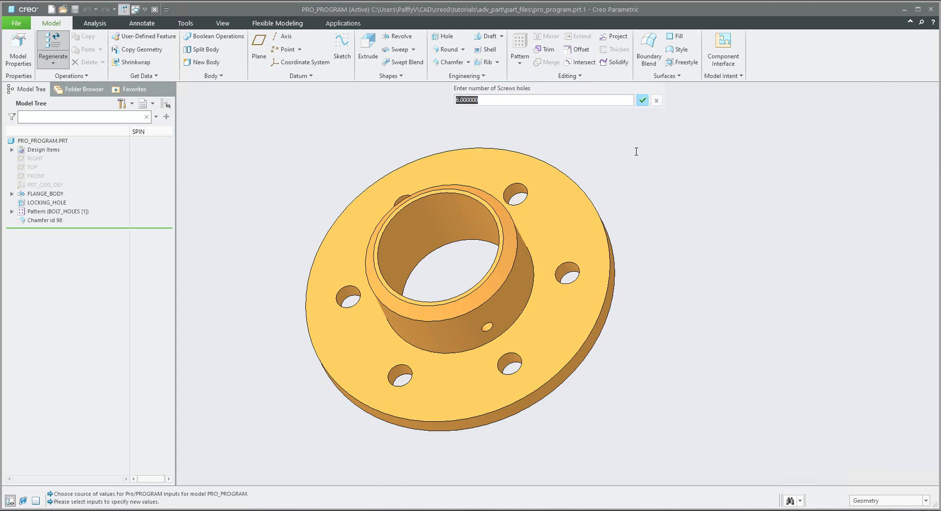
pyautogui.write('8')
pyautogui.press('Return')
pyautogui.press('End')
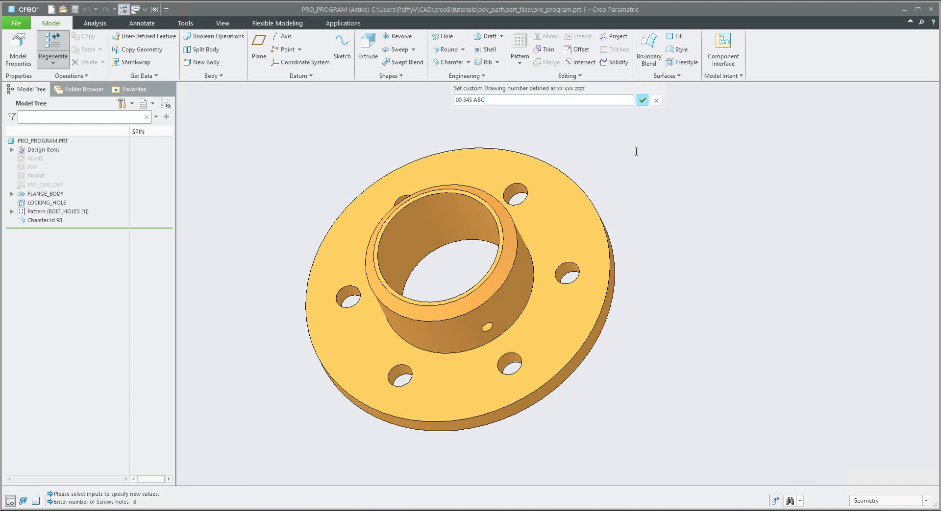
pyautogui.hotkey('shift', 'Left')
pyautogui.hotkey('shift', 'Left')
pyautogui.hotkey('shift', 'Left')
pyautogui.write('RTY')
pyautogui.press('Return')
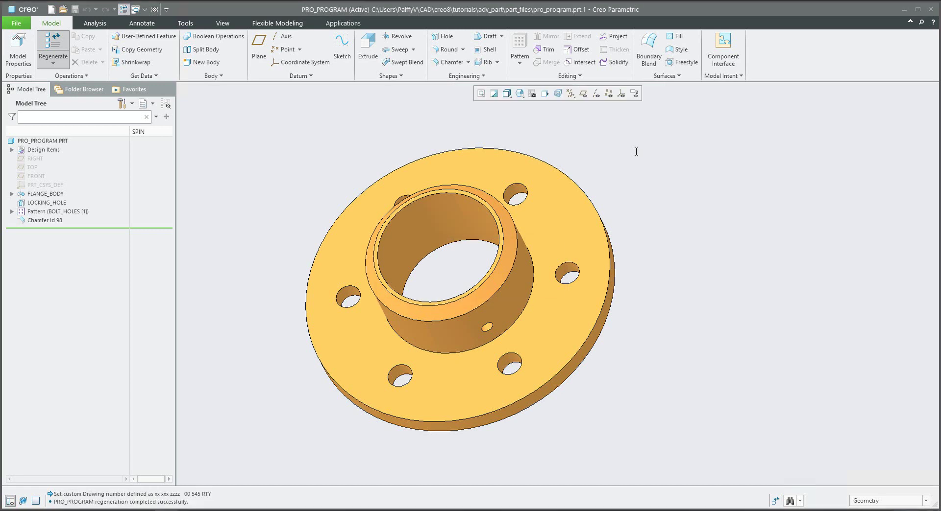
# - Review the regenerated HOLE and DRW_NUMBER values in the part's parameters
pyautogui.click(719, 78)
pyautogui.click(726, 109)
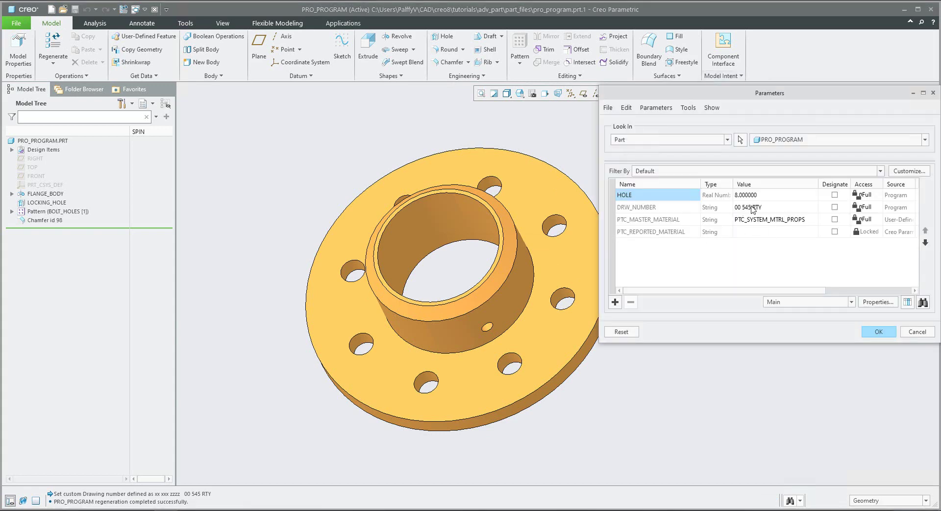
pyautogui.click(872, 332)
# - Examine the bolt-hole pattern and the LOCKING_HOLE feature on the flange
pyautogui.moveTo(622, 277)
pyautogui.mouseDown(button='middle')
pyautogui.moveTo(636, 251)
pyautogui.moveTo(629, 280)
pyautogui.mouseUp(button='middle')
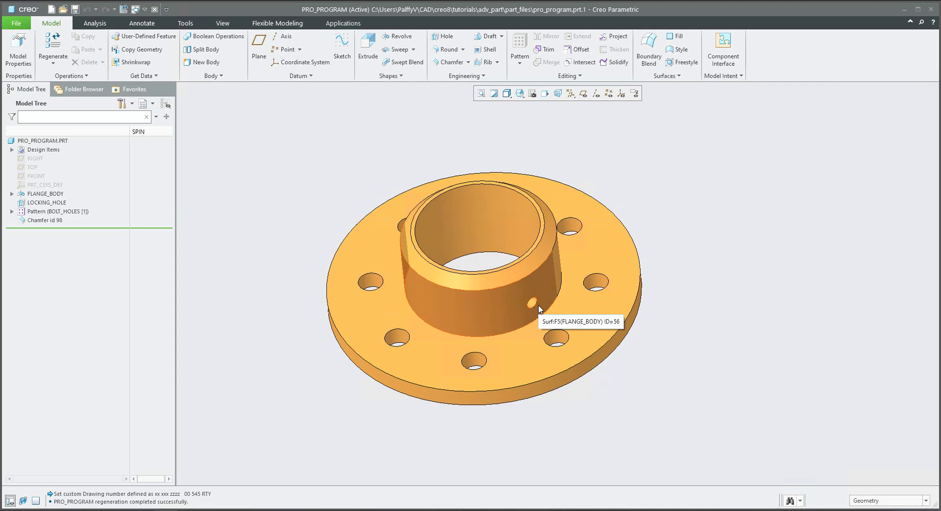
pyautogui.click(532, 330)
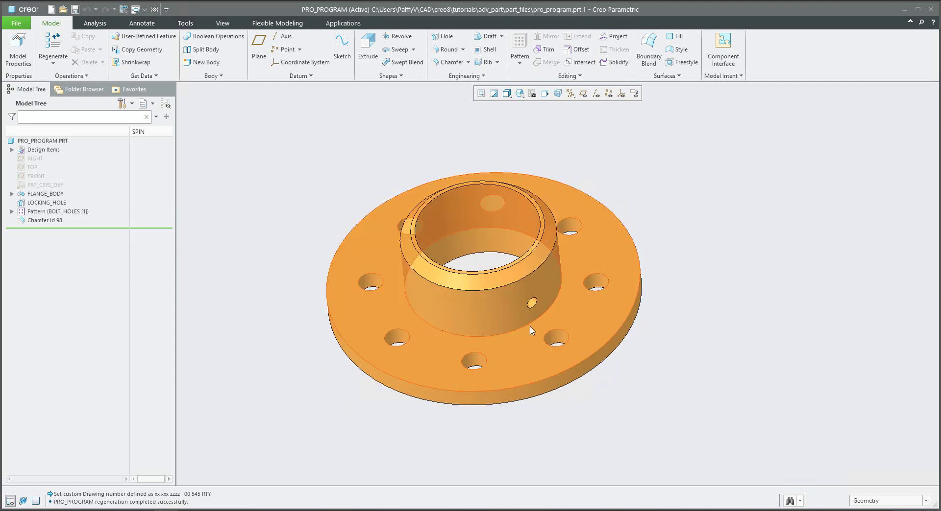
pyautogui.click(531, 330)
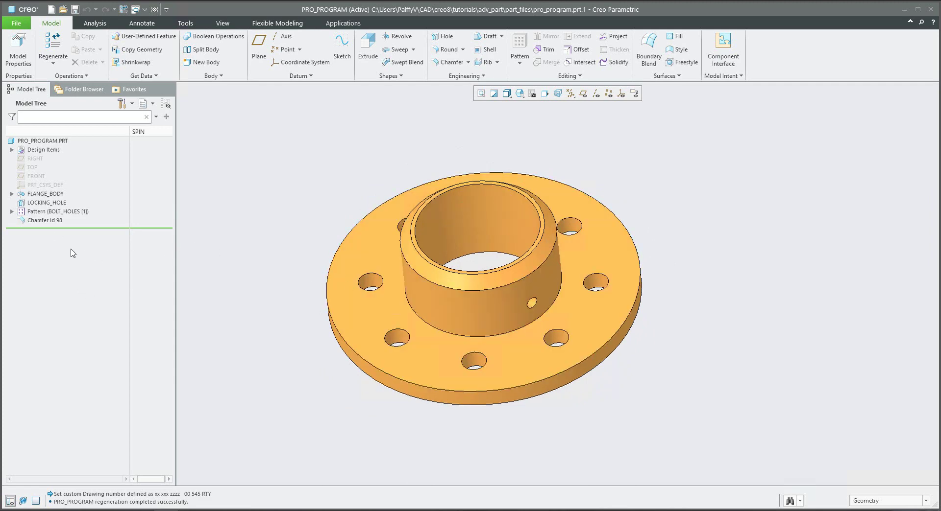
pyautogui.click(33, 212)
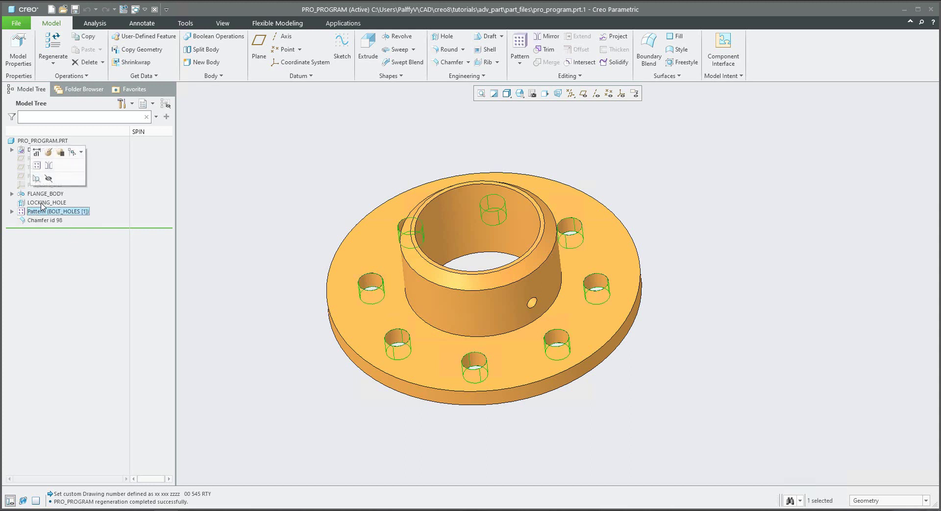
pyautogui.press('Up')
pyautogui.moveTo(383, 321); pyautogui.dragTo(452, 317, button='middle')
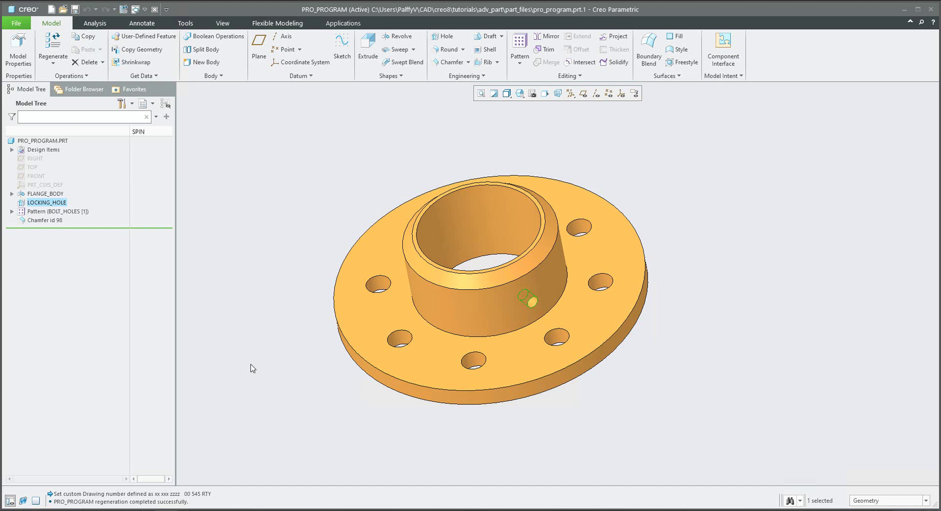
pyautogui.click(256, 222)
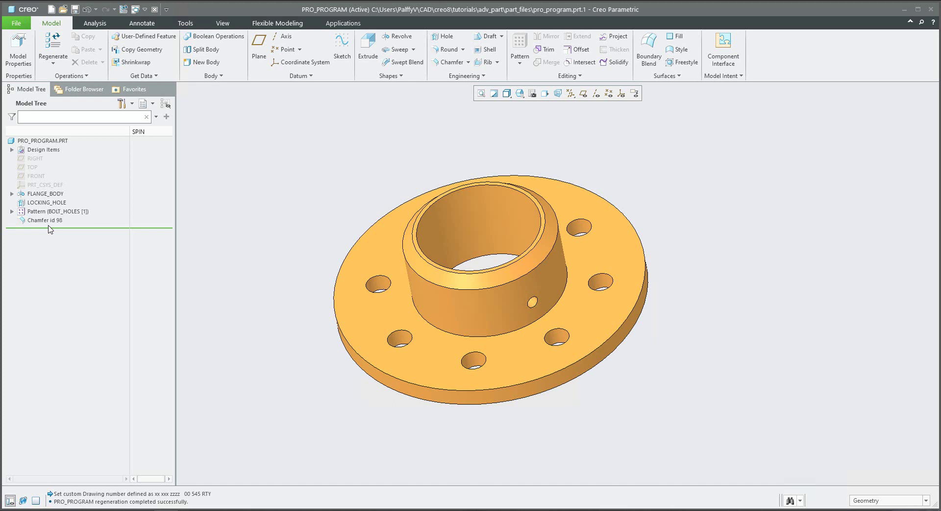
# - Add the Feat # and Feat ID columns to the model tree's displayed columns
pyautogui.click(133, 104)
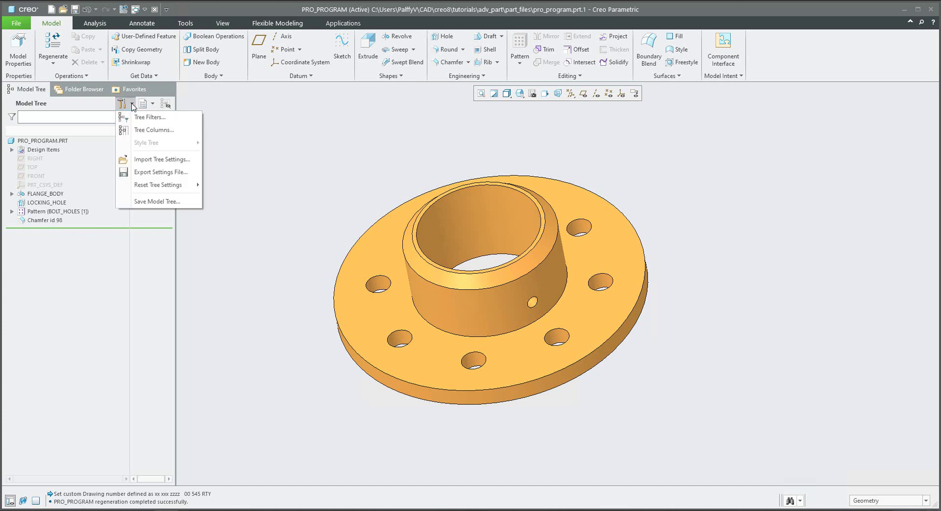
pyautogui.click(147, 130)
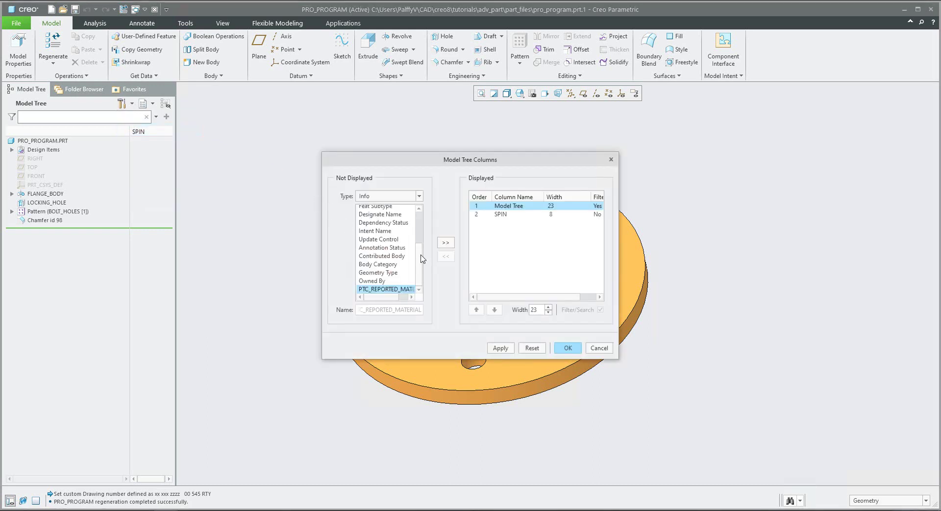
pyautogui.scroll(2, 392, 255)
pyautogui.doubleClick(367, 234)
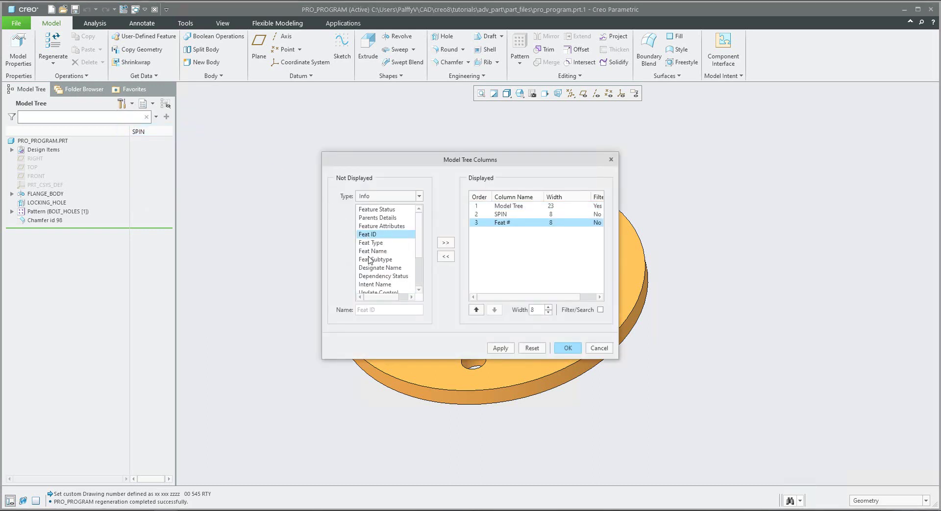
pyautogui.doubleClick(368, 235)
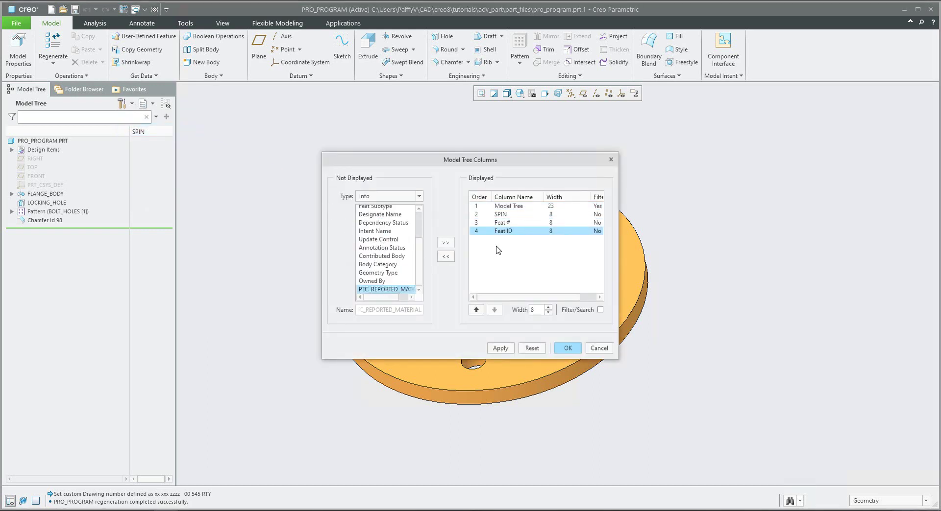
# - Remove the SPIN column from the model tree and widen the tree area to fit the remaining columns
pyautogui.click(499, 214)
pyautogui.click(505, 206)
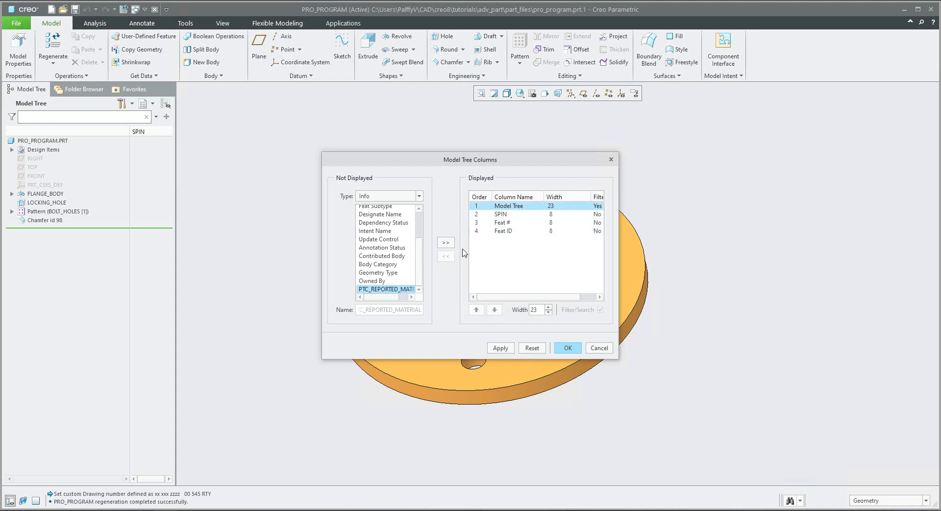
pyautogui.click(506, 215)
pyautogui.click(449, 257)
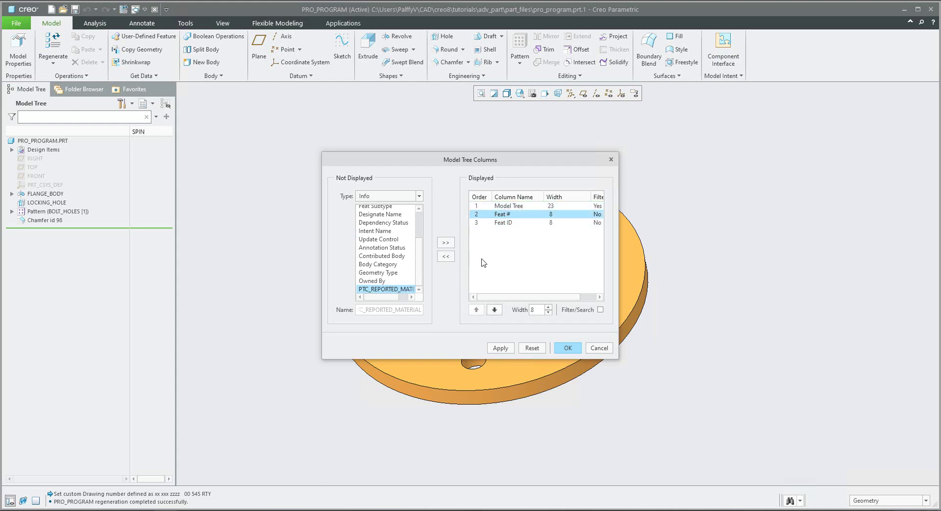
pyautogui.click(566, 348)
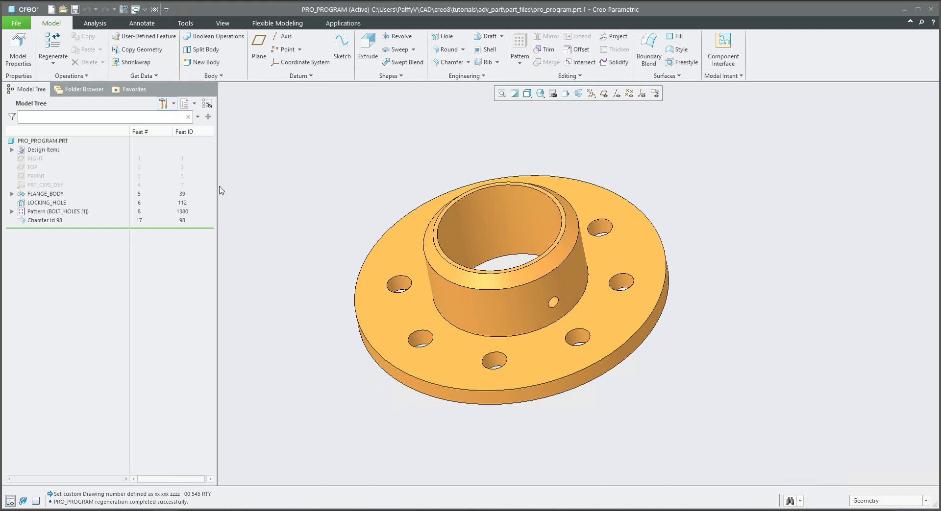
pyautogui.moveTo(217, 179); pyautogui.dragTo(241, 179)
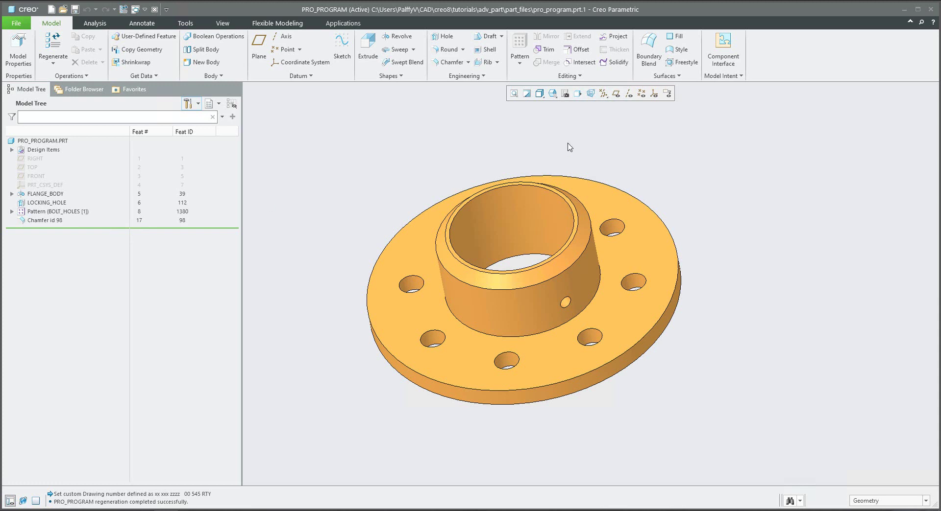
# - Open the part's program for editing and arrange its text and console windows so the model tree stays visible
pyautogui.click(735, 76)
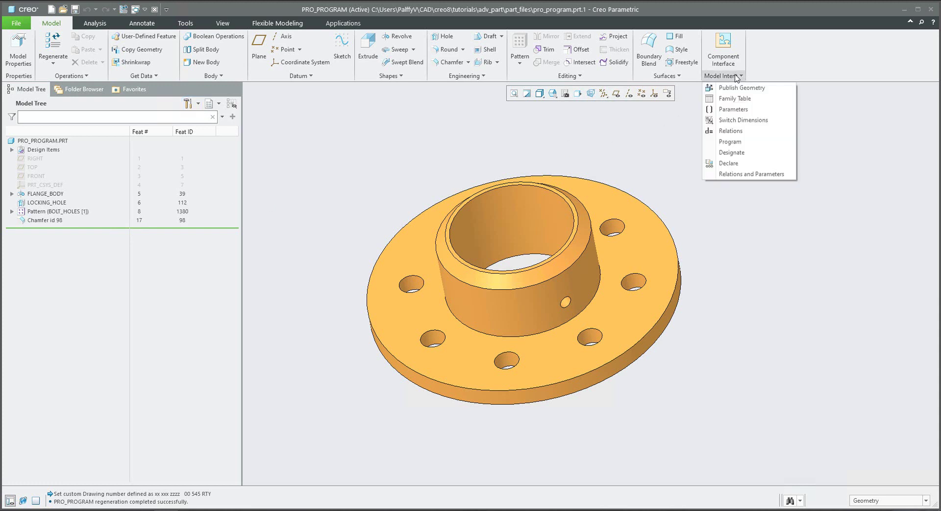
pyautogui.click(738, 142)
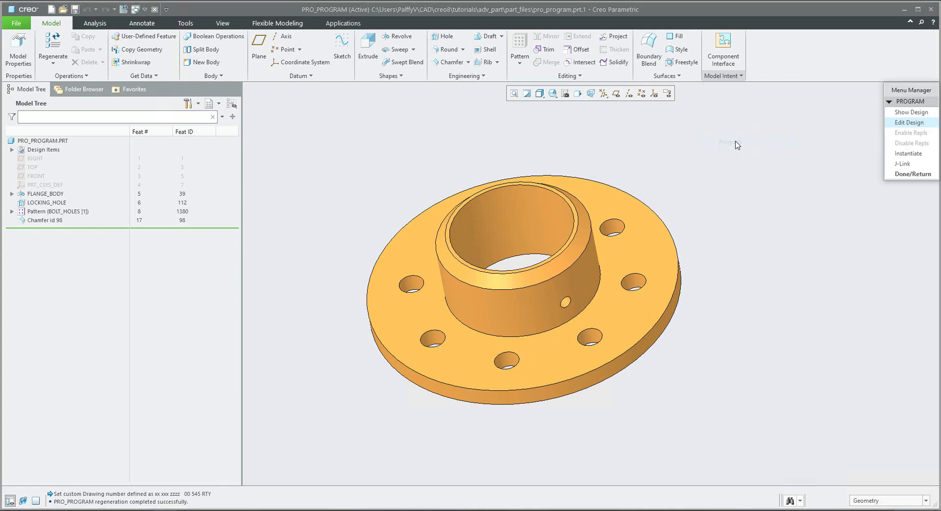
pyautogui.click(904, 127)
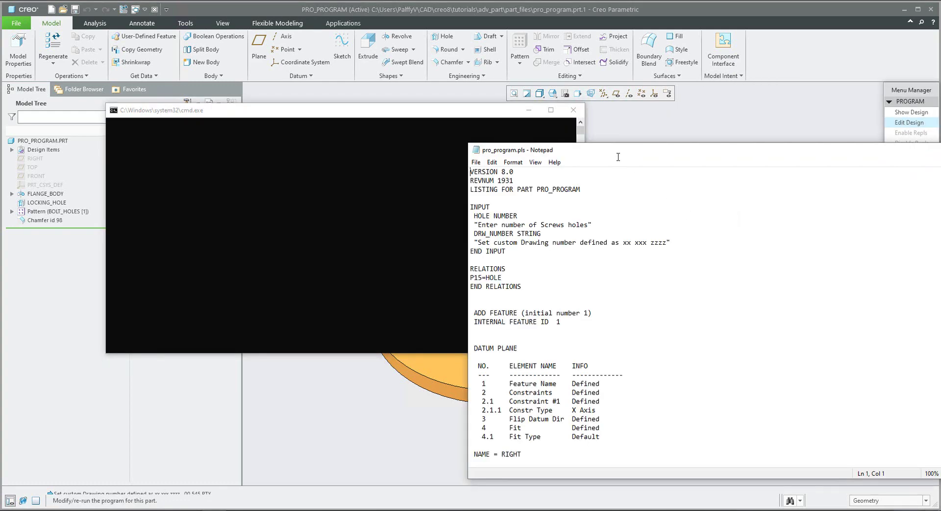
pyautogui.moveTo(618, 151); pyautogui.dragTo(691, 119)
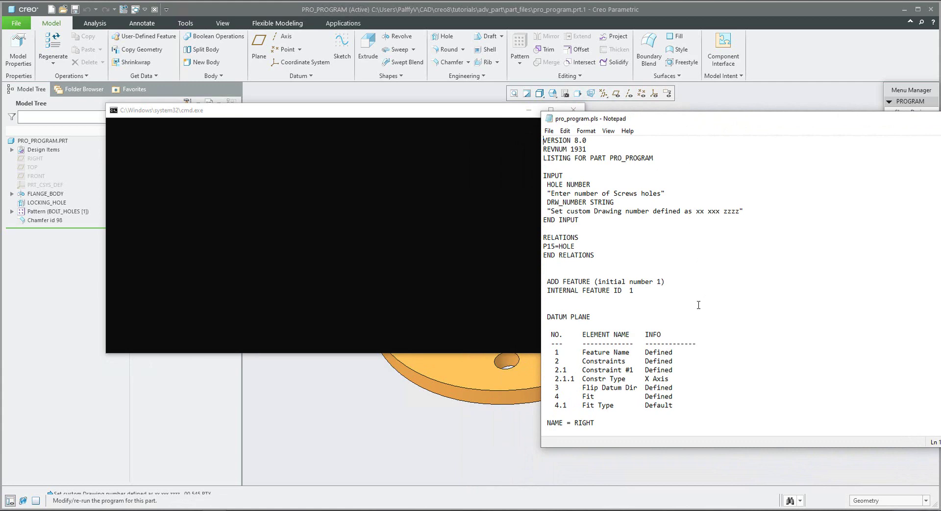
pyautogui.moveTo(497, 115); pyautogui.dragTo(365, 304)
# - Examine the program's feature entries, comparing their internal feature IDs with the model tree, down to the locking hole's entry
pyautogui.scroll(-18, 668, 289)
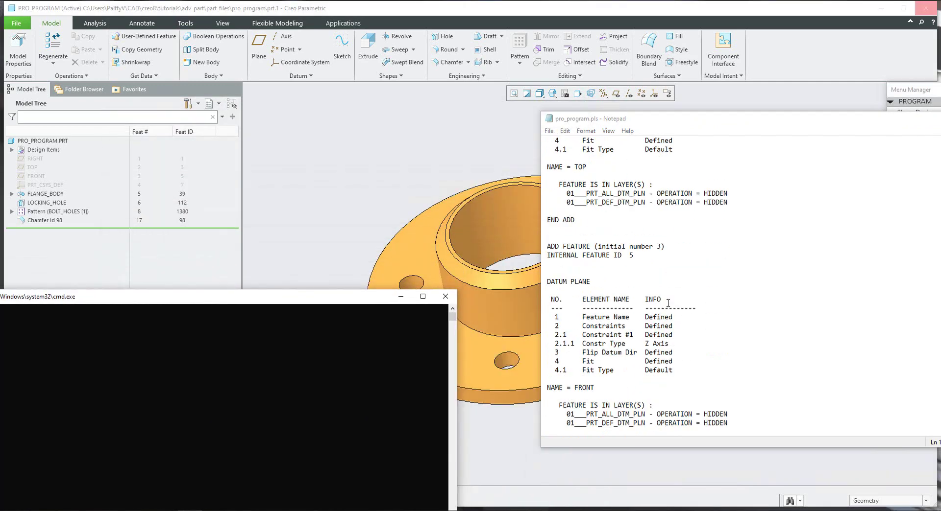
pyautogui.moveTo(614, 256); pyautogui.dragTo(634, 256)
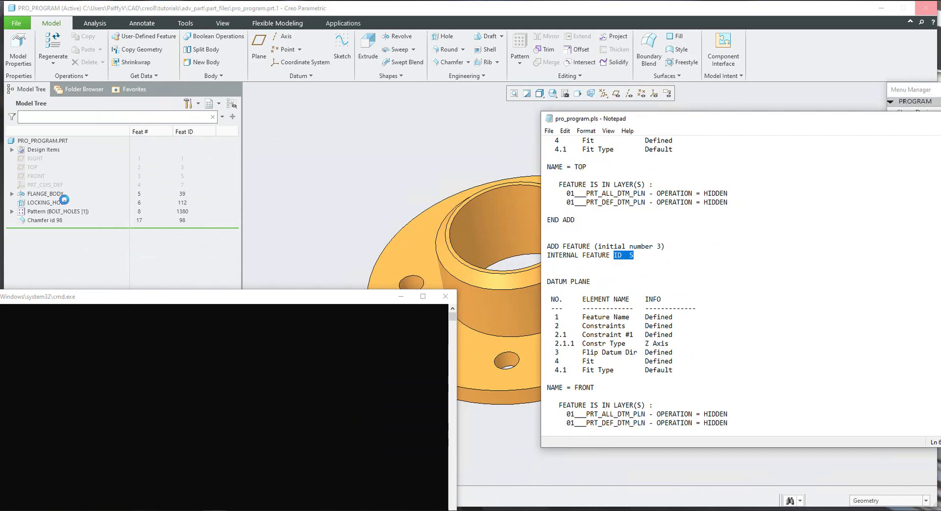
pyautogui.scroll(-2, 693, 311)
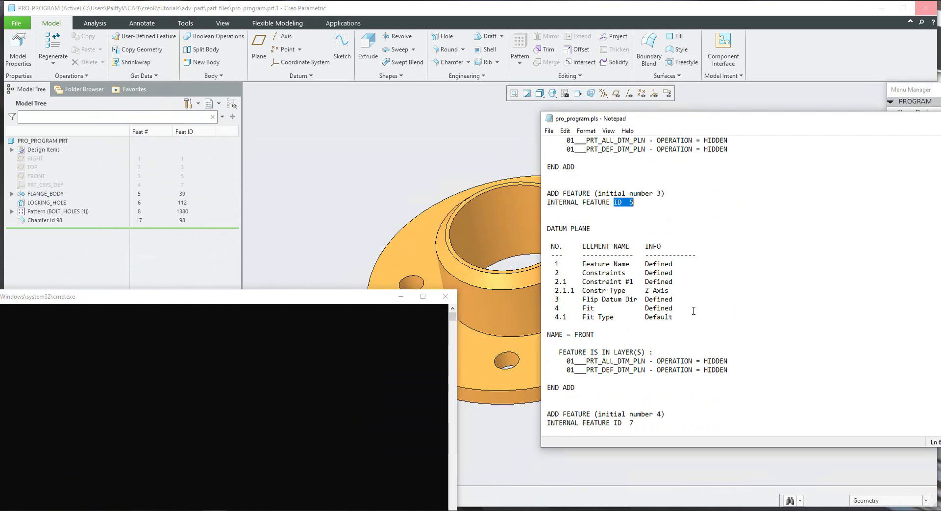
pyautogui.moveTo(559, 229); pyautogui.dragTo(575, 388)
pyautogui.scroll(-4, 717, 291)
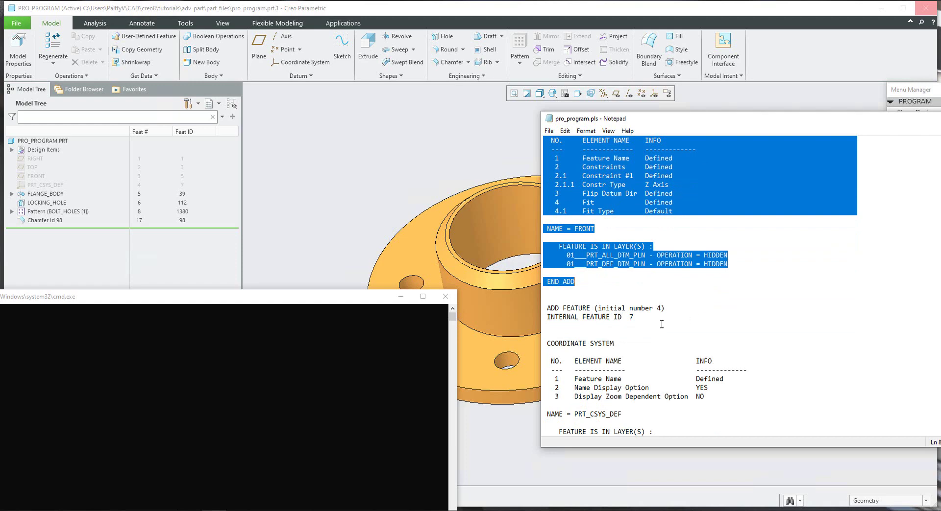
pyautogui.scroll(-7, 701, 320)
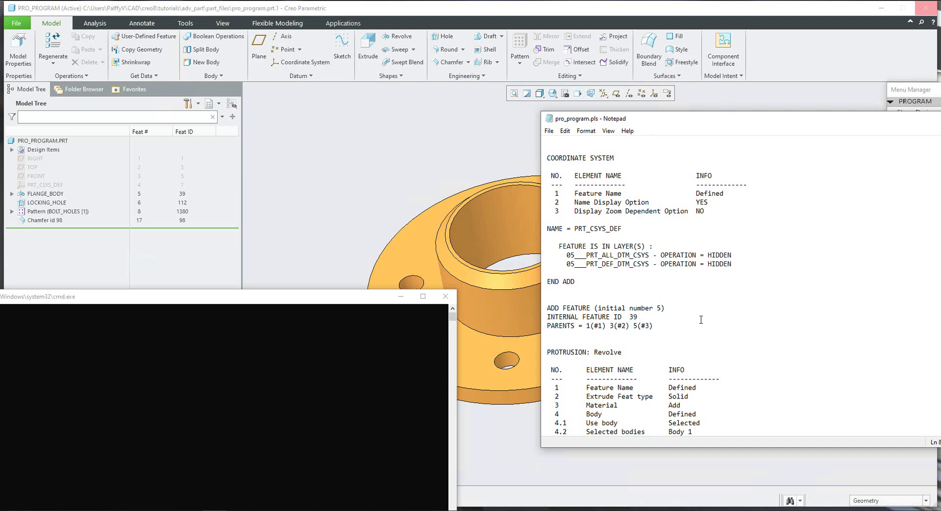
pyautogui.scroll(-6, 701, 323)
pyautogui.scroll(-5, 701, 324)
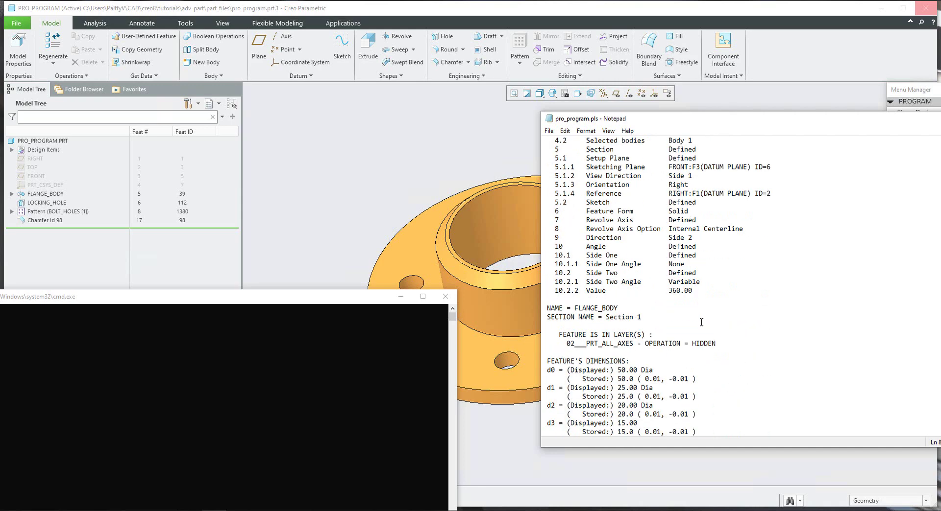
pyautogui.scroll(-9, 701, 322)
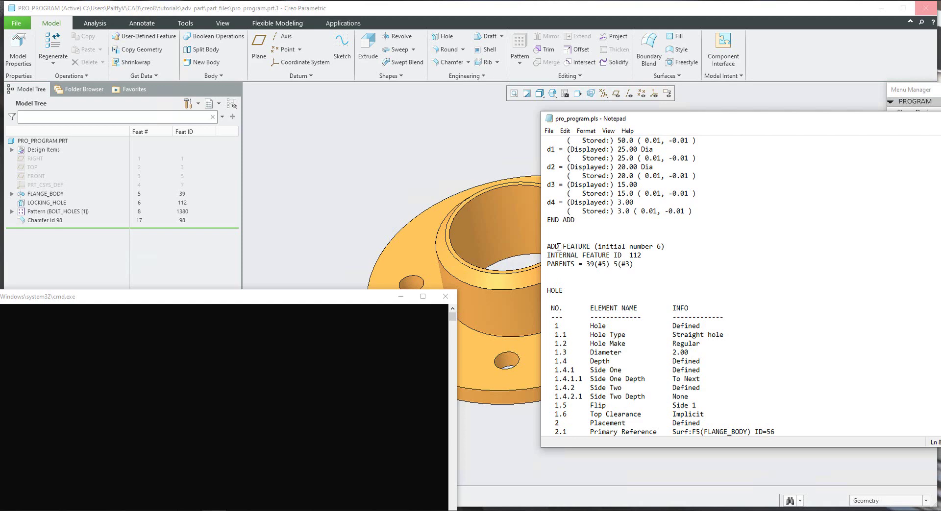
# - Insert a blank line above the locking hole's entry and copy its "ADD FEATURE (initial number 6)" line
pyautogui.moveTo(560, 246); pyautogui.dragTo(653, 248)
pyautogui.click(577, 240)
pyautogui.press('Return')
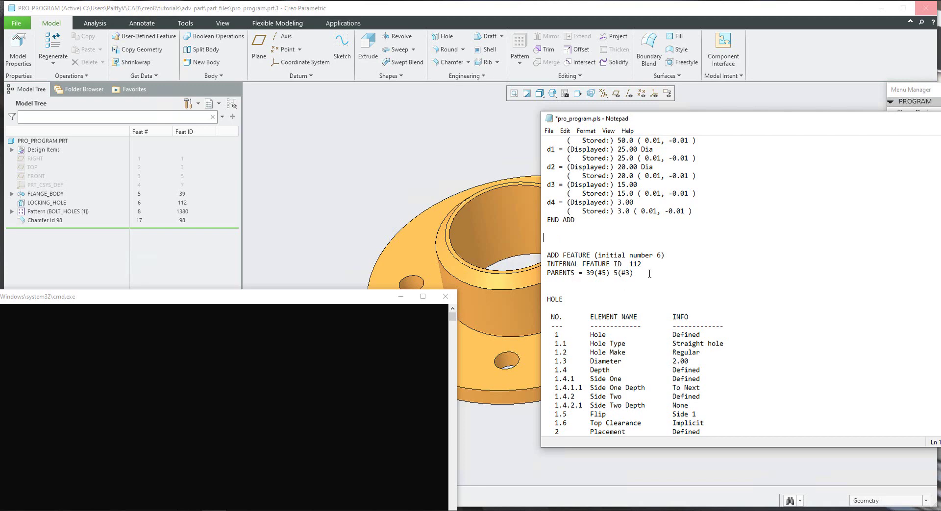
pyautogui.click(665, 255)
pyautogui.hotkey('shift', 'Home')
pyautogui.hotkey('ctrl', 'c')
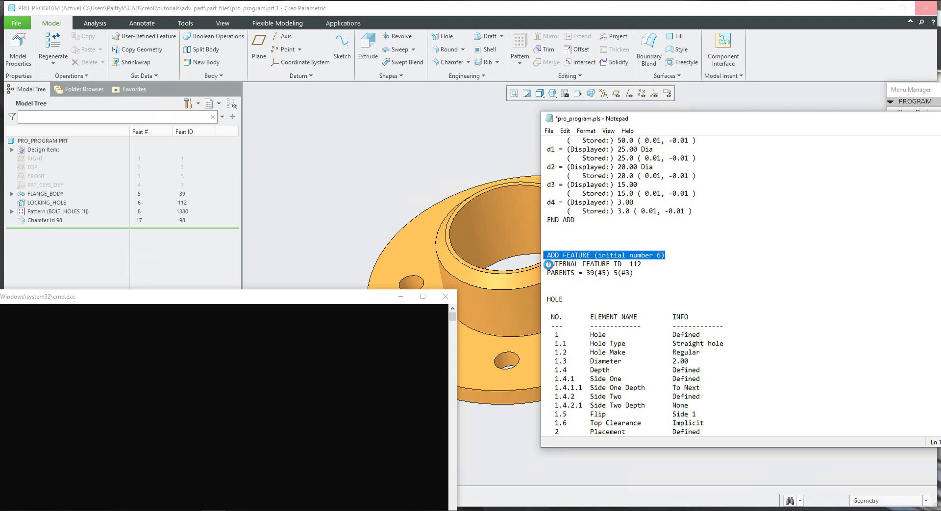
pyautogui.click(643, 297)
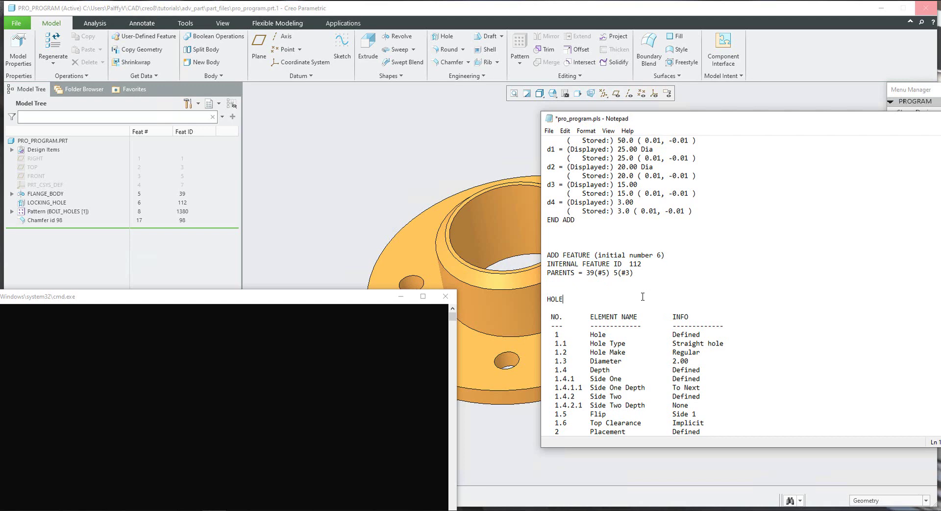
# - Save and close the program, incorporate the changes into the model using the current input values, and finish program editing
pyautogui.doubleClick(550, 119)
pyautogui.click(487, 267)
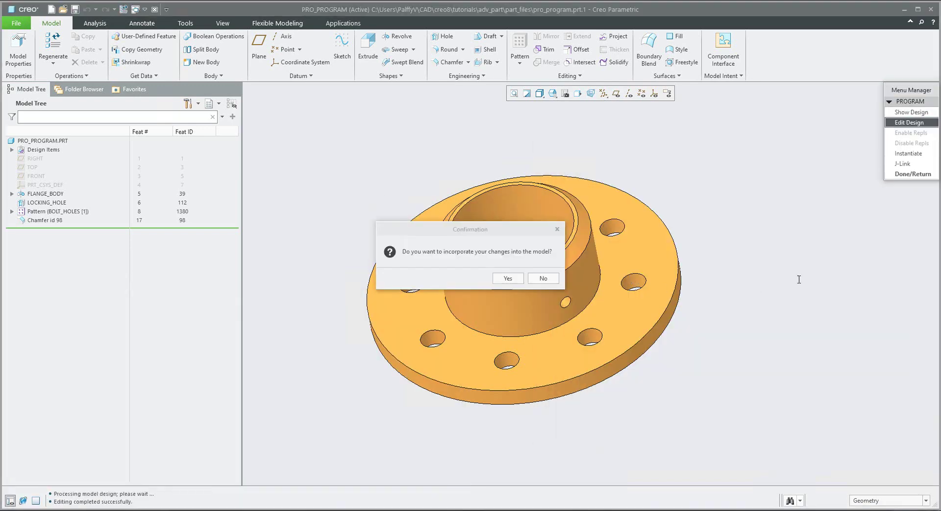
pyautogui.click(510, 279)
pyautogui.click(896, 194)
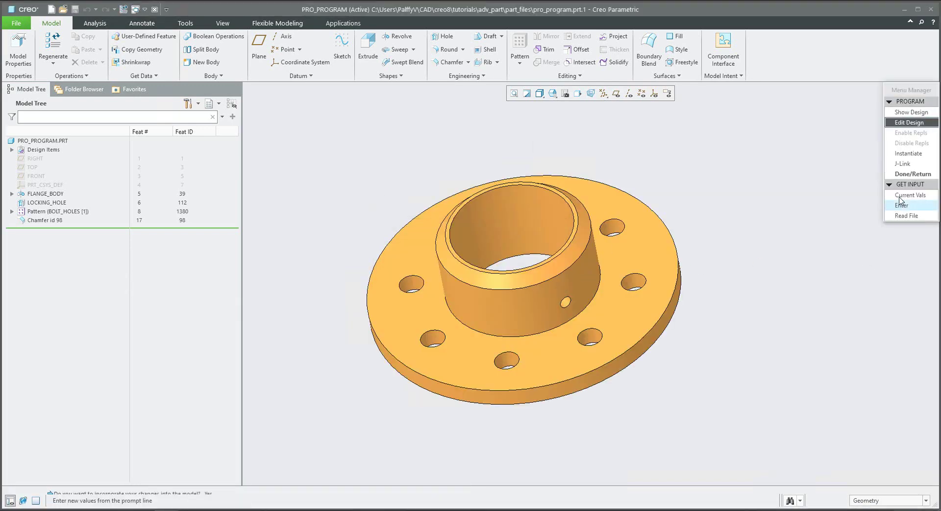
pyautogui.click(892, 175)
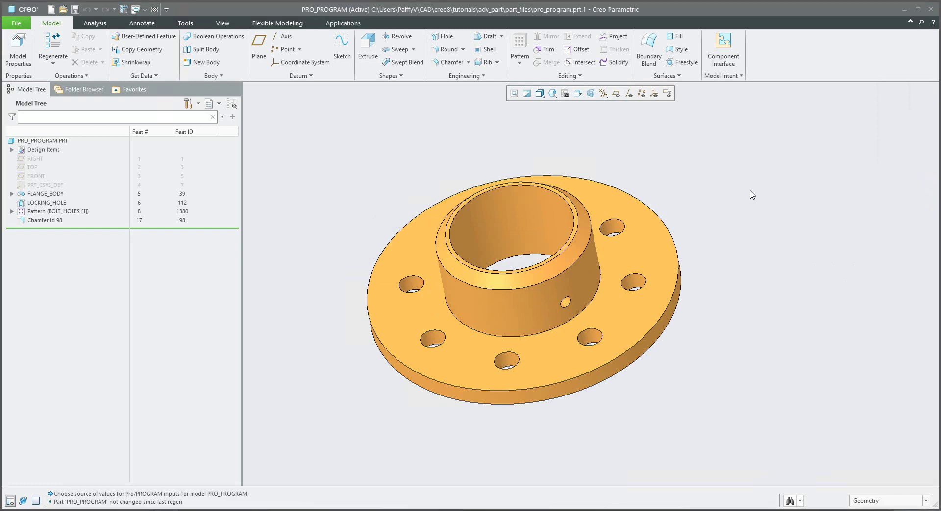
# - Add a part parameter named LOCK with the type Yes No
pyautogui.click(721, 76)
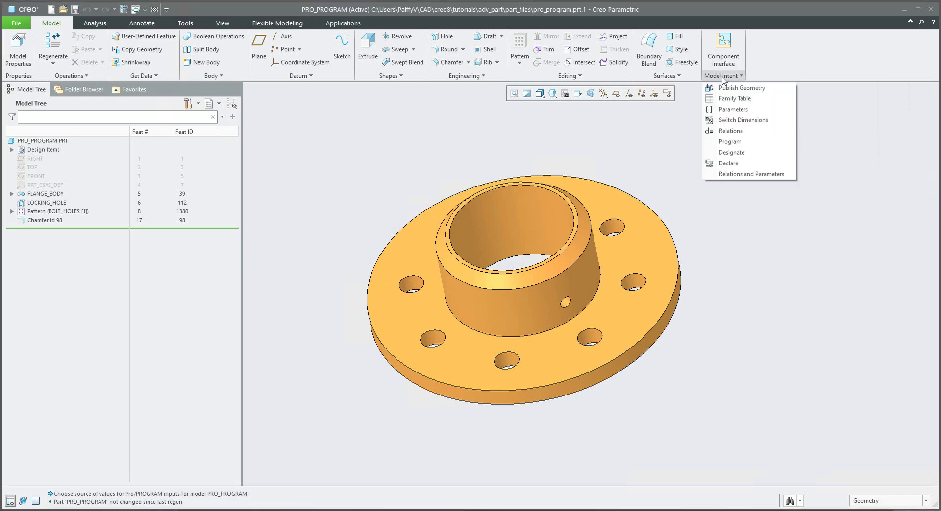
pyautogui.click(726, 111)
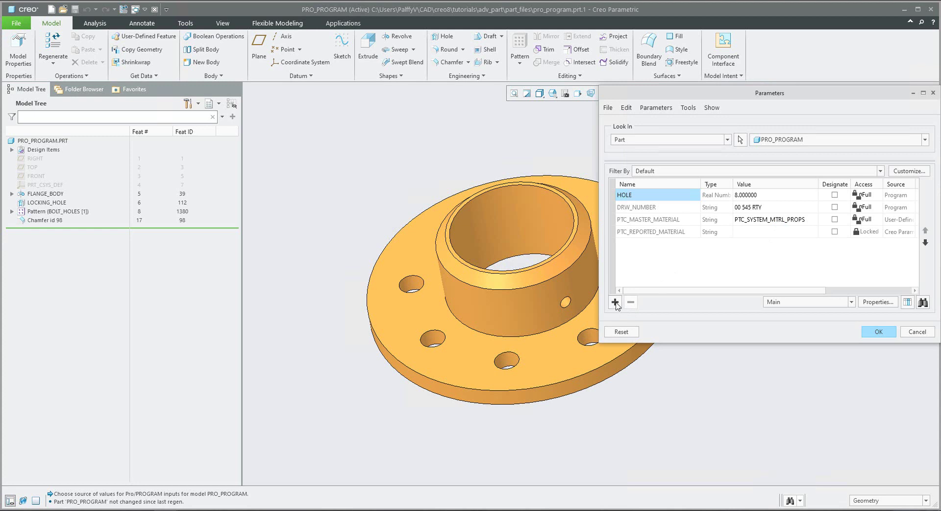
pyautogui.click(615, 302)
pyautogui.write('LOCK')
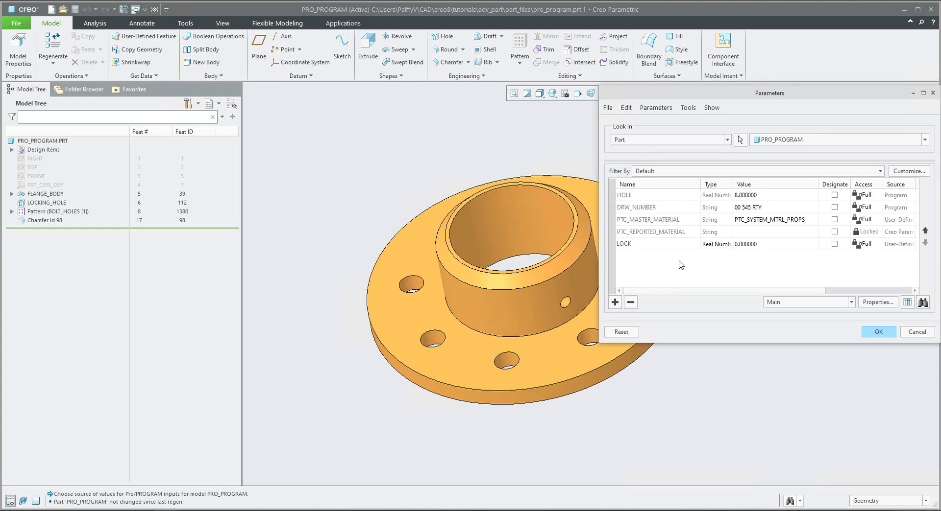
pyautogui.click(724, 245)
pyautogui.click(729, 243)
pyautogui.click(713, 280)
# - Set the LOCK parameter's value to YES and accept the parameter changes
pyautogui.click(810, 248)
pyautogui.click(813, 244)
pyautogui.click(744, 265)
pyautogui.click(557, 311)
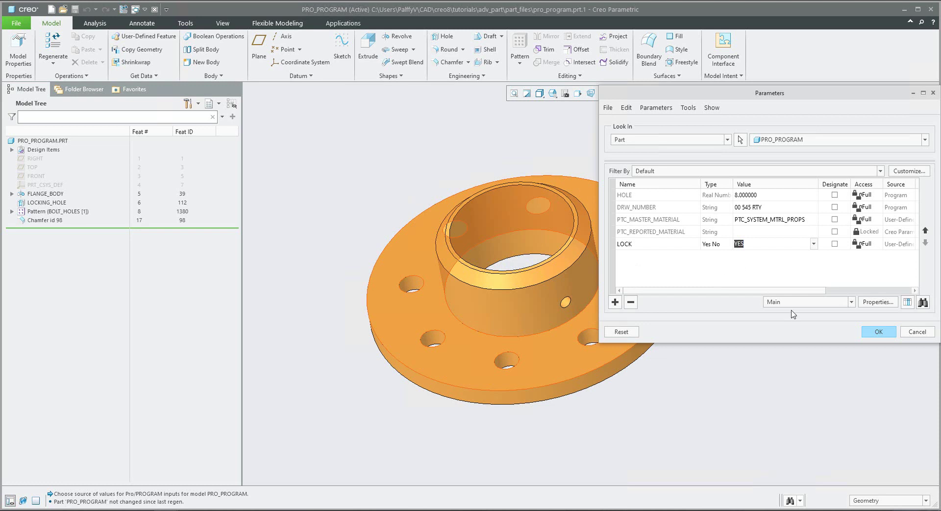
pyautogui.click(877, 336)
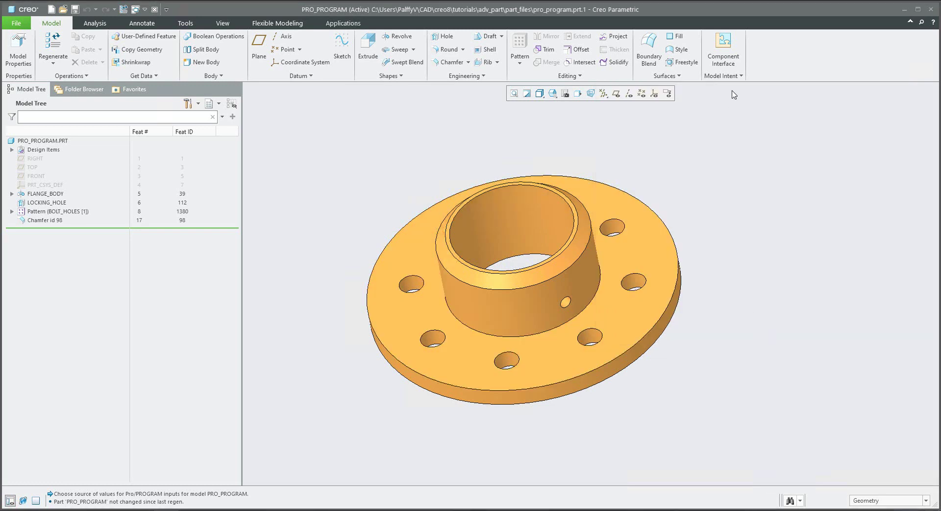
# - Reopen the part's program for editing and find the locking hole's line "ADD FEATURE (initial number 6)"
pyautogui.click(733, 76)
pyautogui.click(729, 142)
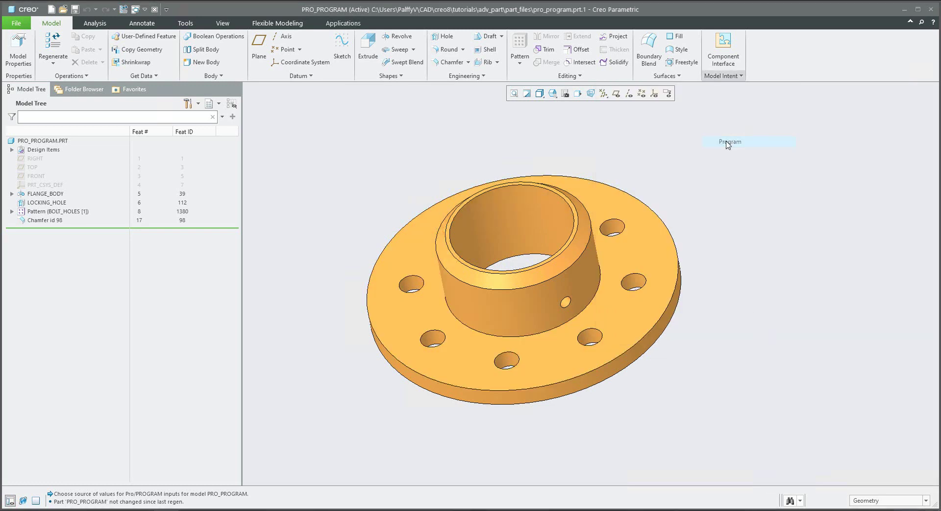
pyautogui.click(911, 122)
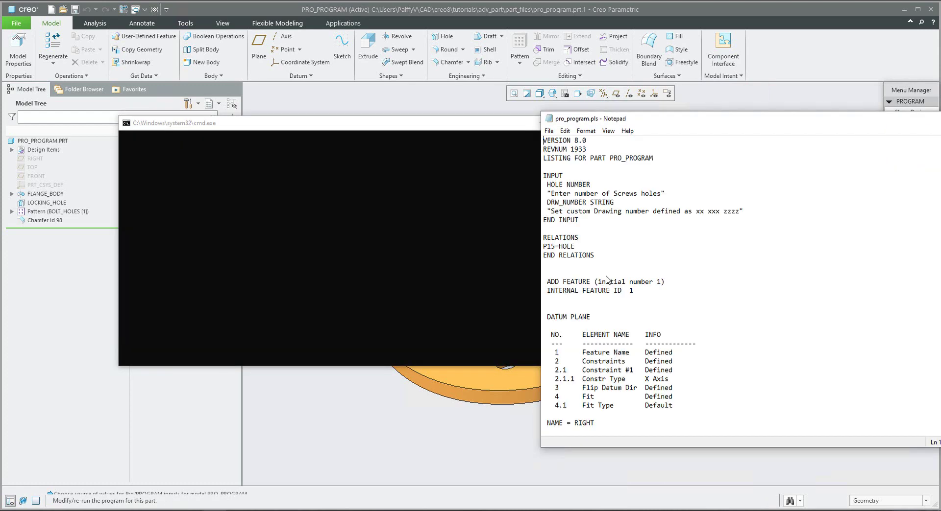
pyautogui.hotkey('ctrl', 'f')
pyautogui.hotkey('ctrl', 'v')
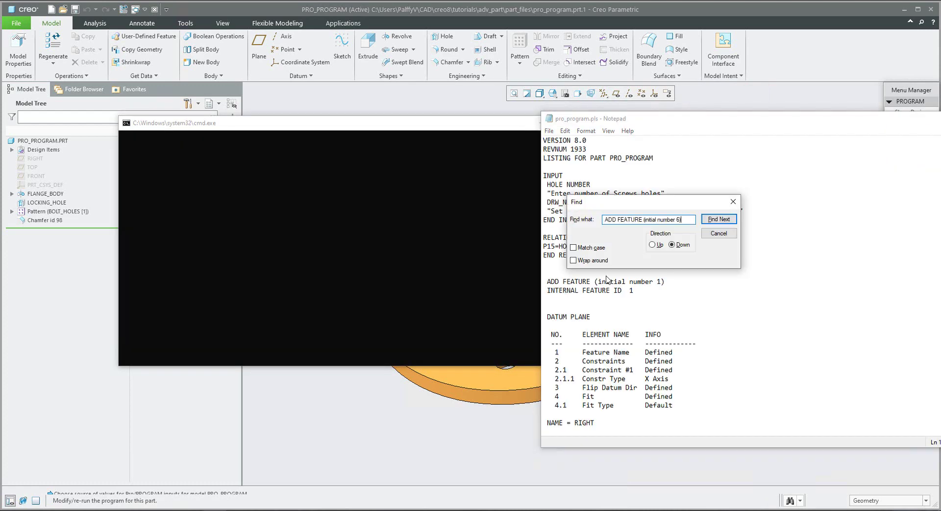
pyautogui.press('Return')
pyautogui.click(732, 202)
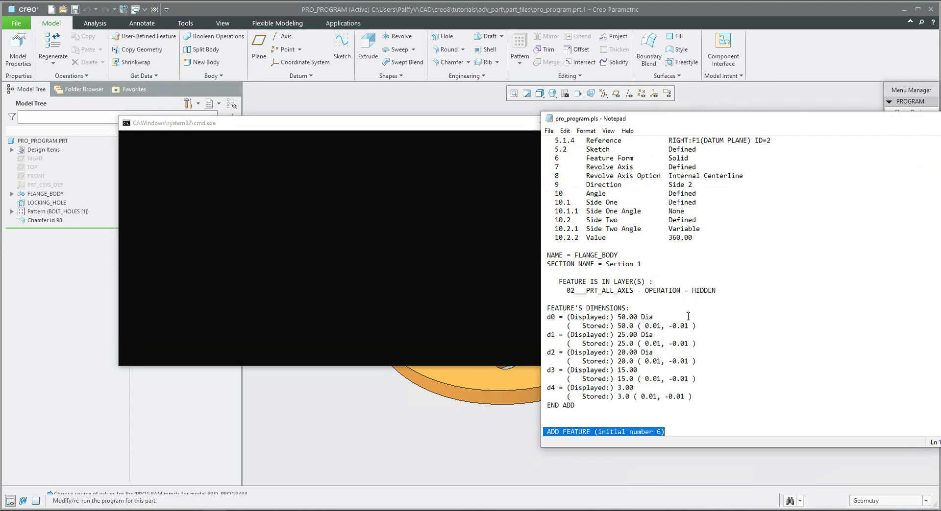
pyautogui.scroll(-1, 674, 335)
pyautogui.scroll(-3, 674, 335)
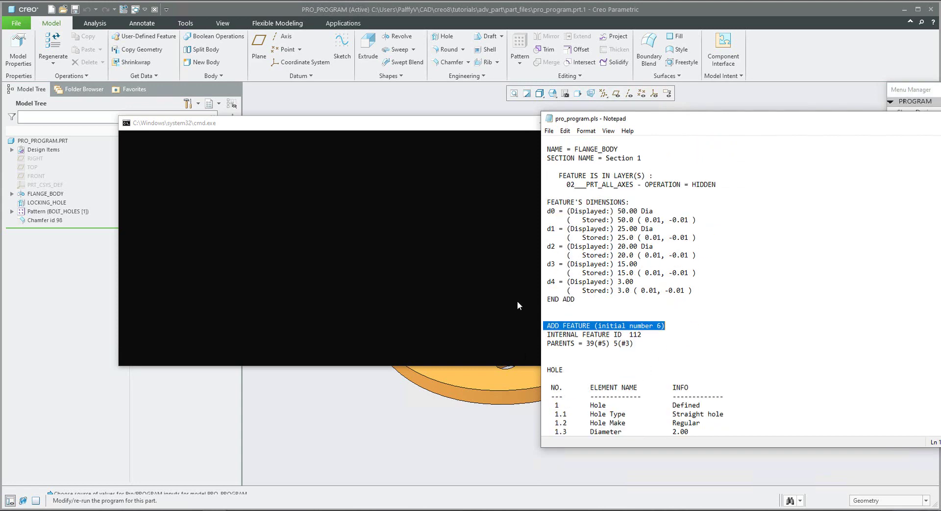
# - Insert the condition line IF LOCK=='YES' above the locking hole's ADD FEATURE line in the program
pyautogui.click(553, 316)
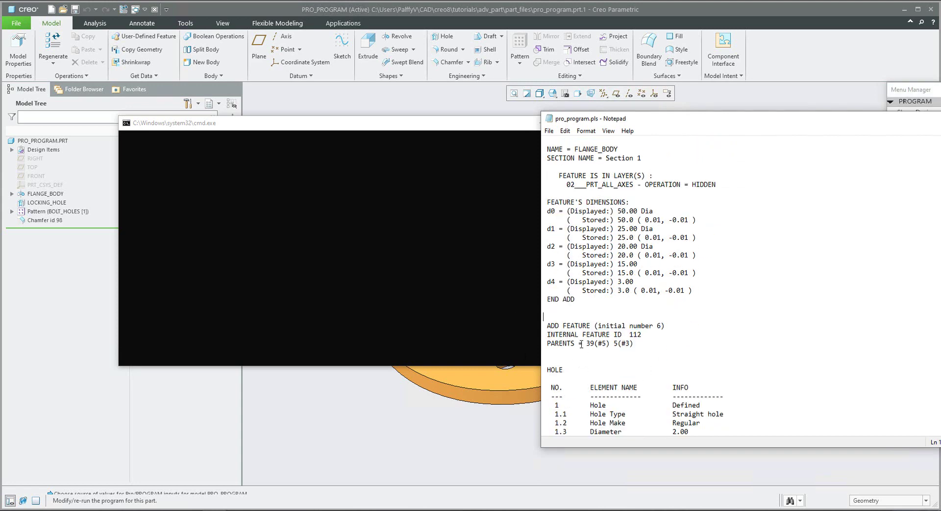
pyautogui.press('Return')
pyautogui.press('Up')
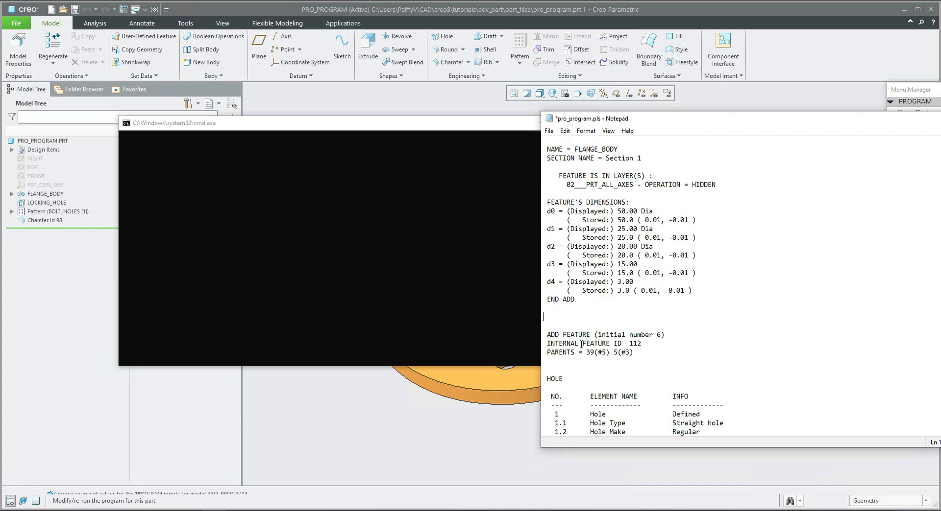
pyautogui.write("IF LOCK=='YES'")
# - Close the condition with an ENDIF line after the END ADD of the LOCKING_HOLE feature
pyautogui.scroll(-10, 608, 347)
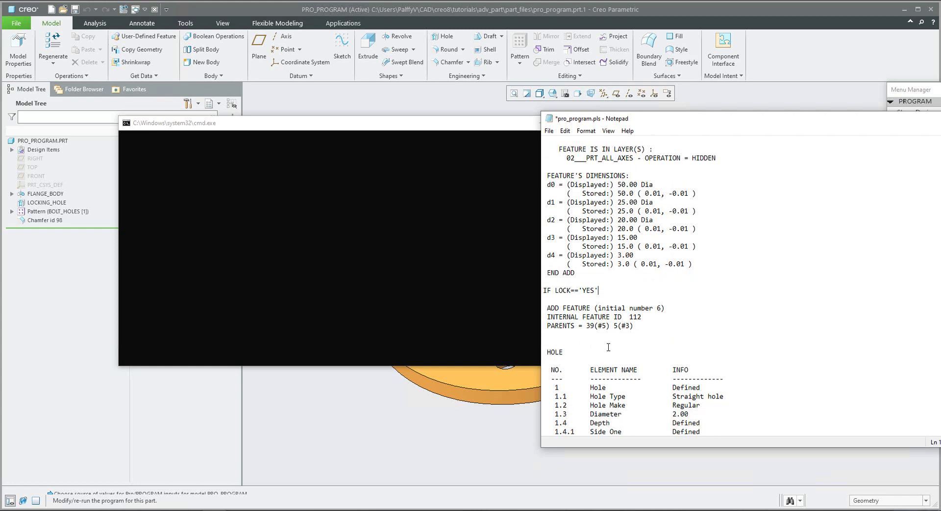
pyautogui.scroll(-1, 608, 348)
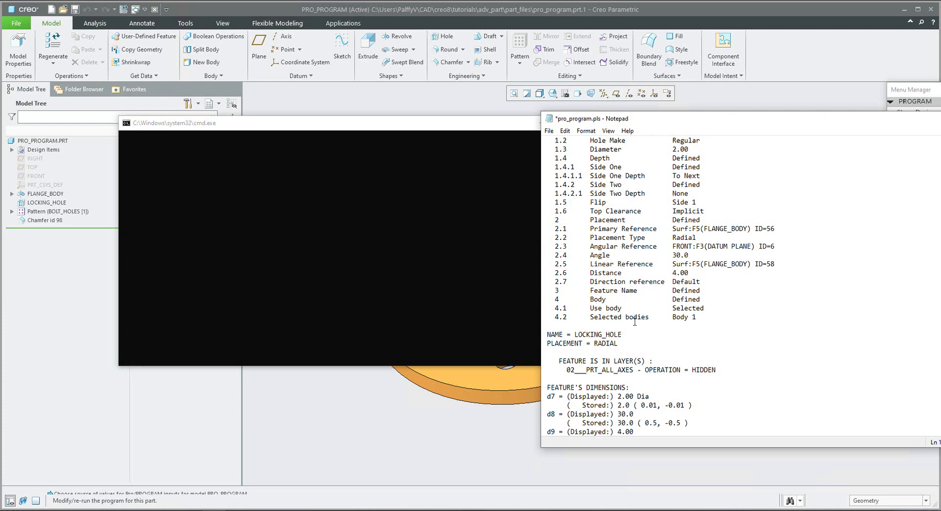
pyautogui.scroll(-4, 635, 333)
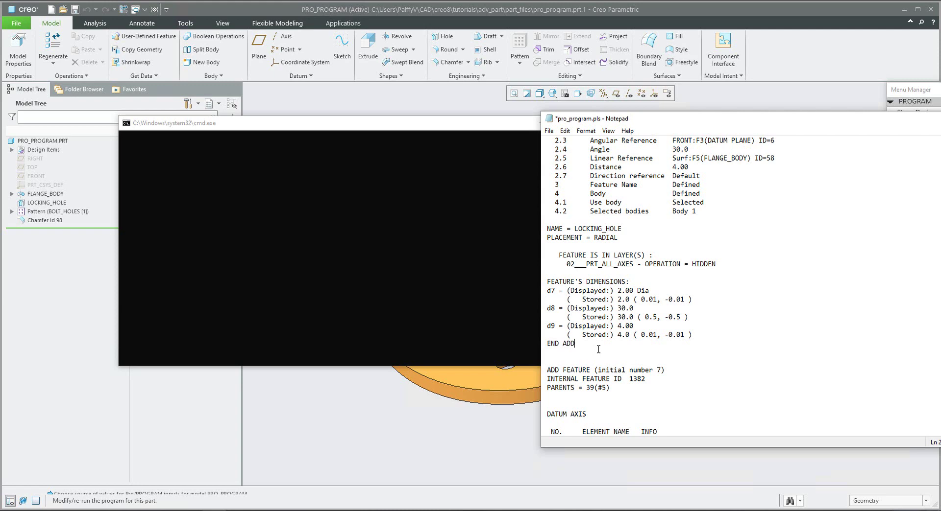
pyautogui.press('Return')
pyautogui.press('Return')
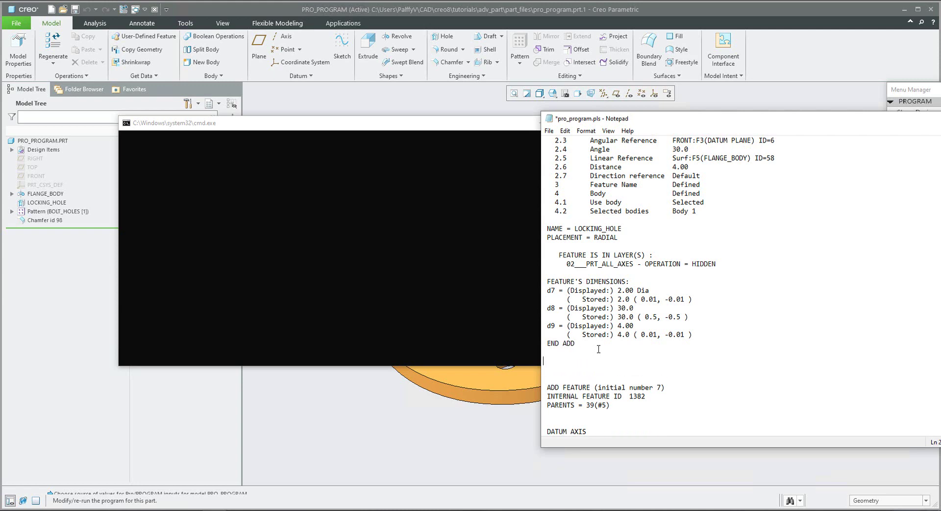
pyautogui.write('ENDIF')
# - Check the IF and ENDIF lines around the locking hole's block, and save and close the program
pyautogui.scroll(9, 627, 294)
pyautogui.scroll(4, 627, 294)
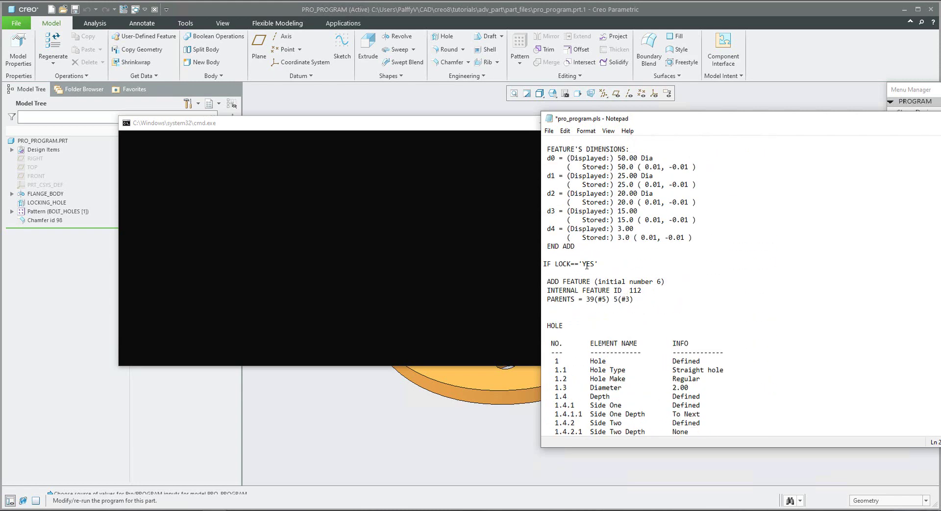
pyautogui.scroll(-12, 589, 350)
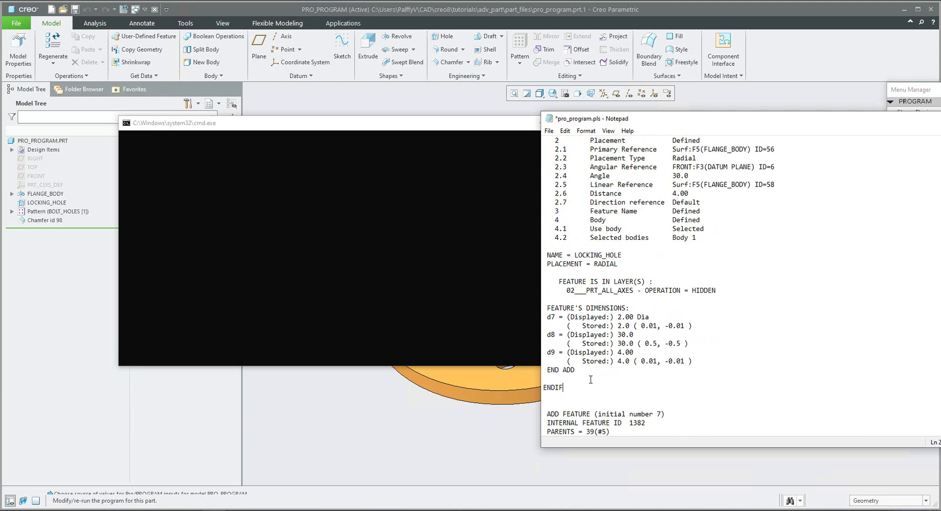
pyautogui.hotkey('ctrl', 's')
pyautogui.hotkey('alt', 'F4')
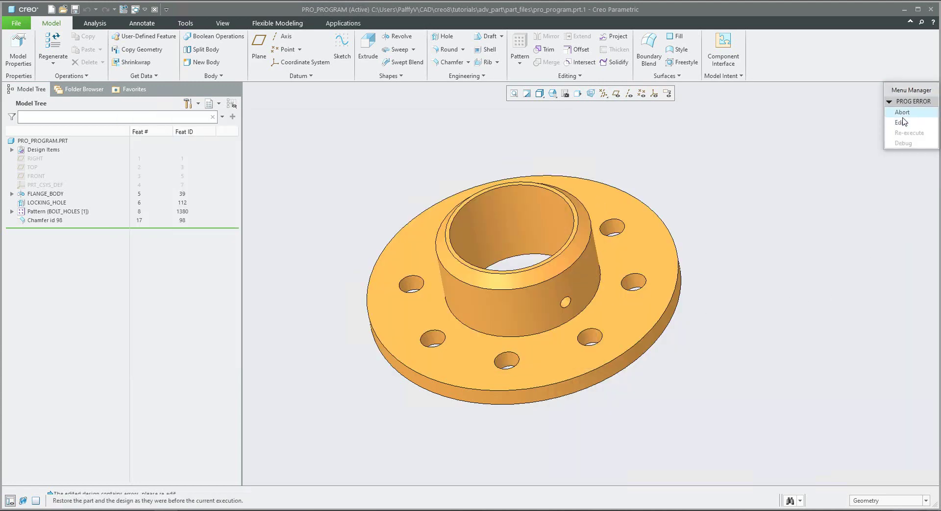
# - Reopen the faulty program for editing, find "ADD FEATURE (initial number 6)" and examine the error at the LOCK condition
pyautogui.click(901, 122)
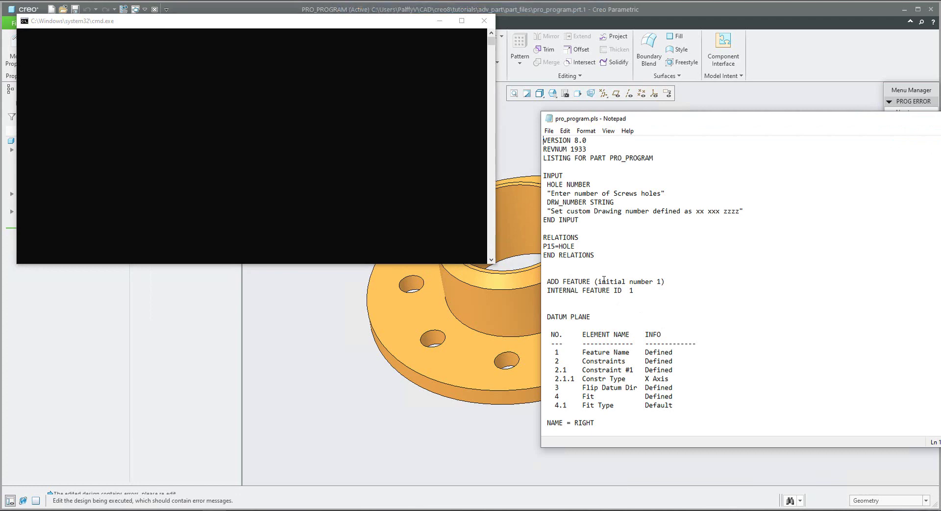
pyautogui.hotkey('ctrl', 'f')
pyautogui.press('Return')
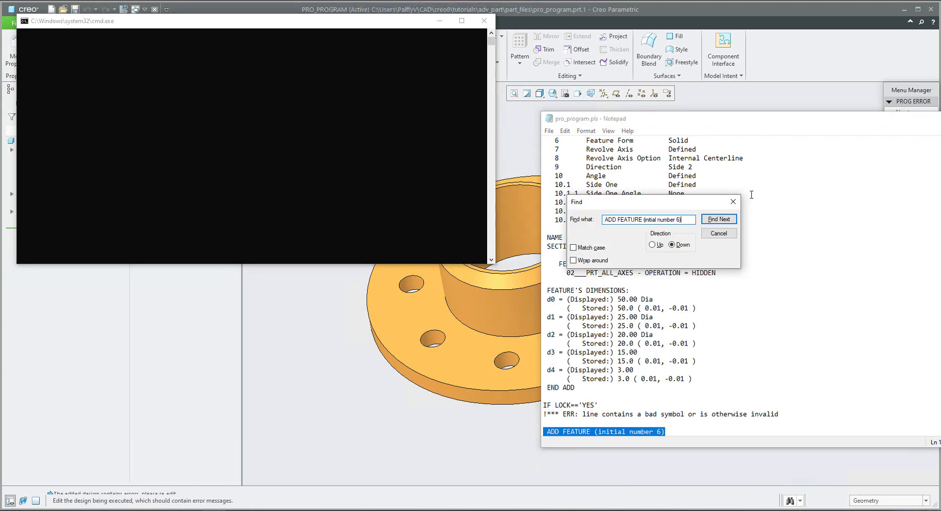
pyautogui.click(733, 202)
pyautogui.scroll(-2, 677, 320)
pyautogui.scroll(-2, 676, 320)
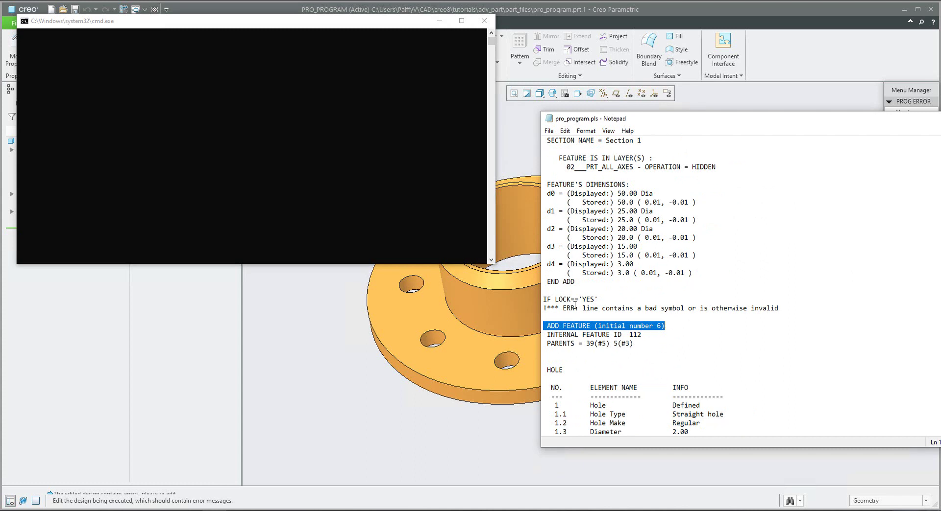
pyautogui.moveTo(579, 300); pyautogui.dragTo(582, 299)
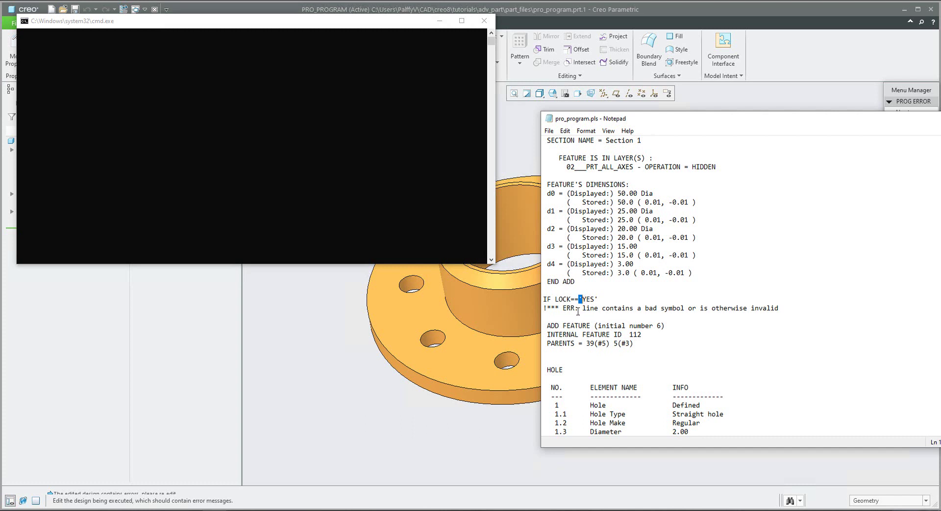
pyautogui.moveTo(583, 309); pyautogui.dragTo(784, 311)
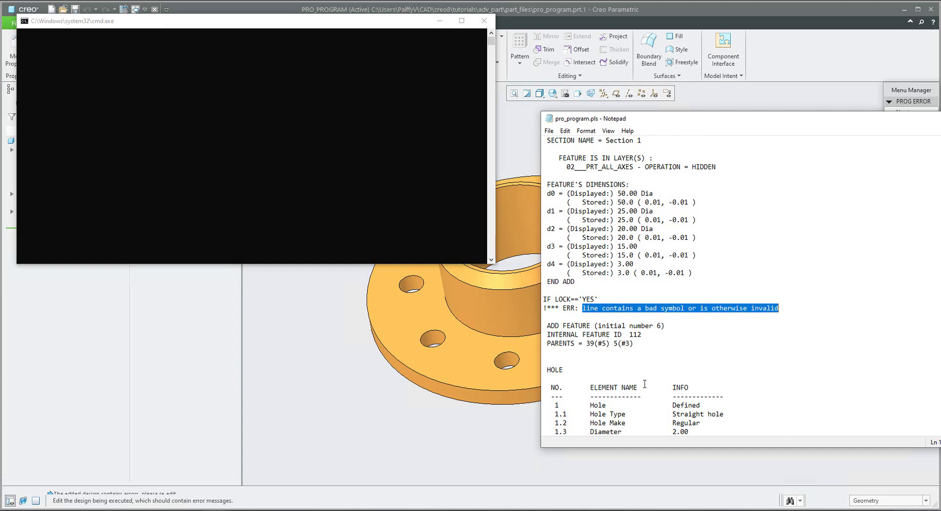
# - Remove the quotes so the locking hole's condition reads IF LOCK==YES, and save and close the program
pyautogui.click(582, 299)
pyautogui.press('BackSpace')
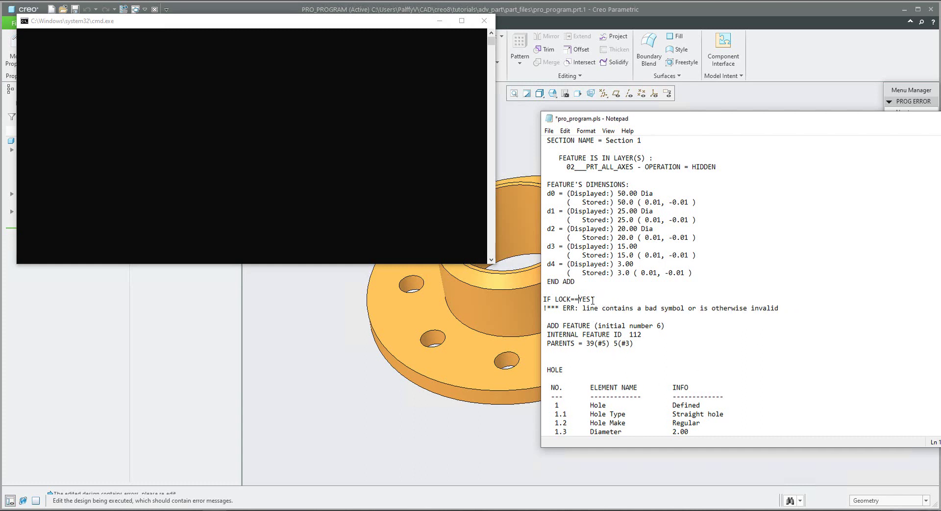
pyautogui.press('End')
pyautogui.press('BackSpace')
pyautogui.scroll(-6, 626, 364)
pyautogui.scroll(-7, 626, 363)
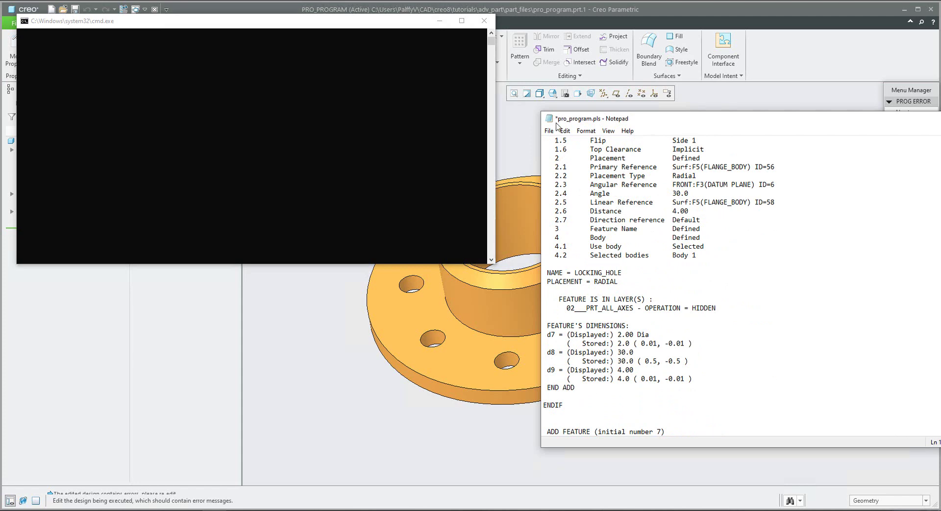
pyautogui.hotkey('ctrl', 's')
pyautogui.doubleClick(549, 122)
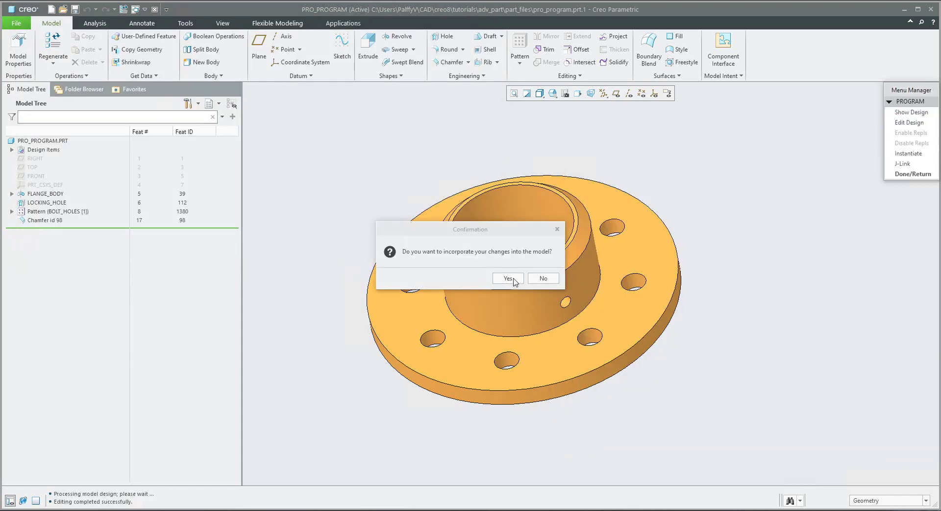
# - Incorporate the changes into the model with no inputs selected for new values, and finish program editing
pyautogui.click(513, 277)
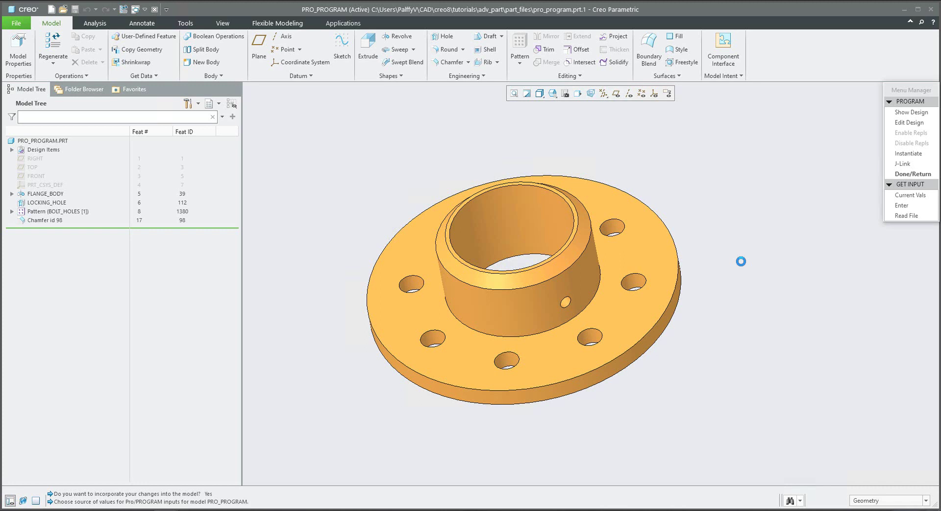
pyautogui.click(900, 206)
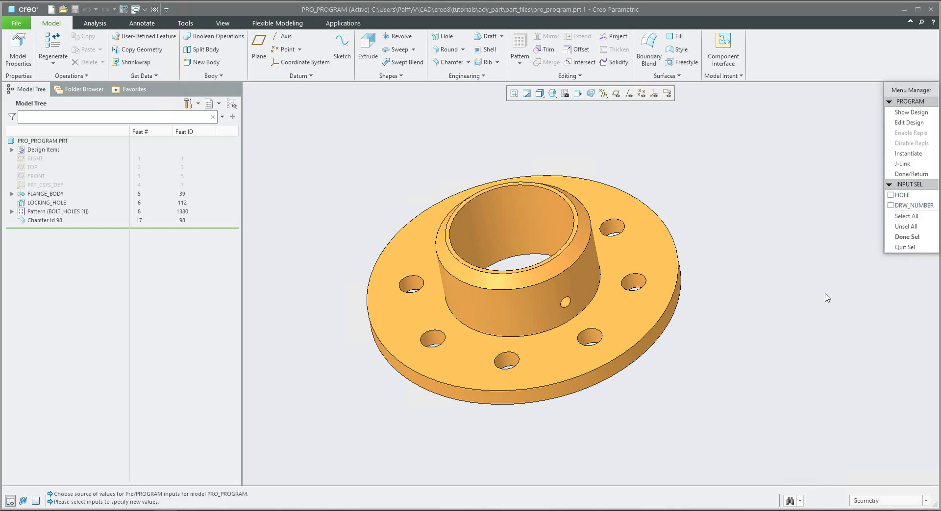
pyautogui.click(906, 237)
pyautogui.click(911, 174)
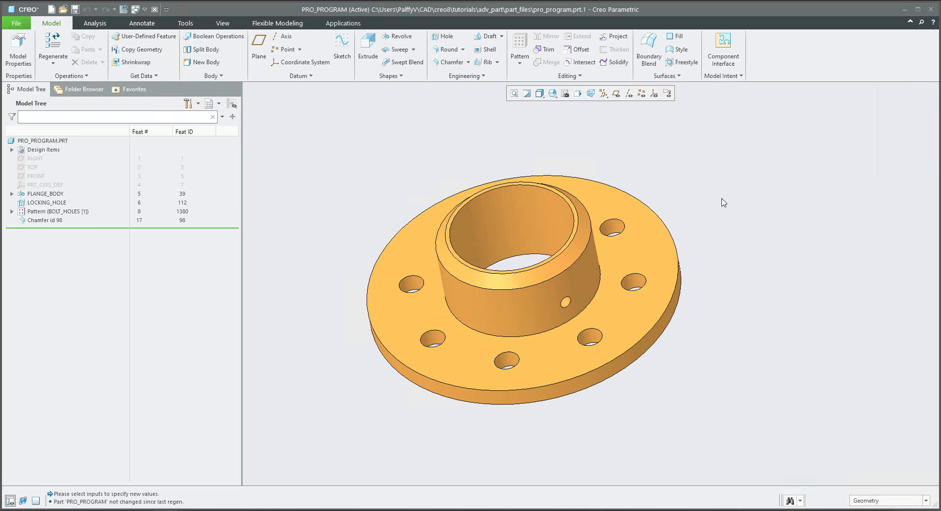
# - Set the LOCK parameter to NO and regenerate the part with the current input values
pyautogui.click(728, 76)
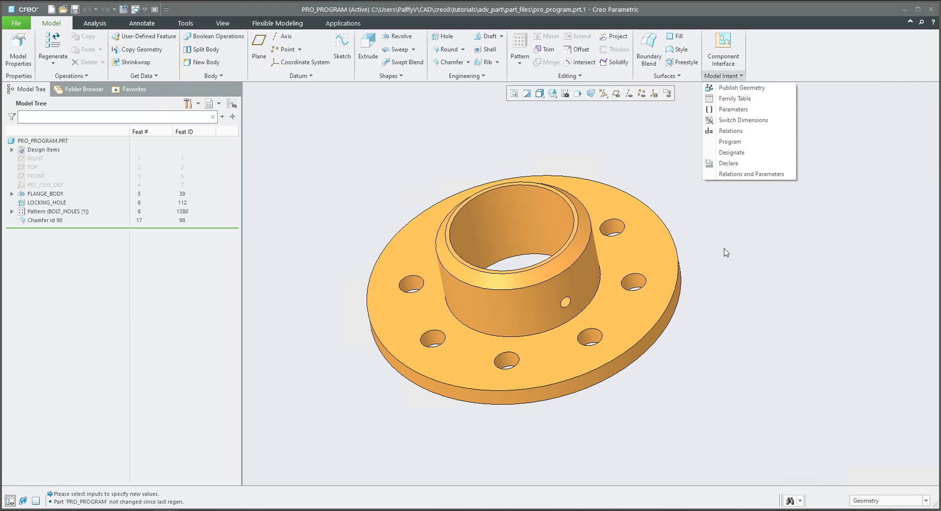
pyautogui.click(735, 110)
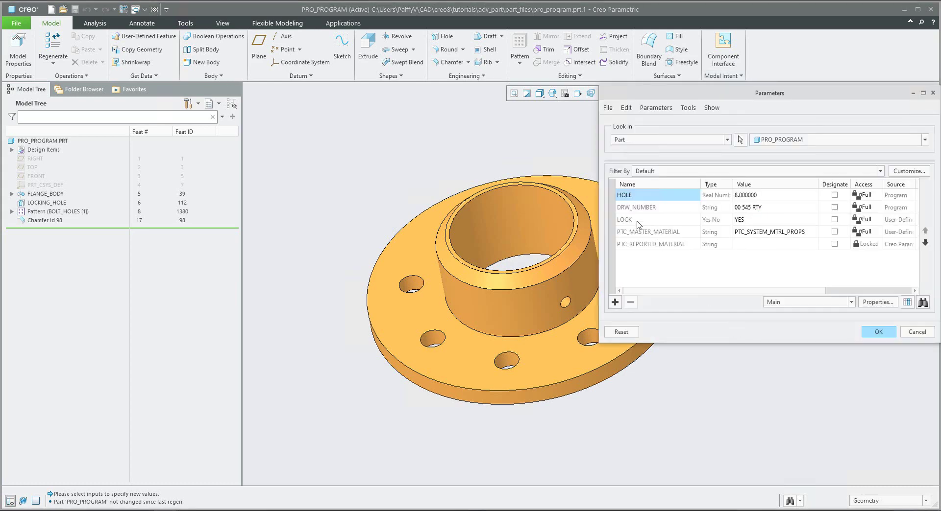
pyautogui.click(813, 220)
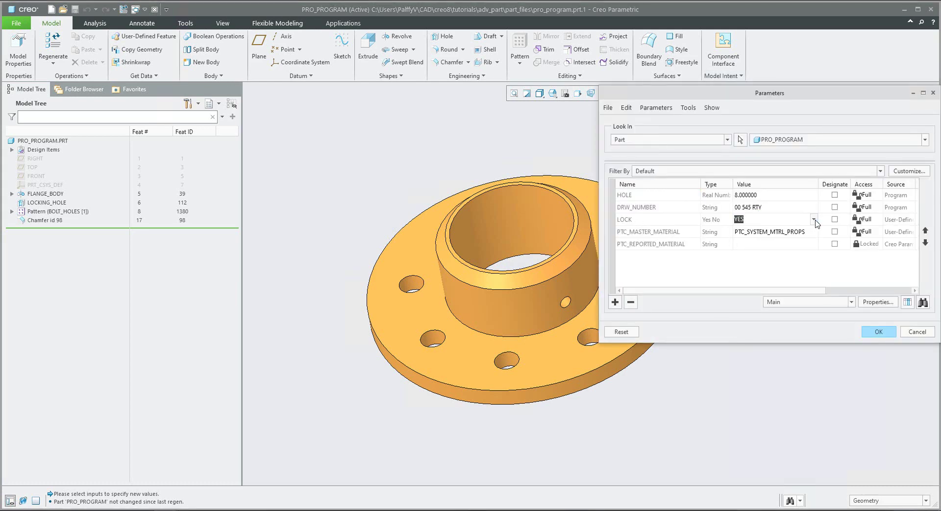
pyautogui.click(806, 221)
pyautogui.click(742, 229)
pyautogui.click(877, 333)
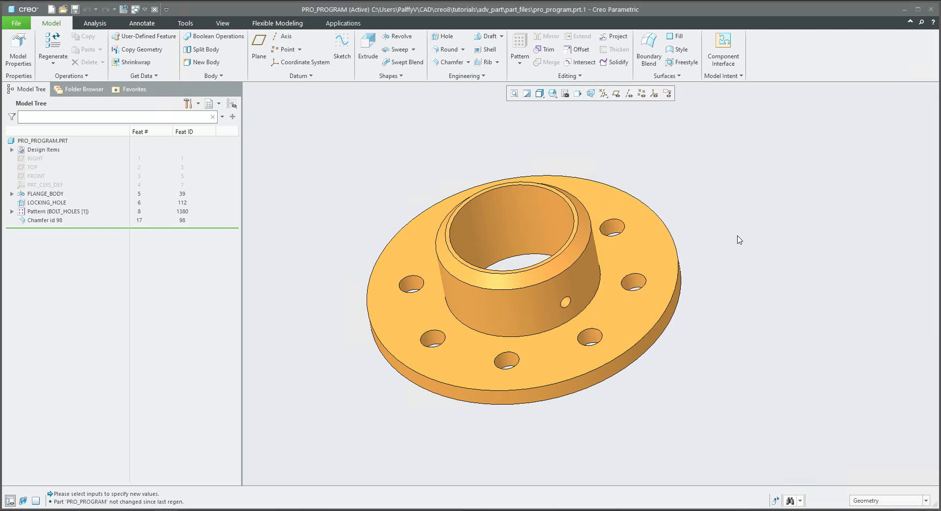
pyautogui.hotkey('ctrl', 'g')
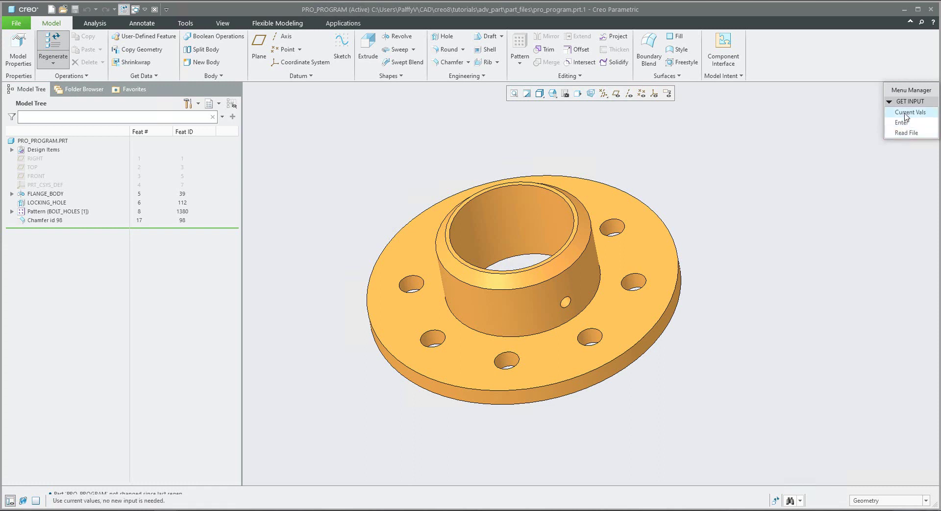
pyautogui.click(905, 113)
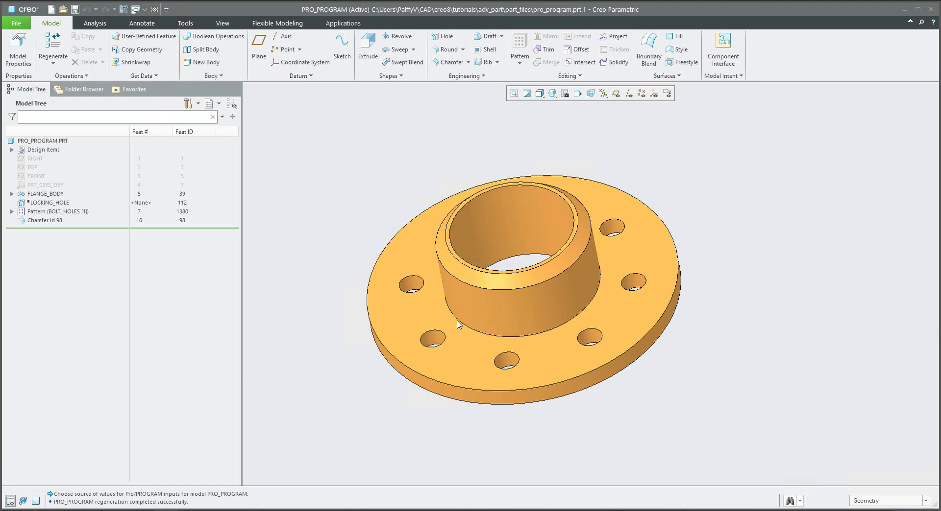
# - Set the LOCK parameter back to YES and regenerate the part with the current input values
pyautogui.click(722, 77)
pyautogui.click(730, 109)
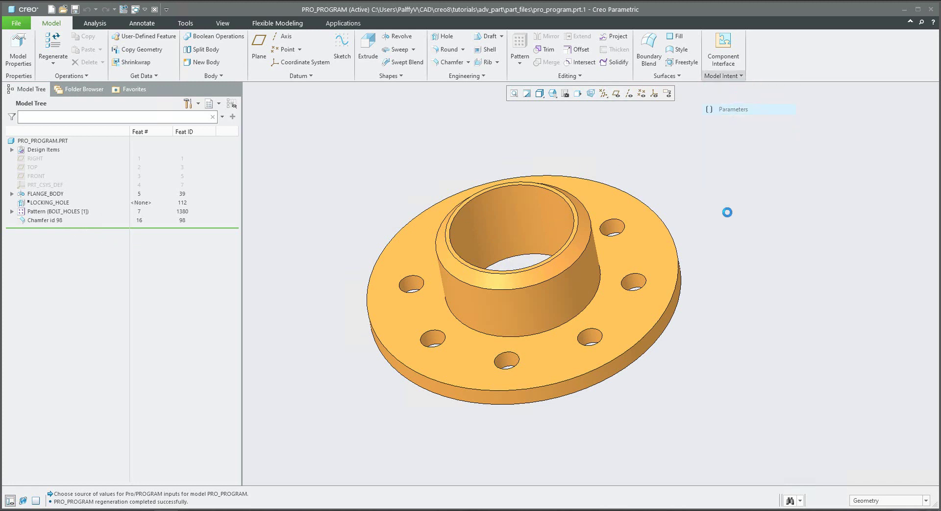
pyautogui.click(813, 221)
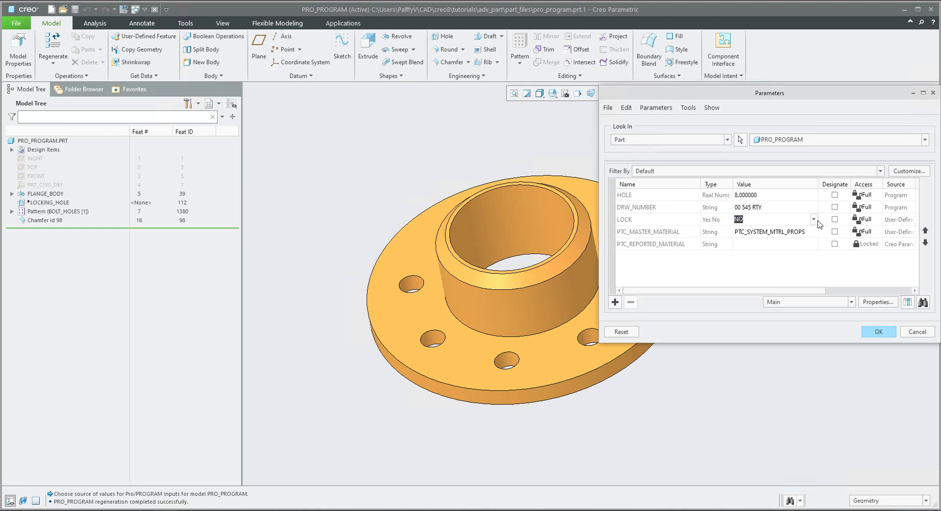
pyautogui.click(813, 220)
pyautogui.click(753, 240)
pyautogui.click(878, 331)
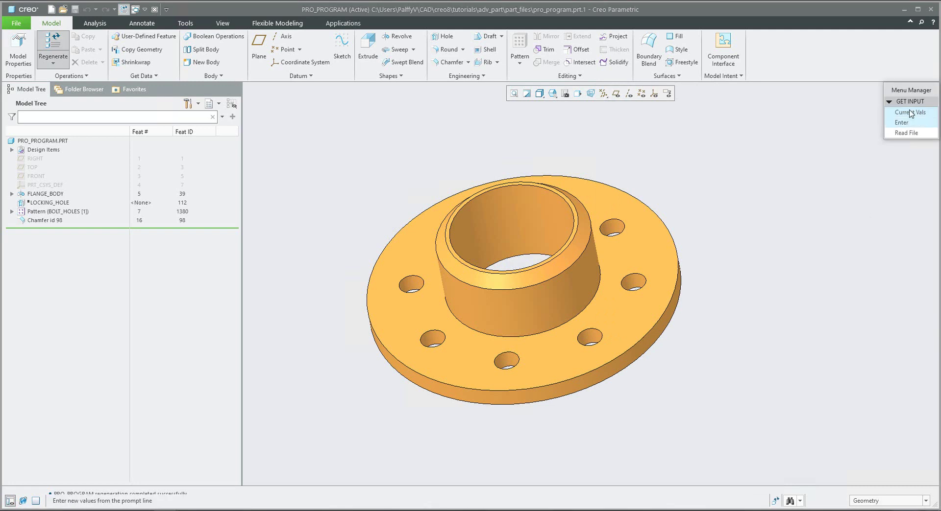
pyautogui.click(908, 112)
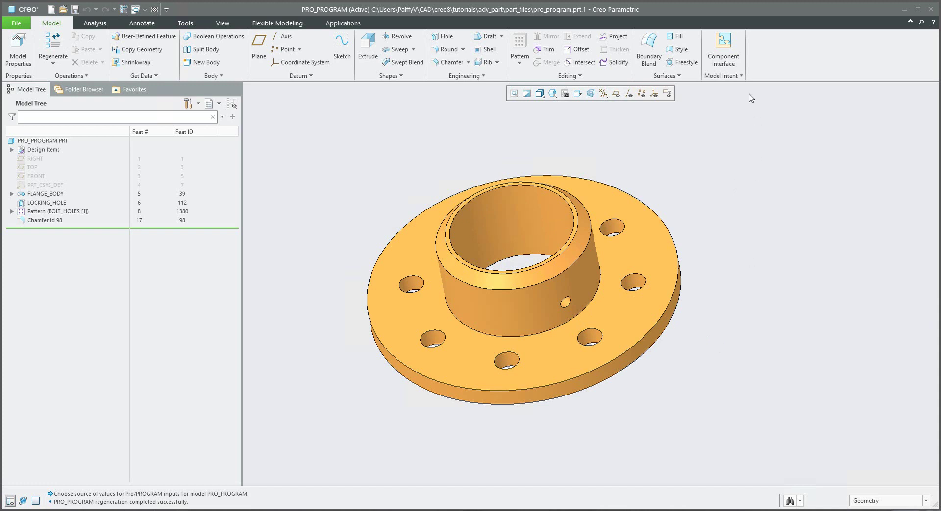
# - Reopen the part's program for editing and add the input LOCK YES_NO below the drawing number's prompt
pyautogui.click(725, 76)
pyautogui.click(729, 143)
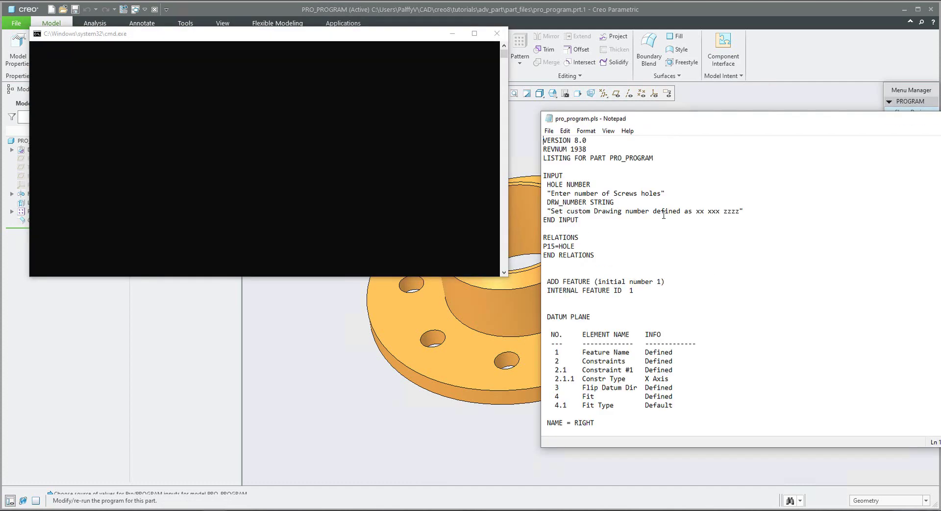
pyautogui.click(754, 211)
pyautogui.press('Return')
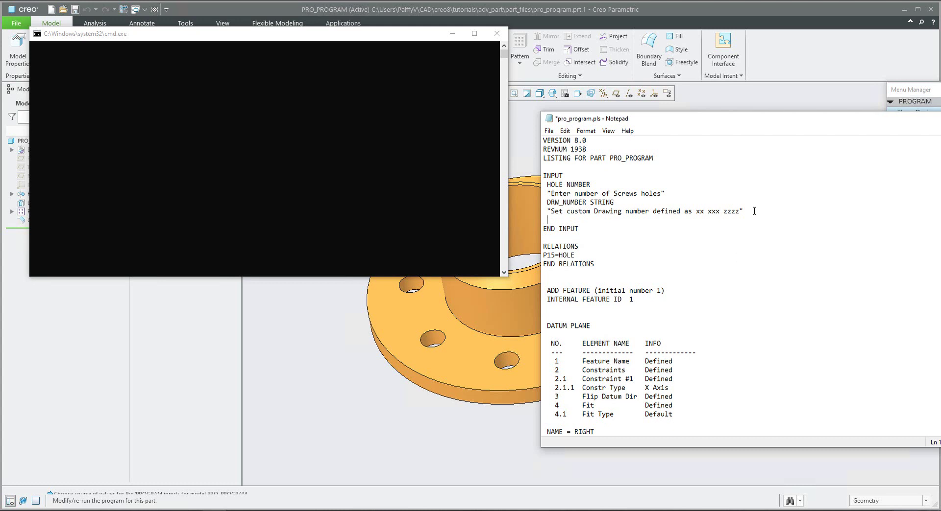
pyautogui.write('LOCK YES')
pyautogui.write(' NO')
pyautogui.hotkey('shift', 'Right')
pyautogui.hotkey('shift', 'Right')
pyautogui.hotkey('shift', 'Right')
pyautogui.hotkey('shift', 'Right')
pyautogui.hotkey('shift', 'Right')
pyautogui.hotkey('shift', 'Right')
pyautogui.press('Right')
pyautogui.press('Return')
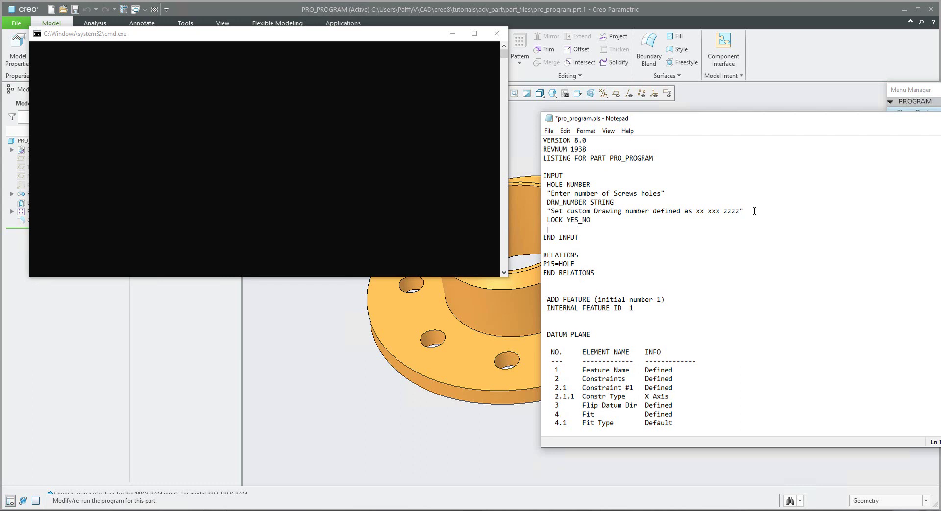
# - Give the LOCK input the prompt "Specify if Hole is visible or not", and save and close the program
pyautogui.write('"Specify if Hole is visible or not')
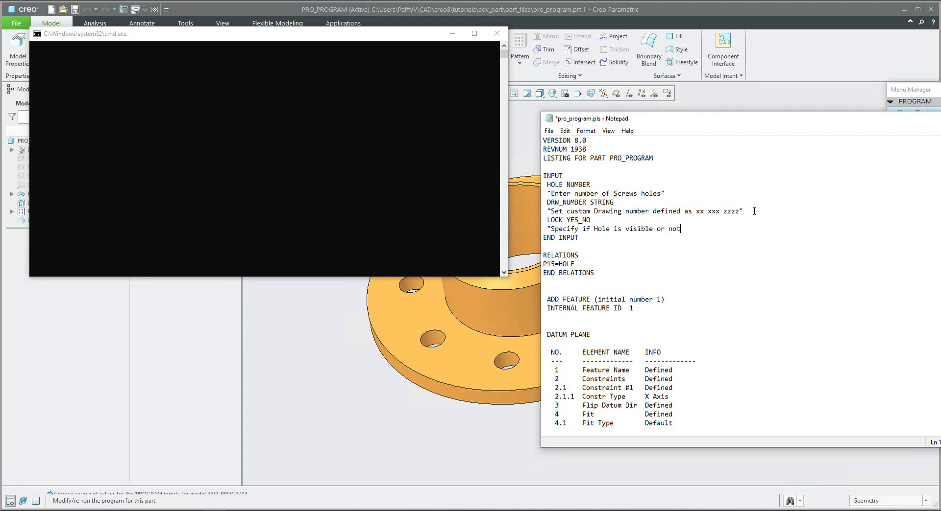
pyautogui.write('"')
pyautogui.hotkey('ctrl', 's')
pyautogui.doubleClick(550, 119)
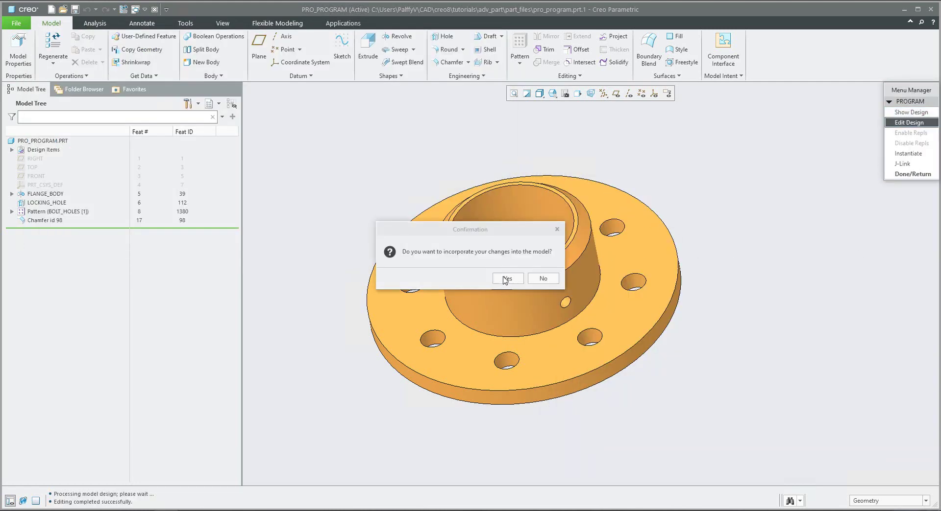
# - Incorporate the program changes into the model, enter No for the LOCK input only, and leave the program menu
pyautogui.click(539, 277)
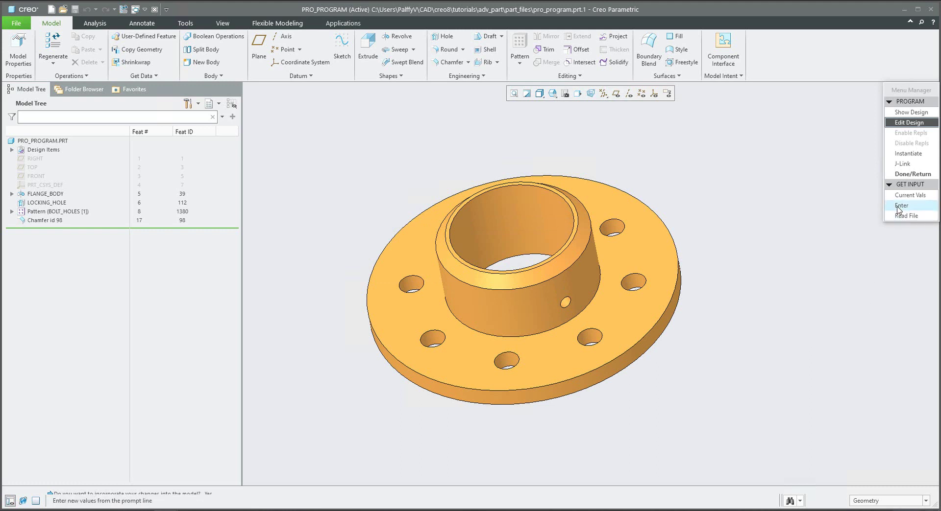
pyautogui.click(898, 205)
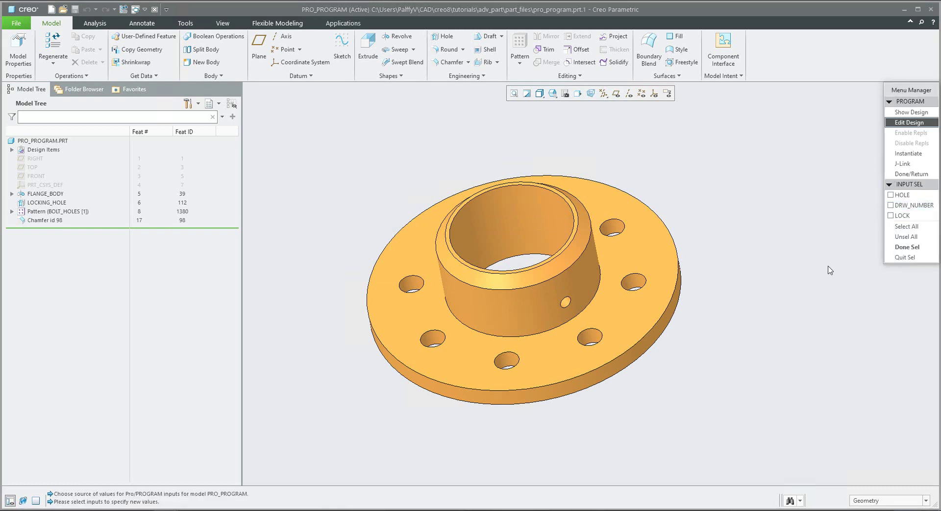
pyautogui.click(890, 216)
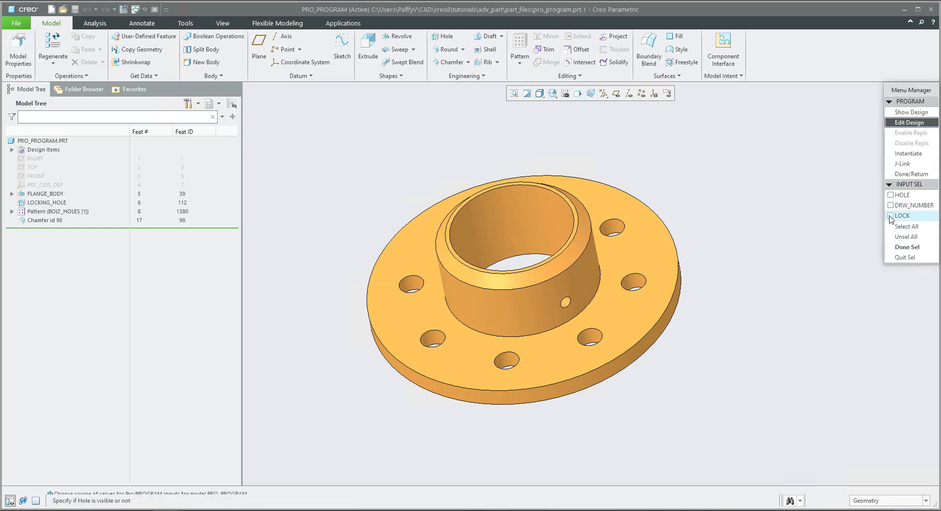
pyautogui.click(906, 249)
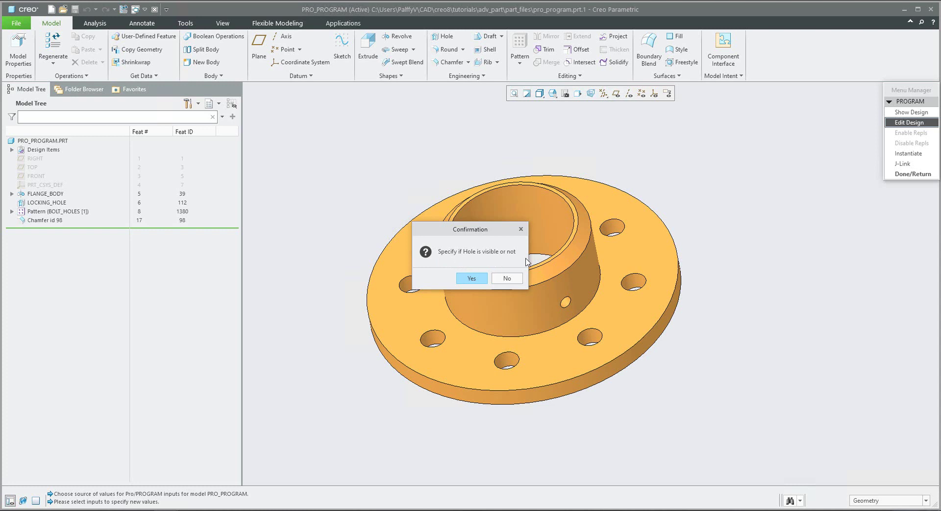
pyautogui.click(506, 278)
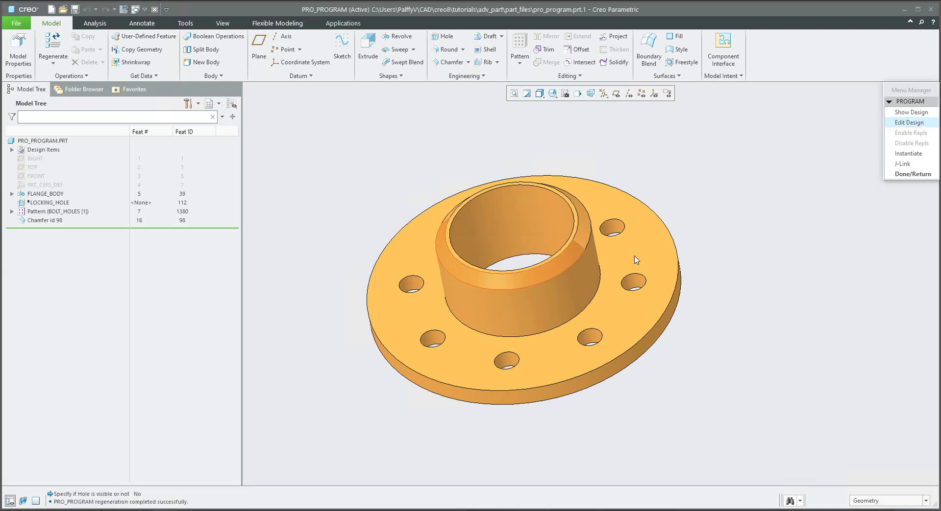
pyautogui.click(909, 174)
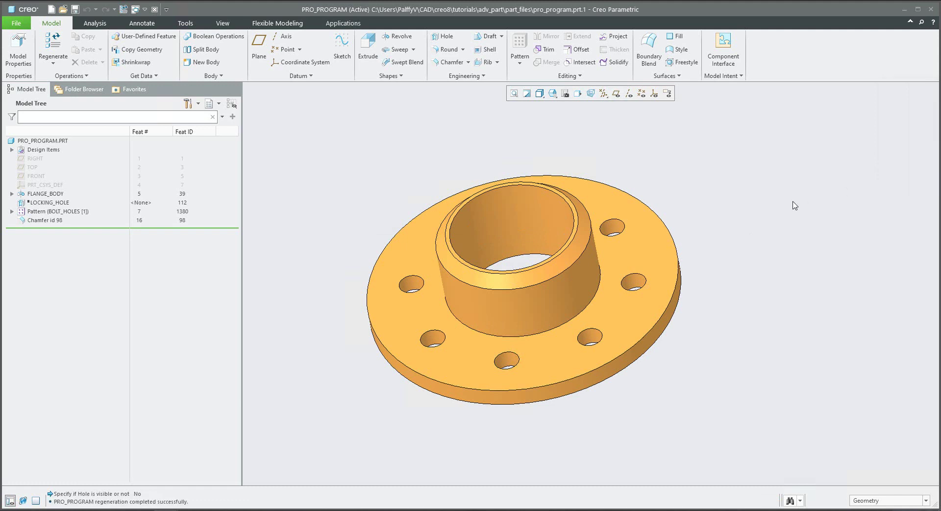
# - Regenerate the part with a new value for the LOCK input only, answering Yes to the hole visibility prompt
pyautogui.hotkey('ctrl', 'g')
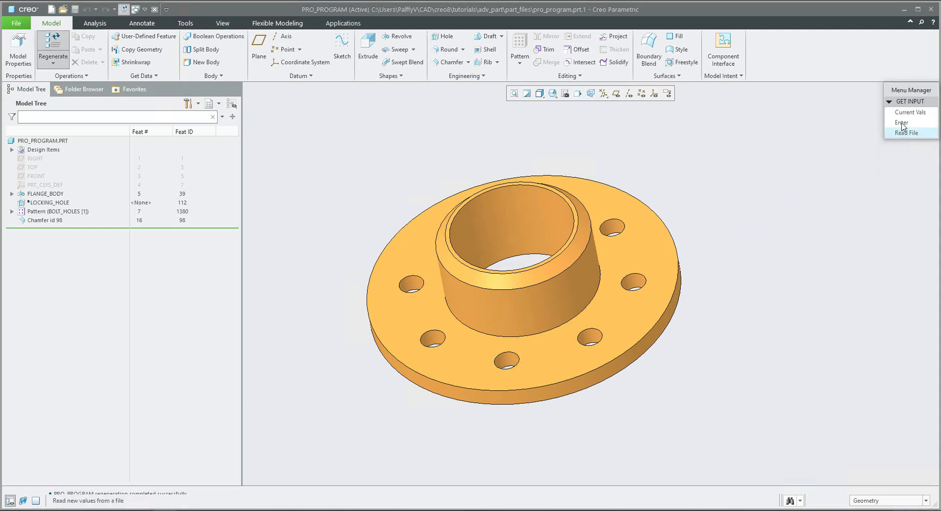
pyautogui.click(902, 124)
pyautogui.click(900, 112)
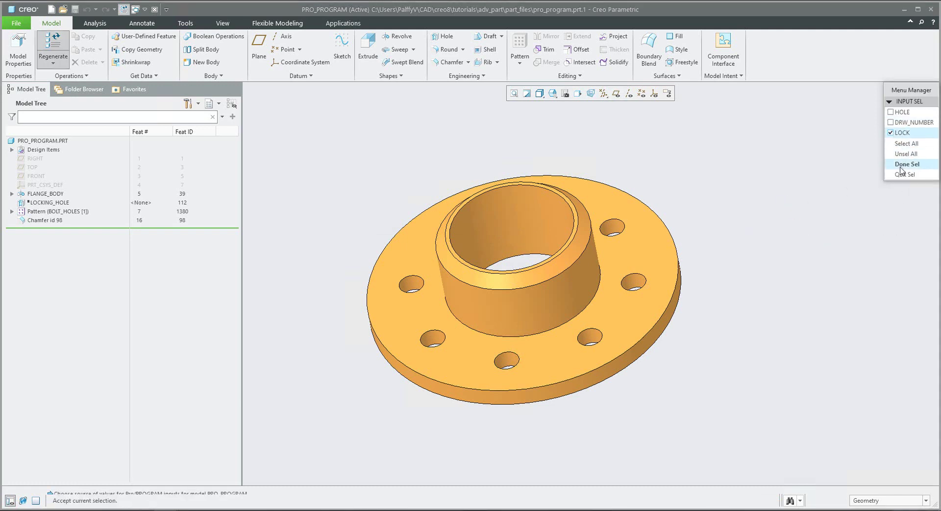
pyautogui.click(906, 164)
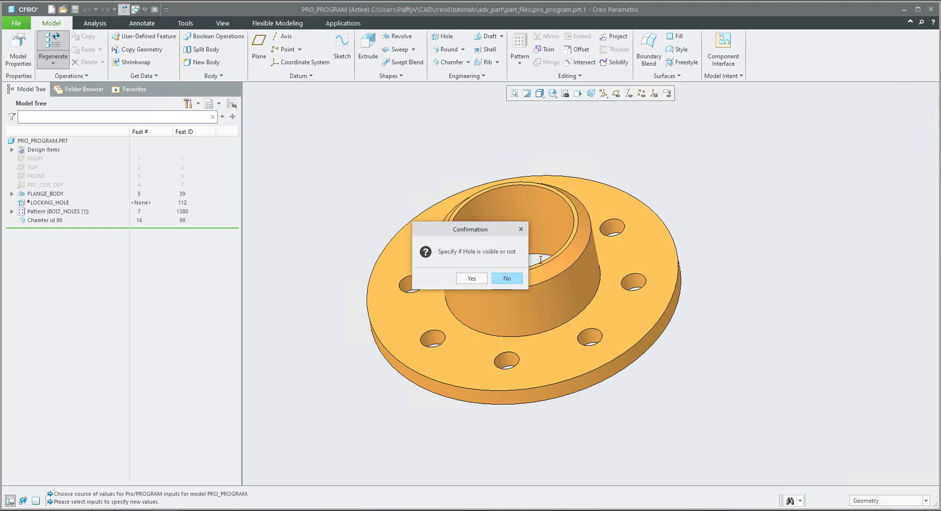
pyautogui.click(470, 279)
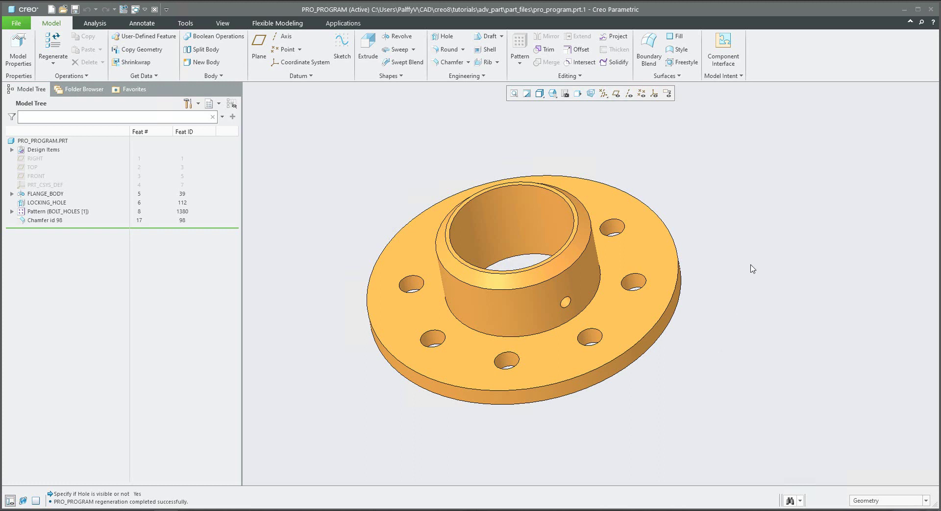
# - Reopen the part's program for editing and review the HOLE, DRW_NUMBER and LOCK inputs, their prompts and the relations block
pyautogui.click(726, 77)
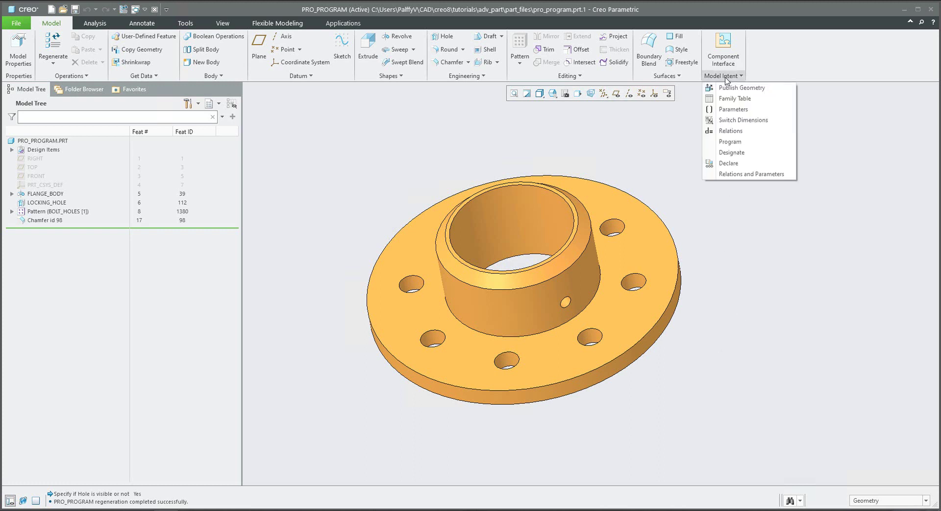
pyautogui.click(729, 143)
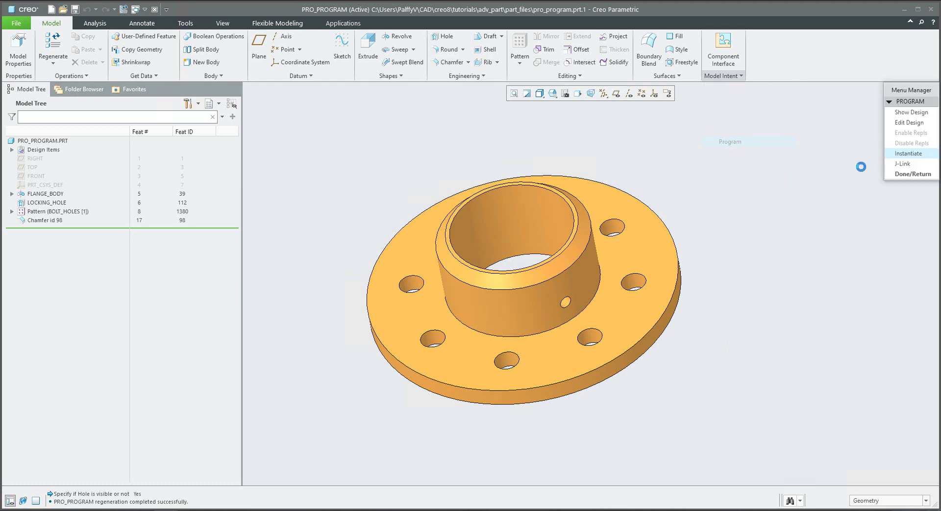
pyautogui.click(907, 123)
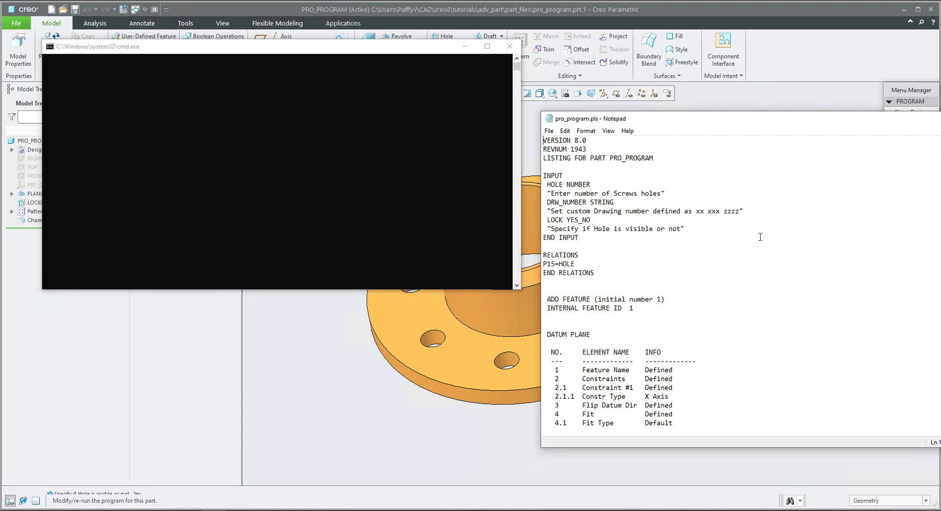
pyautogui.moveTo(434, 50); pyautogui.dragTo(358, 335)
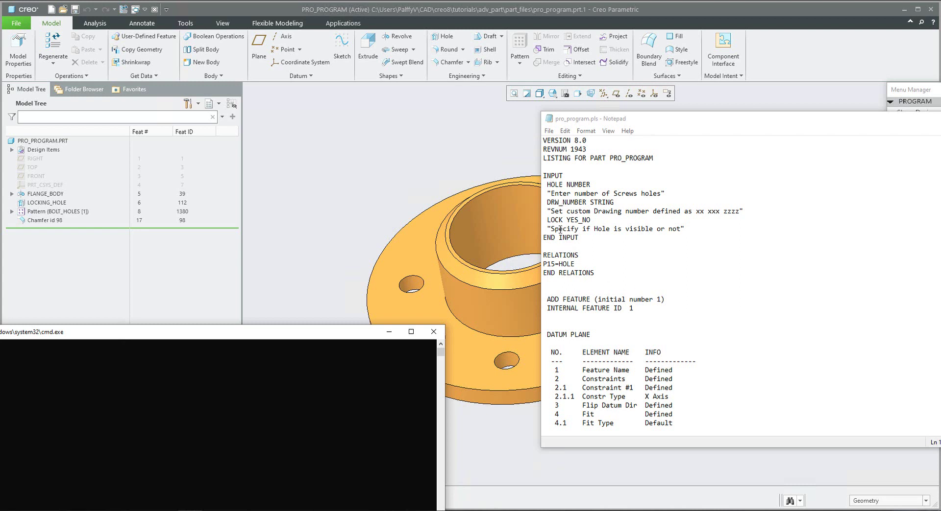
pyautogui.moveTo(548, 184); pyautogui.dragTo(591, 185)
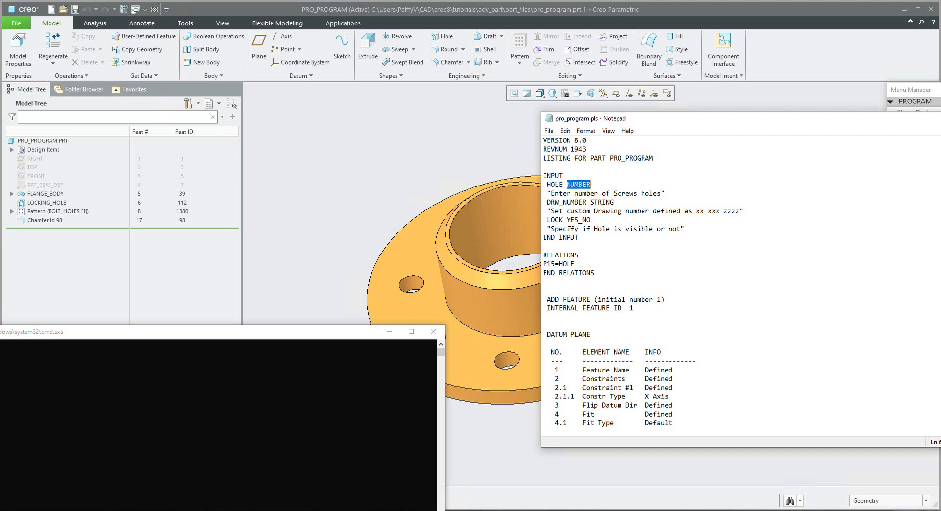
pyautogui.moveTo(570, 220); pyautogui.dragTo(614, 202)
pyautogui.moveTo(547, 193); pyautogui.dragTo(665, 194)
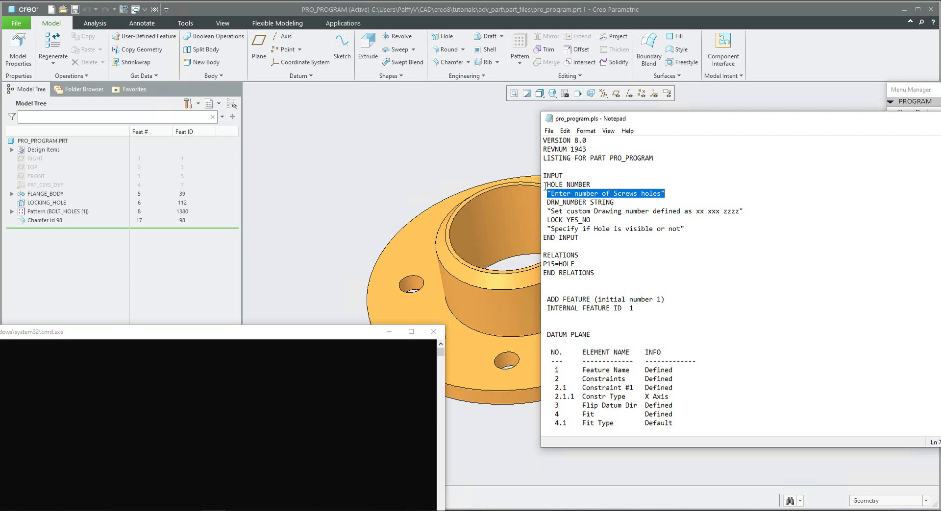
pyautogui.moveTo(547, 185); pyautogui.dragTo(665, 193)
pyautogui.moveTo(547, 220); pyautogui.dragTo(592, 219)
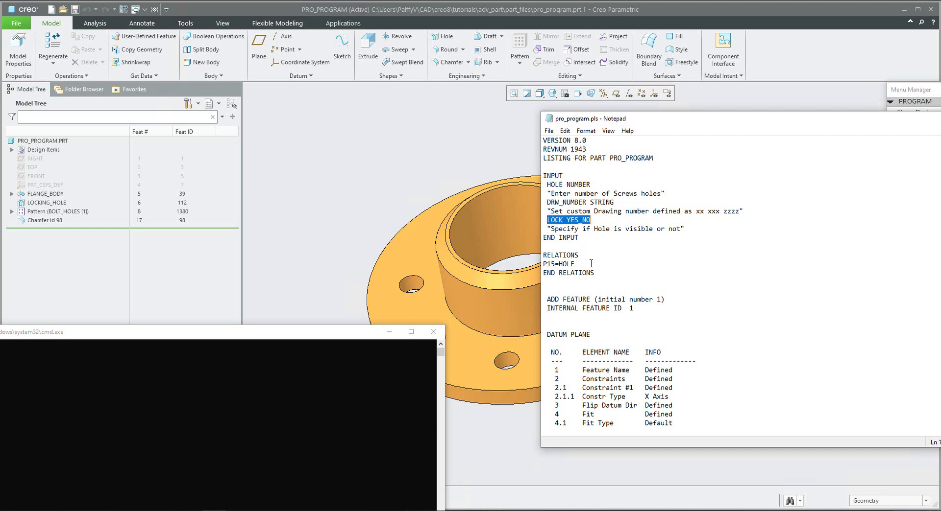
pyautogui.moveTo(548, 229); pyautogui.dragTo(692, 228)
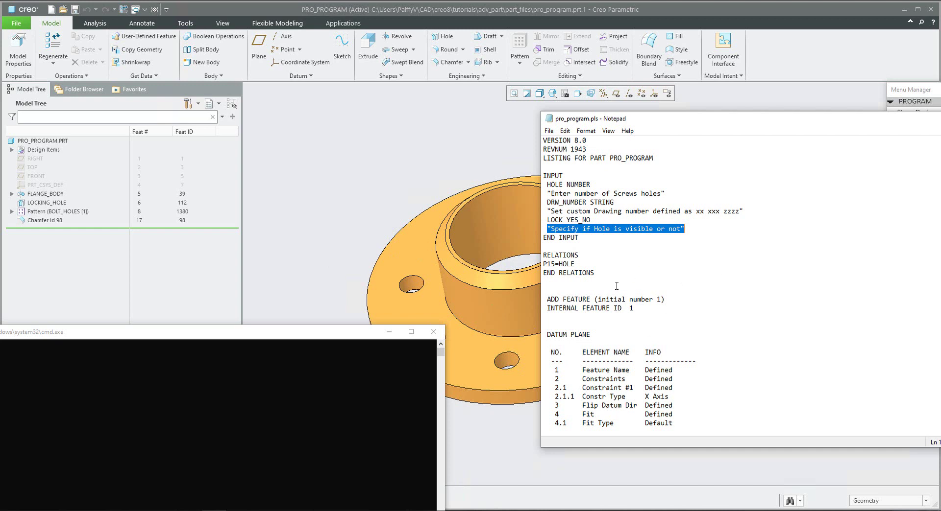
pyautogui.moveTo(547, 257); pyautogui.dragTo(595, 272)
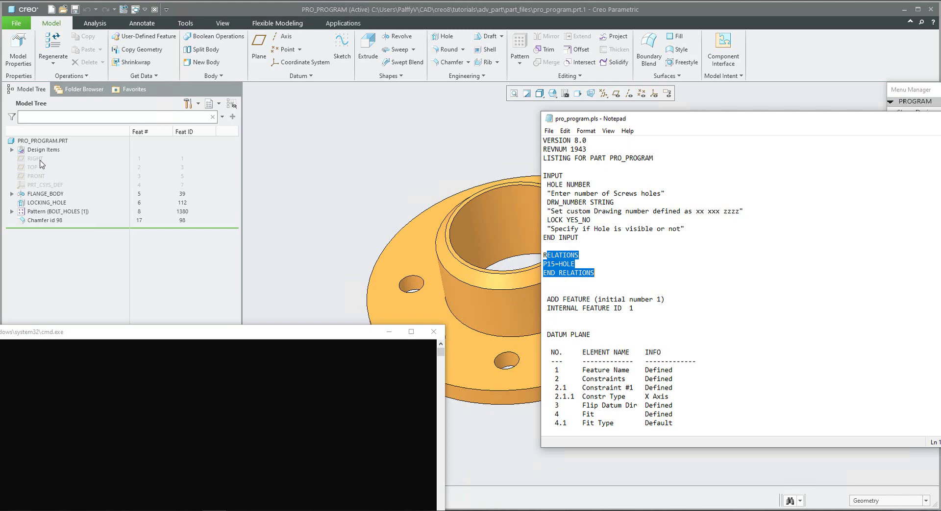
# - Examine the program's feature sections, from the RIGHT datum plane and FLANGE_BODY revolve to the IF LOCK==YES block around LOCKING_HOLE
pyautogui.scroll(-5, 674, 395)
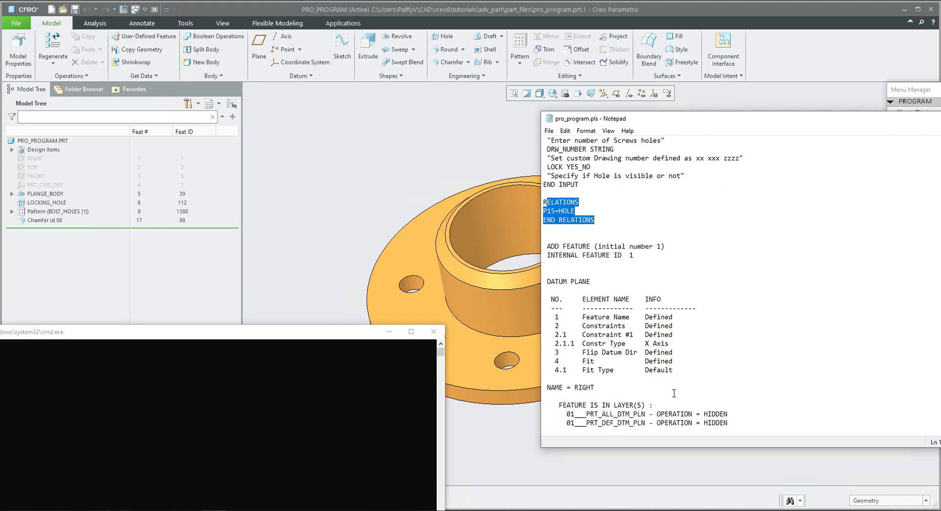
pyautogui.moveTo(575, 308); pyautogui.dragTo(595, 308)
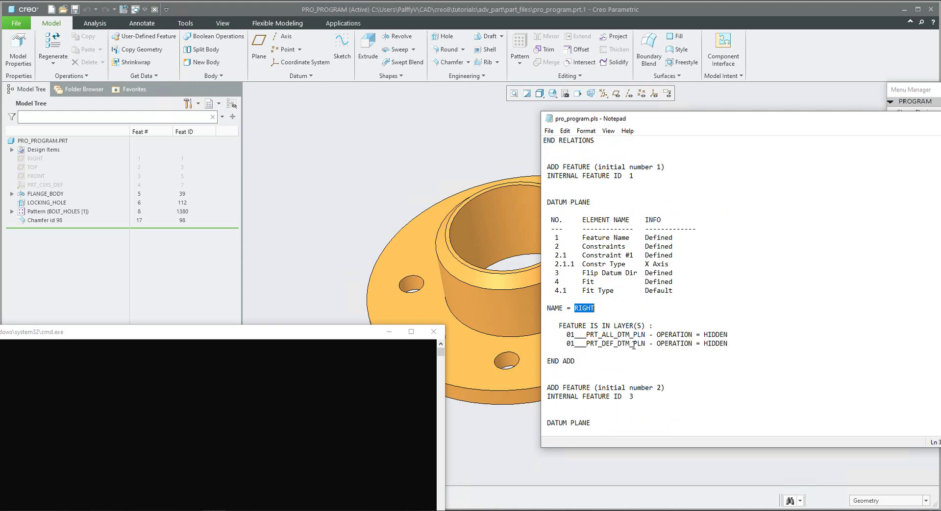
pyautogui.scroll(-4, 633, 346)
pyautogui.scroll(-20, 612, 375)
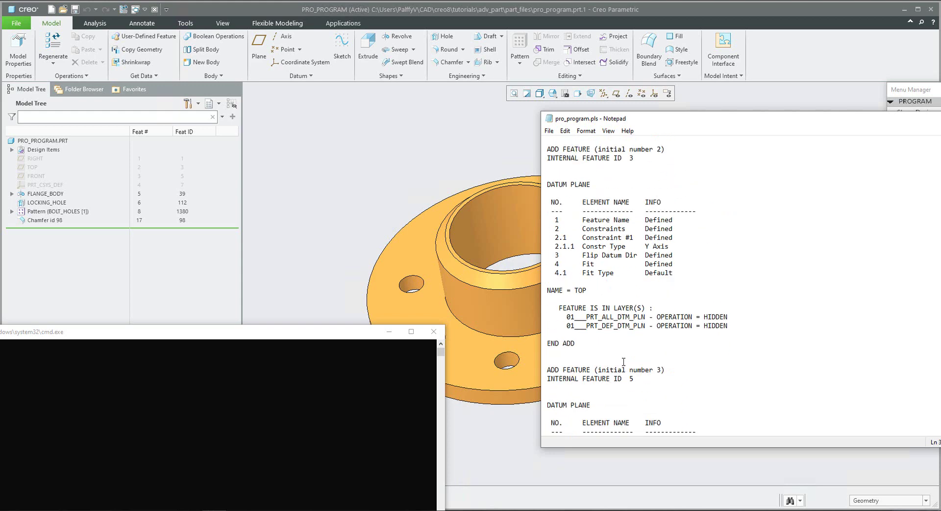
pyautogui.scroll(-10, 623, 362)
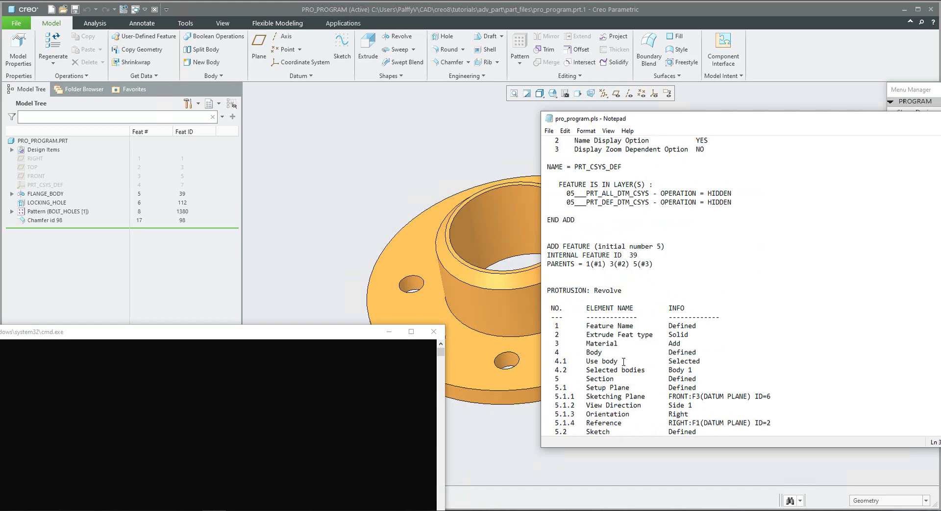
pyautogui.moveTo(590, 194); pyautogui.dragTo(715, 336)
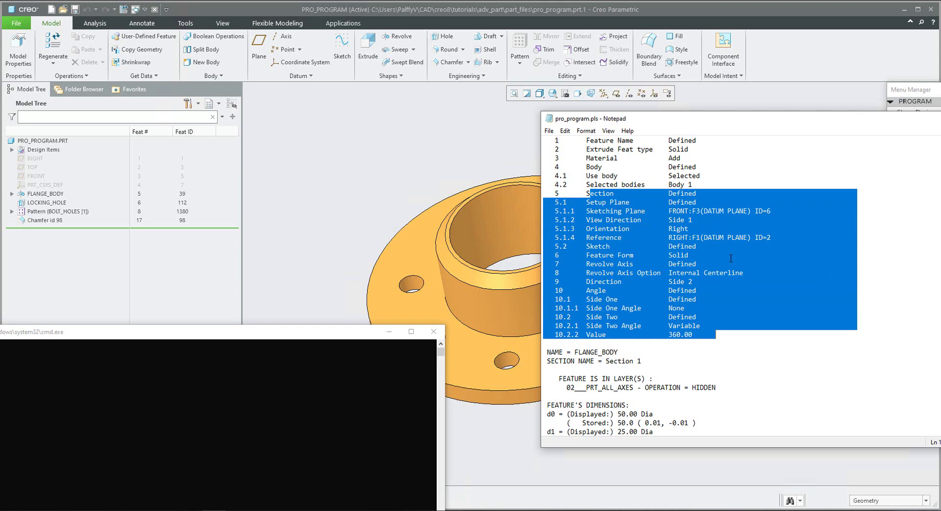
pyautogui.scroll(-10, 640, 316)
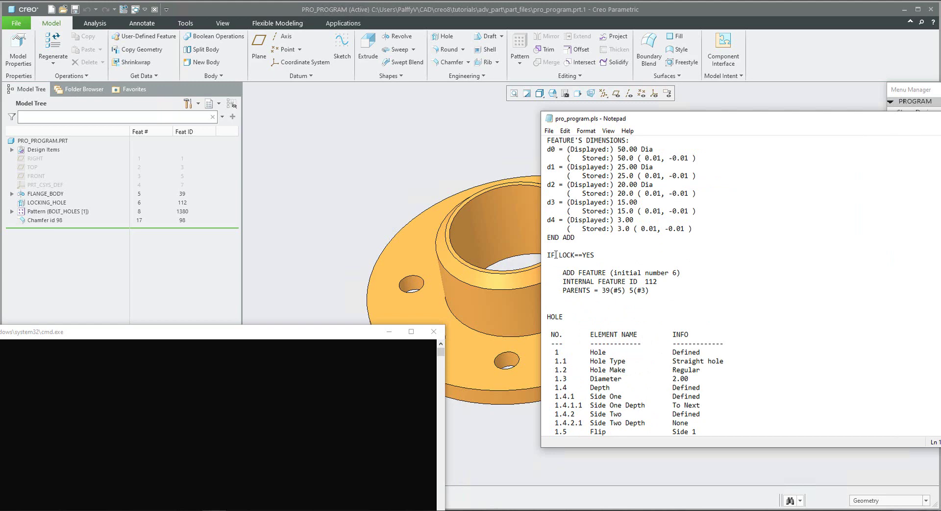
pyautogui.moveTo(558, 255); pyautogui.dragTo(579, 258)
pyautogui.scroll(-1, 610, 399)
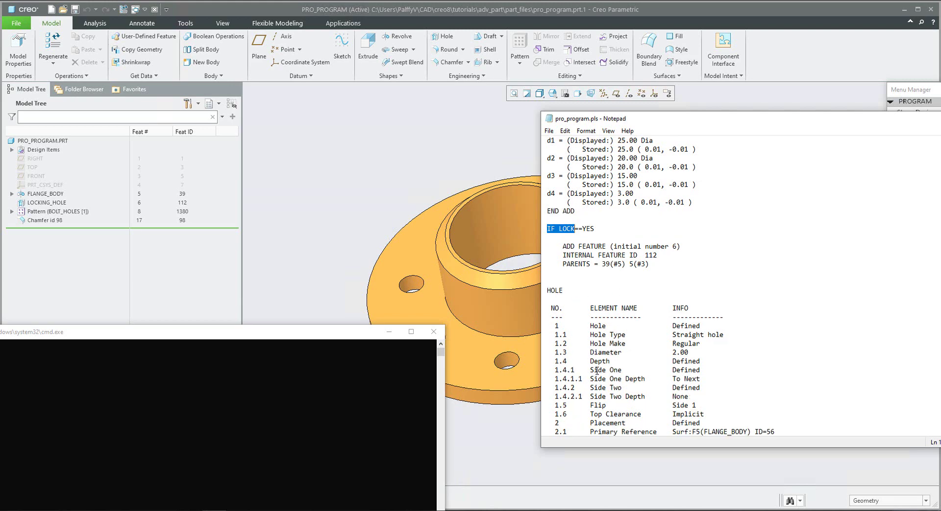
pyautogui.scroll(-10, 597, 371)
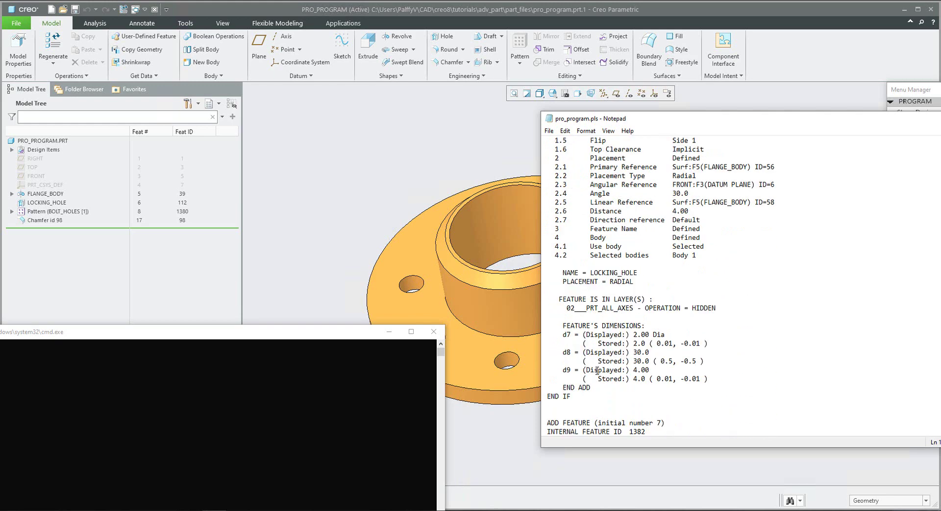
pyautogui.doubleClick(567, 388)
pyautogui.moveTo(588, 388); pyautogui.dragTo(590, 388)
pyautogui.moveTo(577, 397); pyautogui.dragTo(533, 398)
# - Close the program, incorporate it into the model, choose all three inputs for new values and set the number of screw holes to 10
pyautogui.click(549, 131)
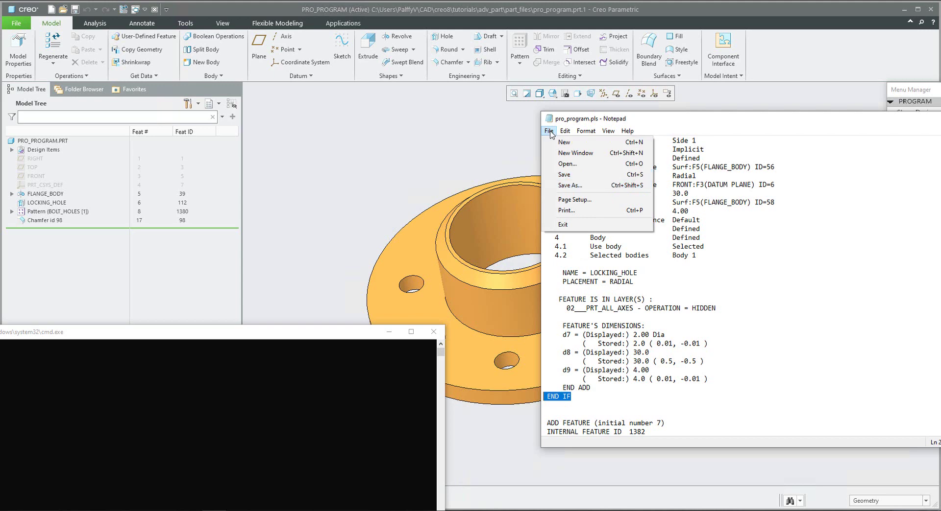
pyautogui.click(564, 226)
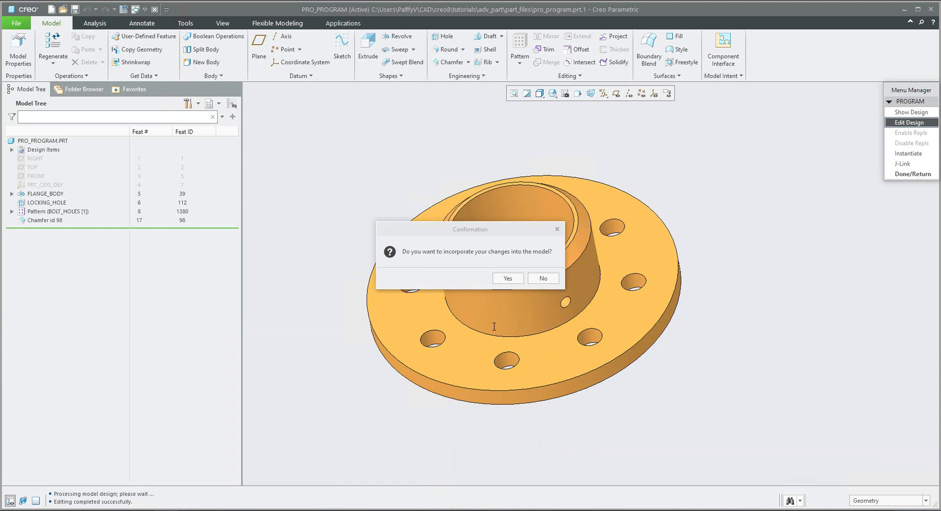
pyautogui.click(515, 280)
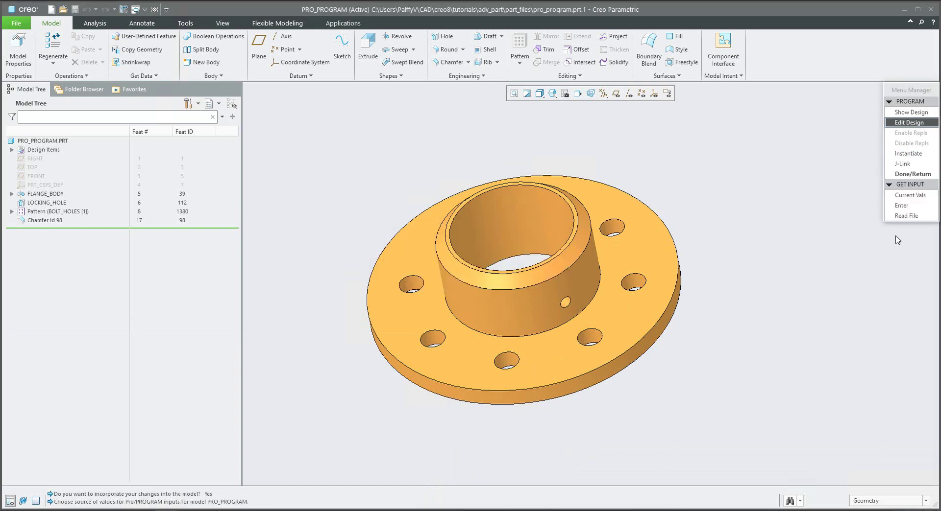
pyautogui.click(903, 206)
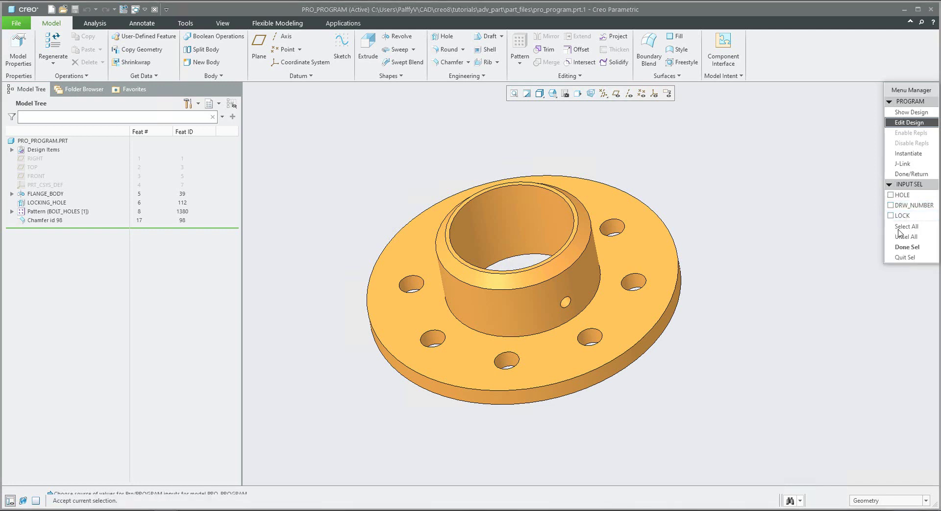
pyautogui.click(906, 247)
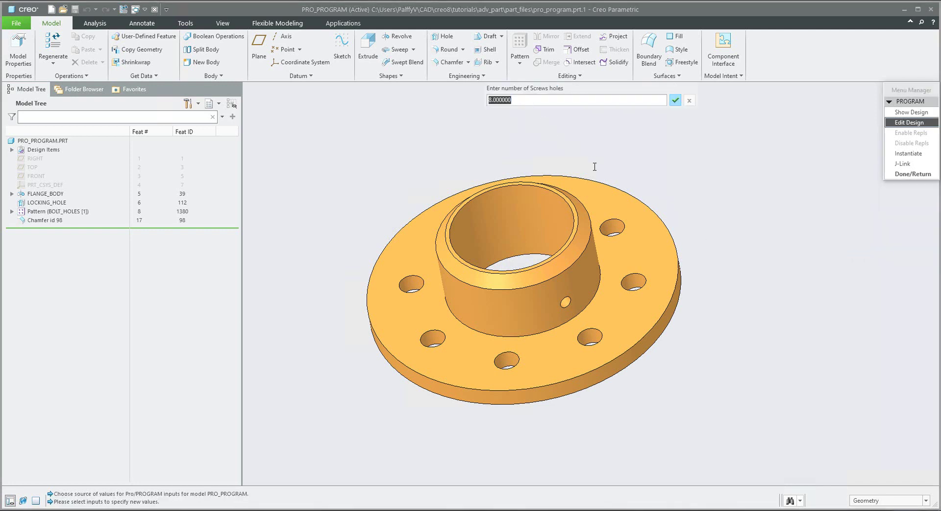
pyautogui.write('10')
pyautogui.press('Return')
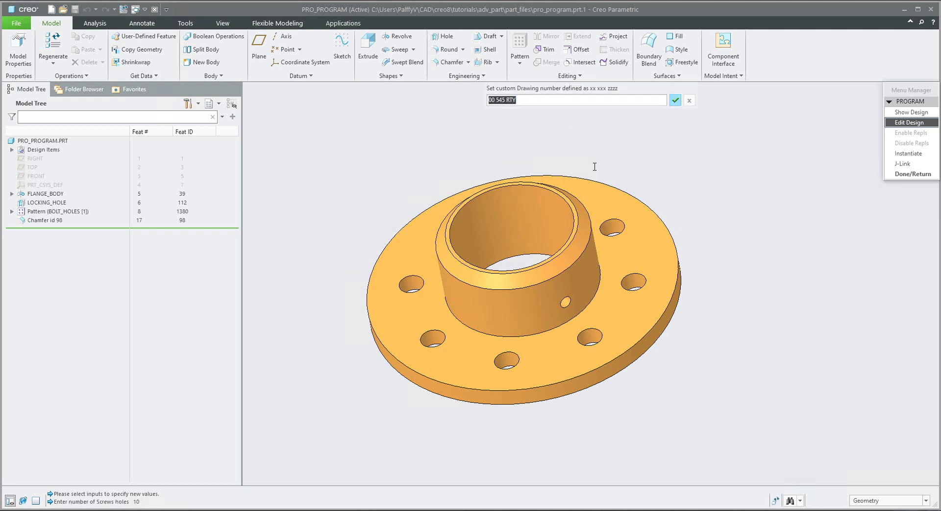
# - Set the drawing number to 00 545 QQQ and answer No to the hole visibility prompt to regenerate the part
pyautogui.press('End')
pyautogui.hotkey('shift', 'Left')
pyautogui.hotkey('shift', 'Left')
pyautogui.hotkey('shift', 'Left')
pyautogui.write('QQQ')
pyautogui.press('Return')
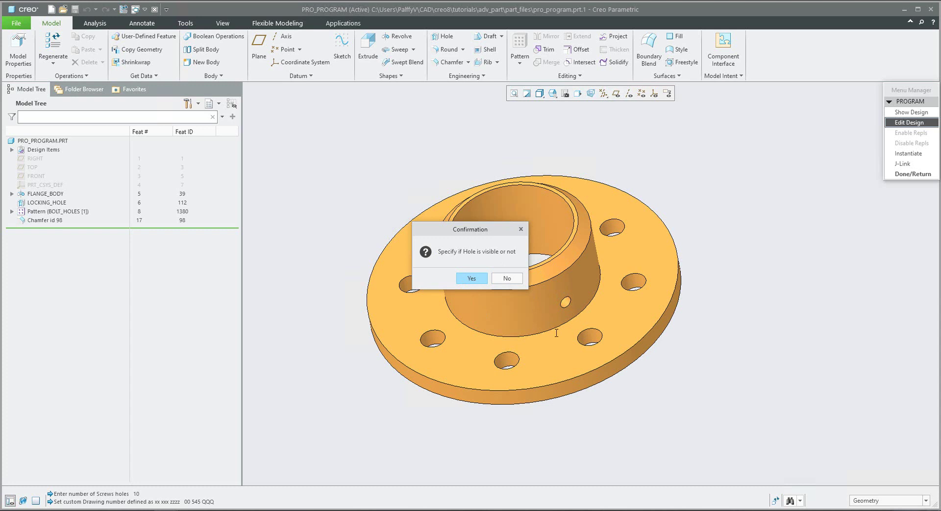
pyautogui.click(506, 283)
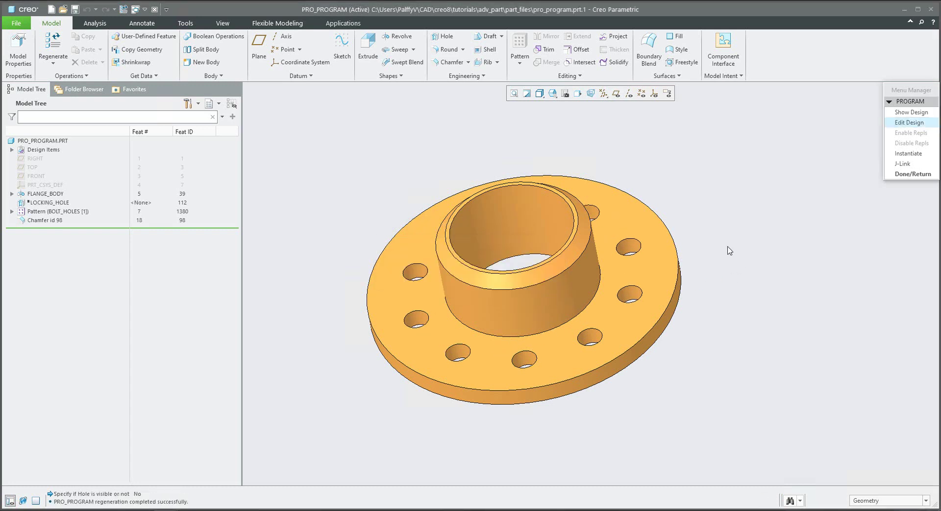
# - Instantiate the current flange configuration from the program as a new instance named Q1 and finish the program definition
pyautogui.moveTo(728, 251)
pyautogui.mouseDown(button='middle')
pyautogui.moveTo(722, 261)
pyautogui.moveTo(716, 242)
pyautogui.moveTo(734, 249)
pyautogui.moveTo(737, 265)
pyautogui.mouseUp(button='middle')
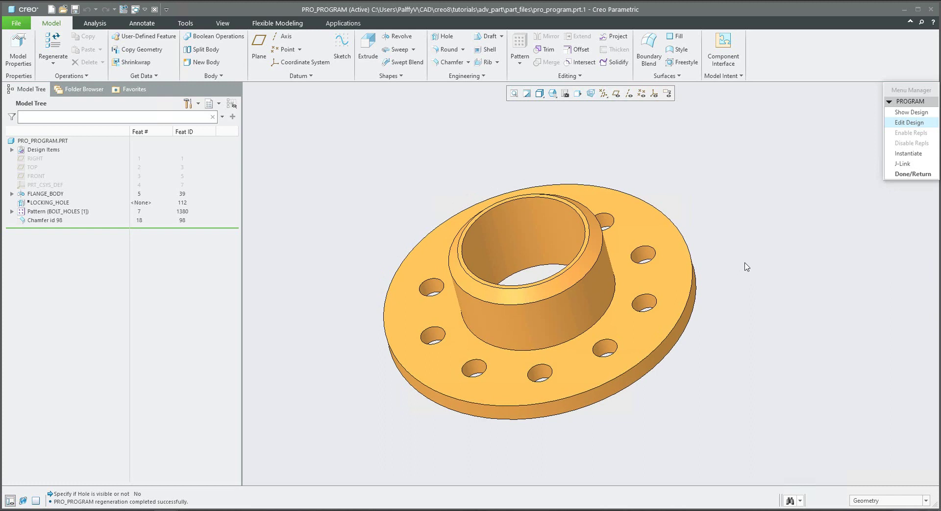
pyautogui.click(898, 157)
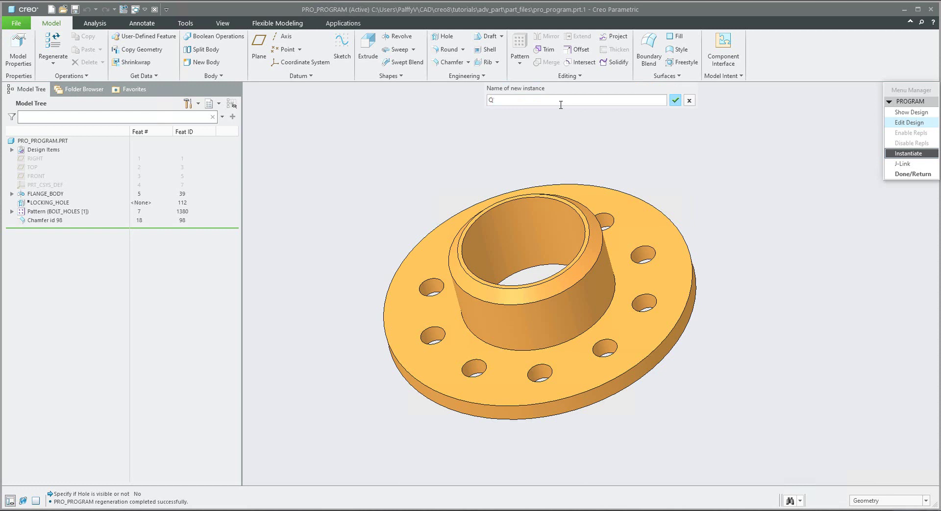
pyautogui.press('Return')
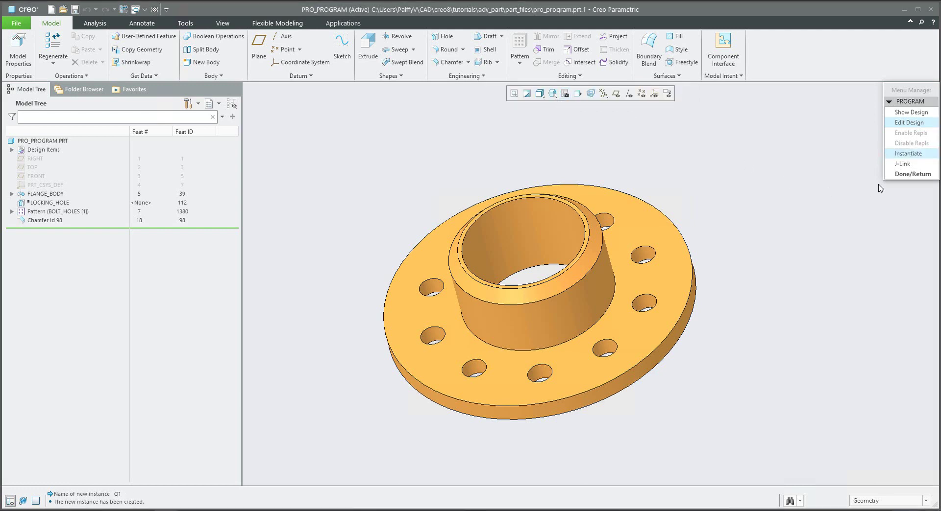
pyautogui.click(906, 175)
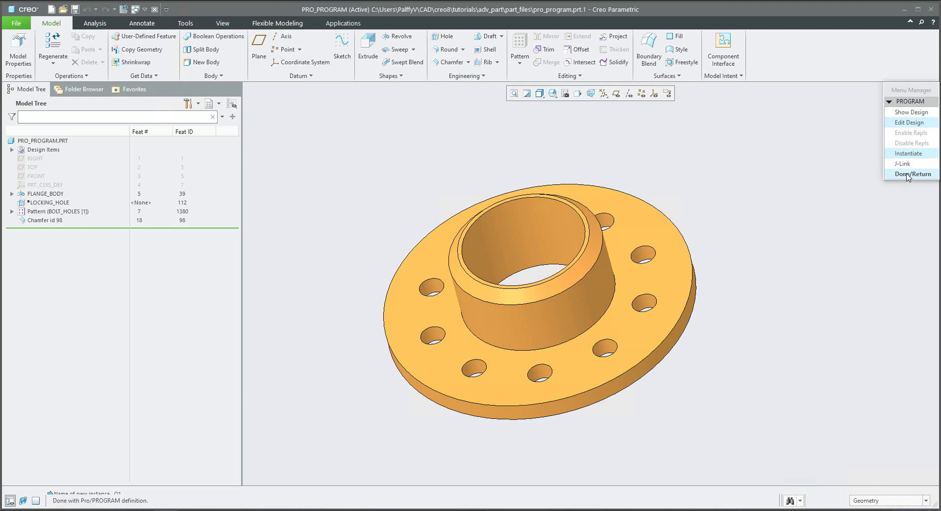
# - Review the Q1 instance in the part's family table, widening the drawing number column to read it, and close the table
pyautogui.click(714, 77)
pyautogui.click(729, 100)
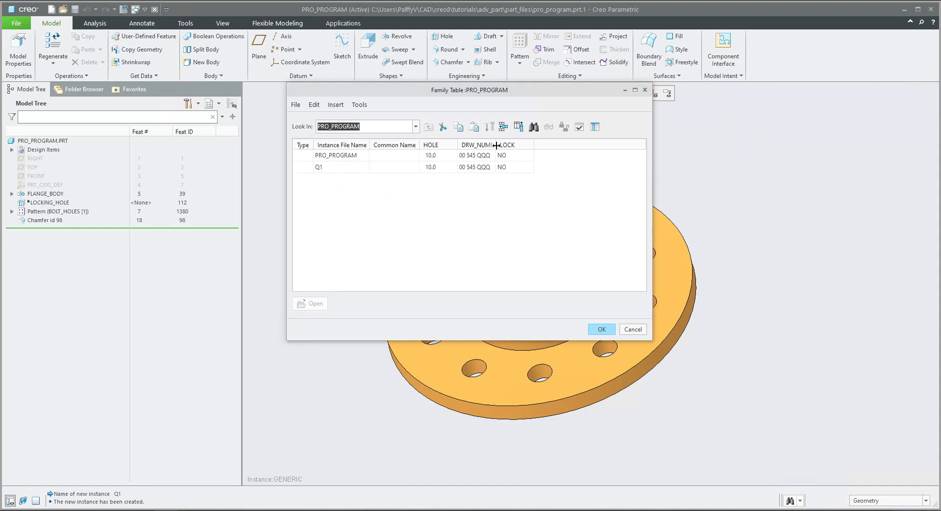
pyautogui.moveTo(496, 145); pyautogui.dragTo(520, 145)
pyautogui.click(603, 330)
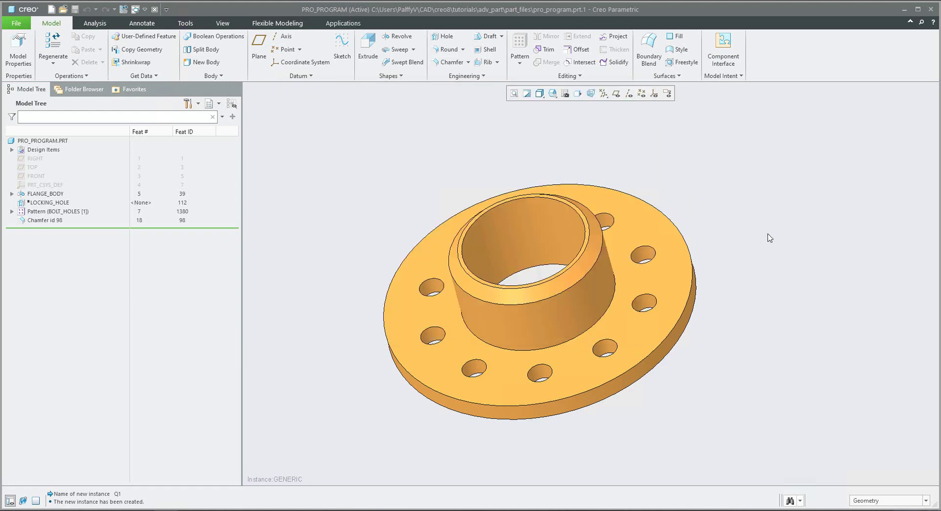
# - Regenerate the part with new values for the HOLE, DRW_NUMBER and LOCK inputs and set the number of screw holes to 5
pyautogui.hotkey('ctrl', 'g')
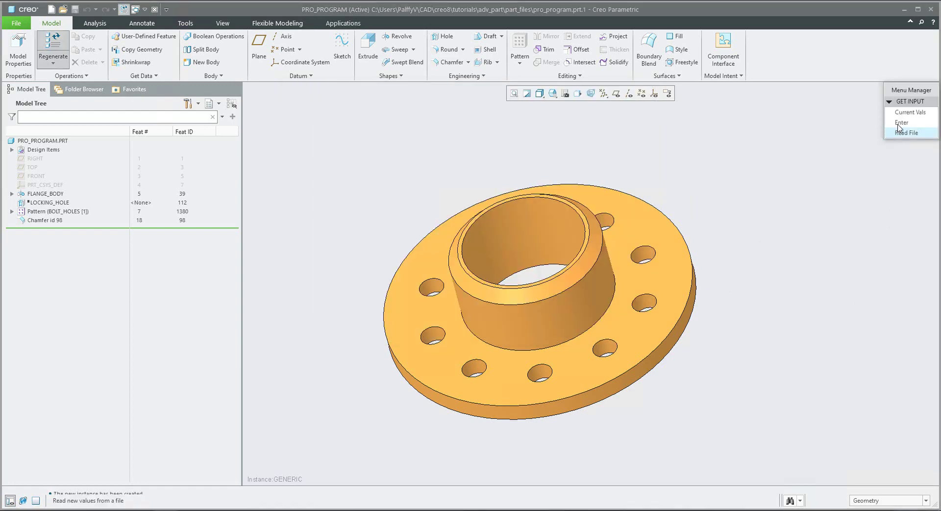
pyautogui.click(906, 143)
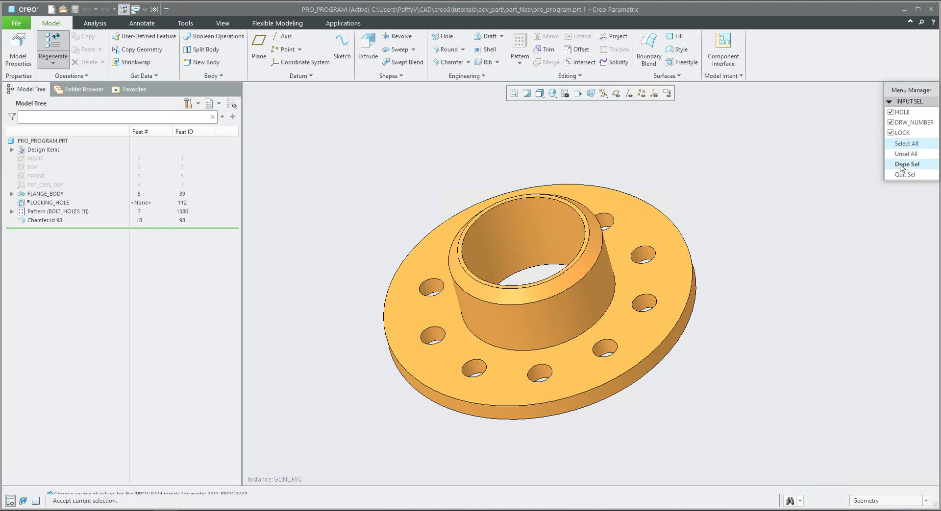
pyautogui.click(907, 164)
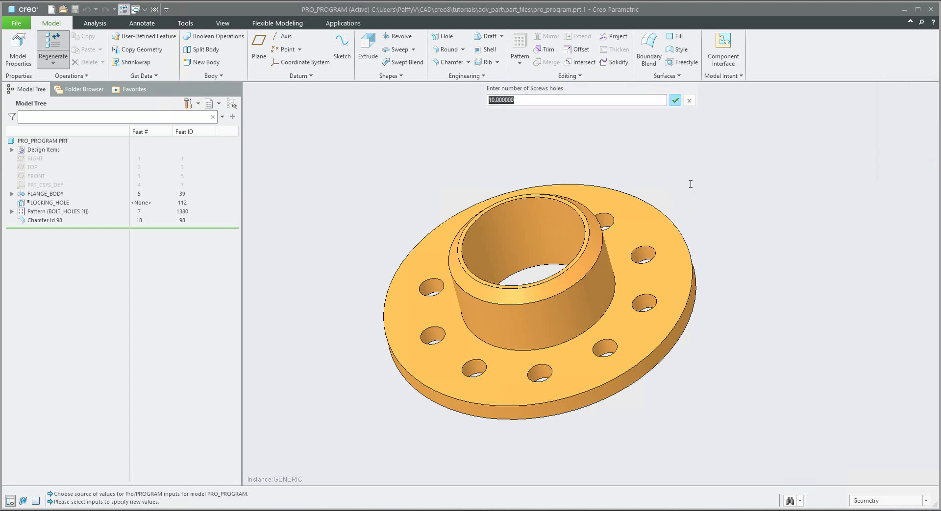
pyautogui.write('5')
pyautogui.press('Return')
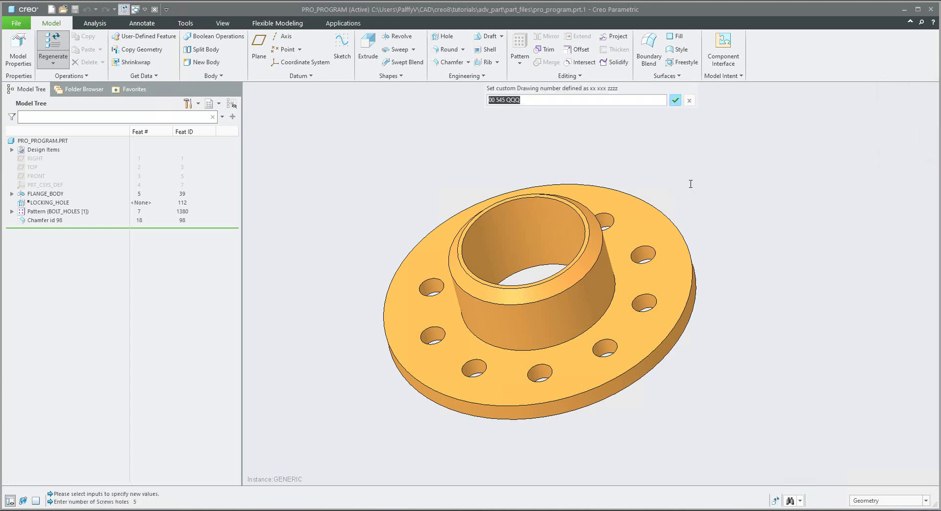
# - Set the drawing number to 55 666 QQQ and answer Yes to the hole visibility prompt
pyautogui.press('Home')
pyautogui.write('55')
pyautogui.hotkey('shift', 'Right')
pyautogui.hotkey('shift', 'Right')
pyautogui.hotkey('shift', 'Right')
pyautogui.write('666')
pyautogui.press('Return')
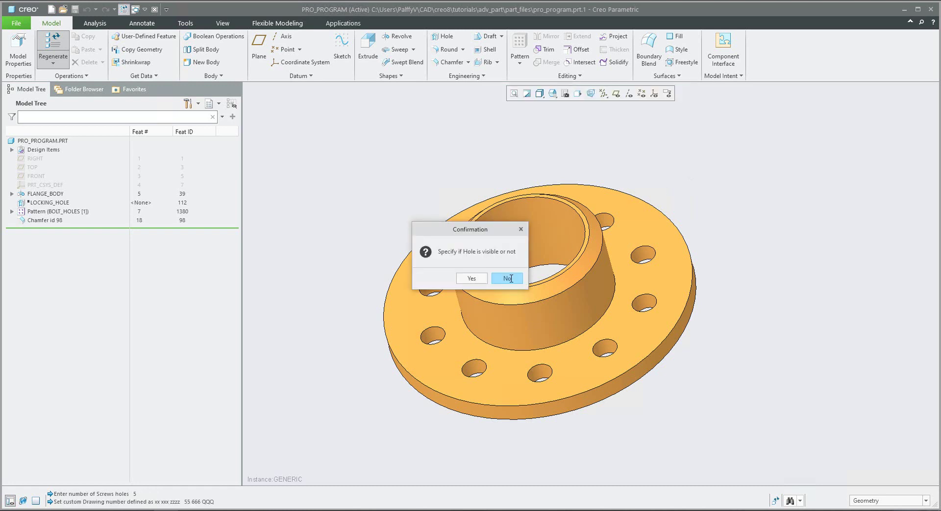
pyautogui.click(475, 281)
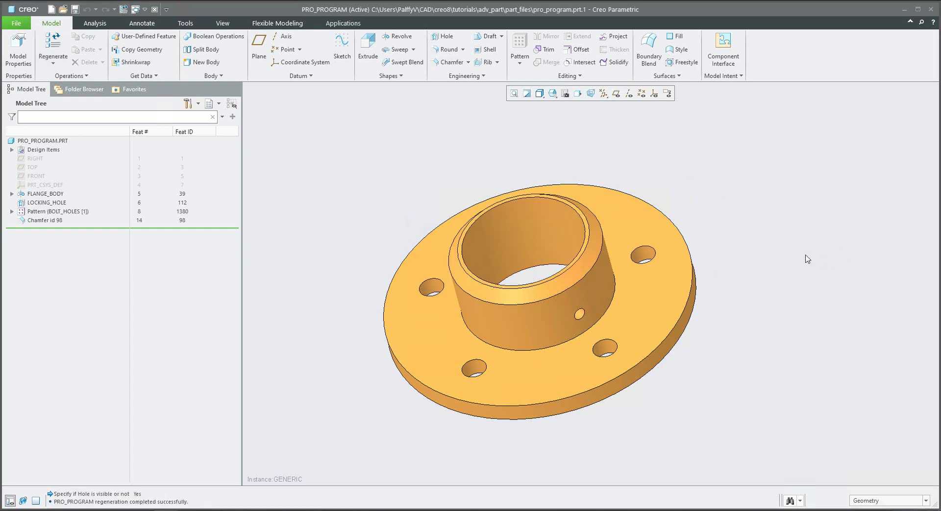
# - Reopen the part's program, instantiate the regenerated configuration as a new instance named R2 and finish the program definition
pyautogui.click(728, 77)
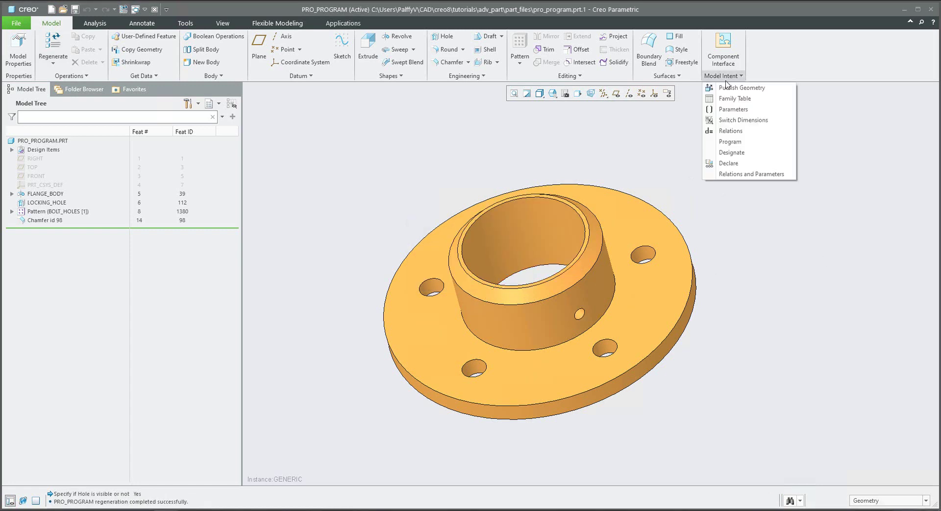
pyautogui.click(729, 143)
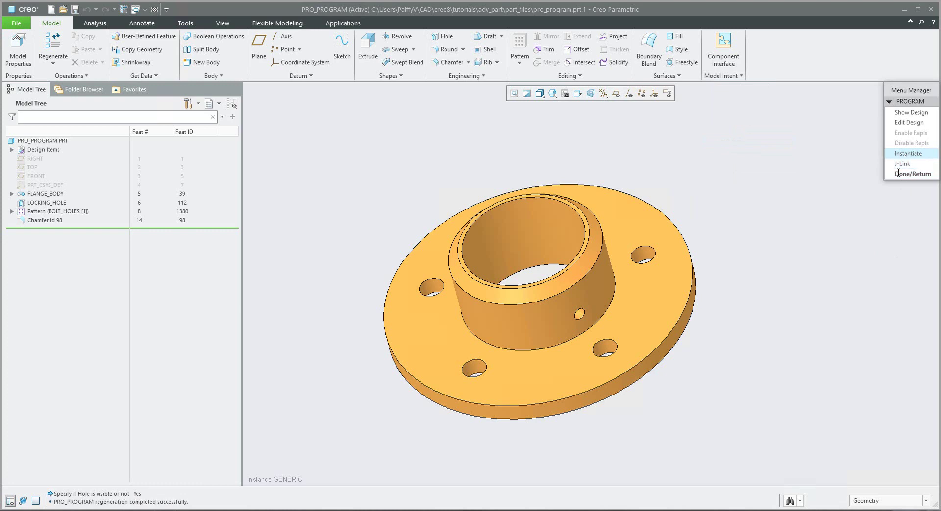
pyautogui.click(905, 154)
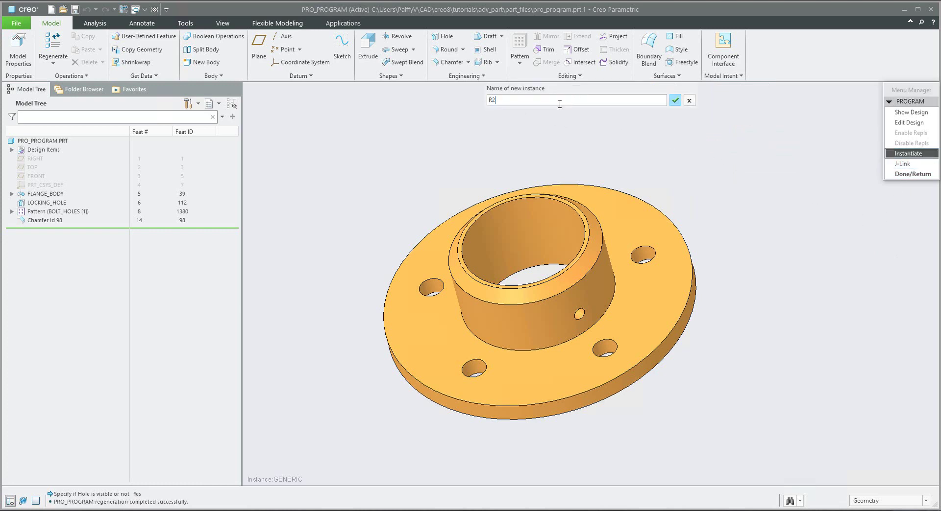
pyautogui.press('Return')
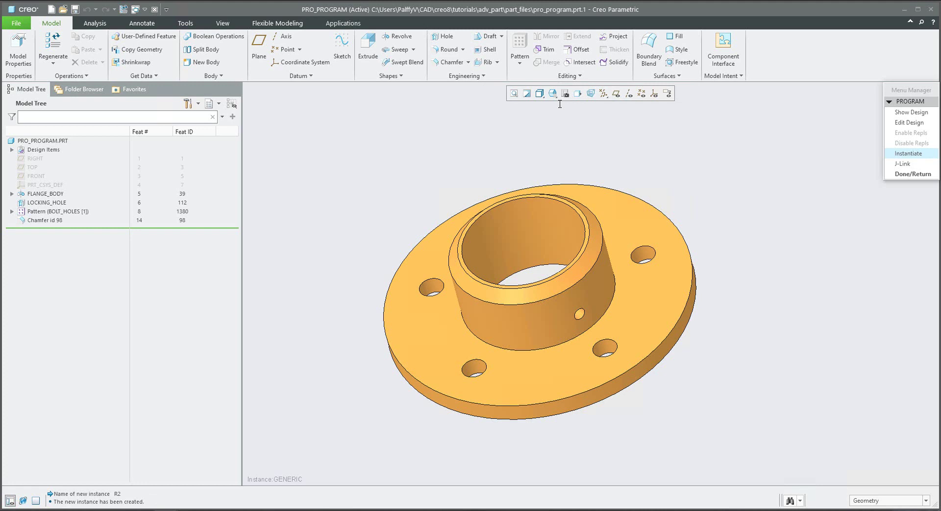
pyautogui.click(912, 174)
# - Compare the Q1 and R2 instances with the generic part in the family table and close it
pyautogui.click(724, 76)
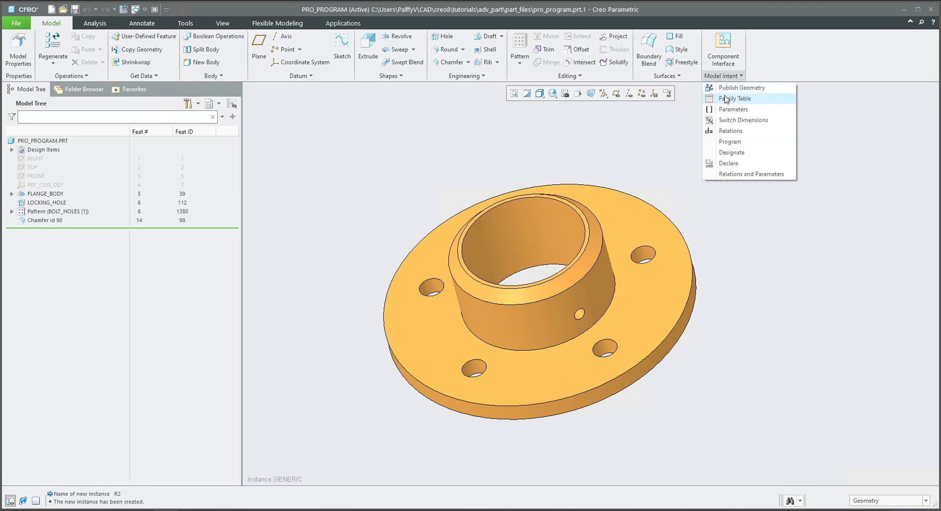
pyautogui.click(726, 100)
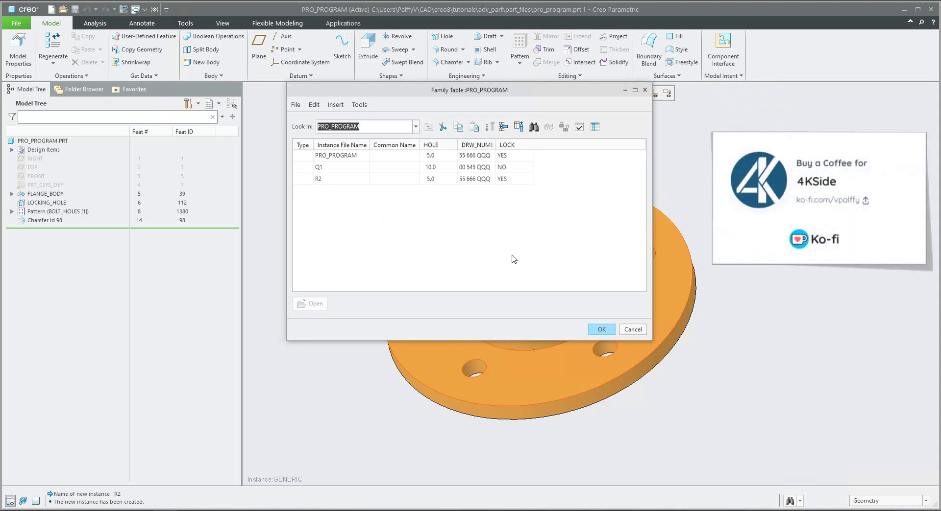
pyautogui.click(601, 329)
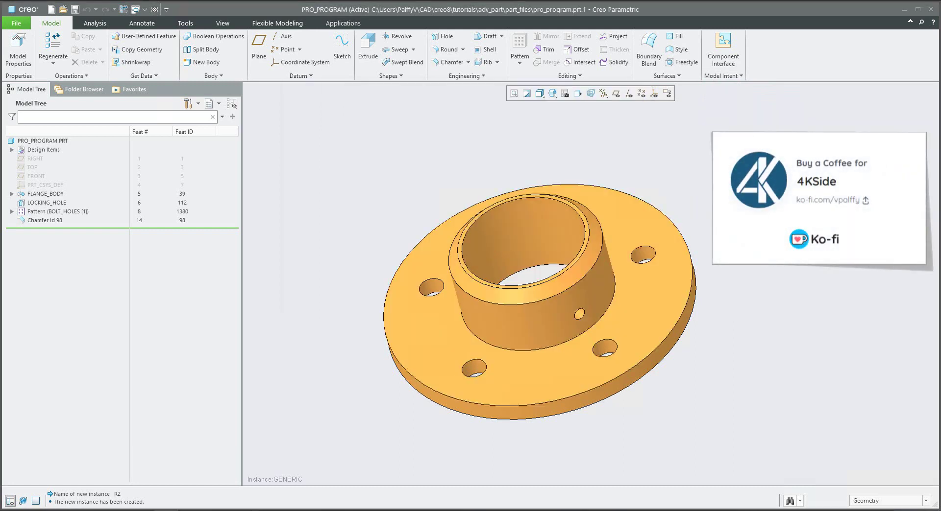